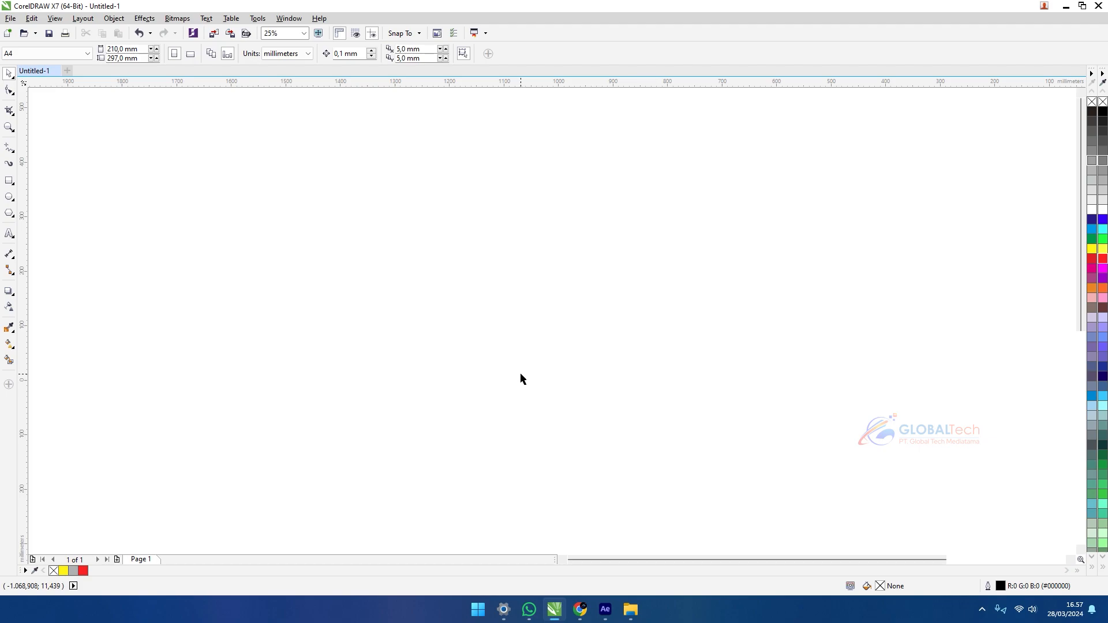
Step: Create a rectangle that matches the A4 page boundary around the three circles
scroll(493, 366, down, 2)
scroll(556, 329, up, 2)
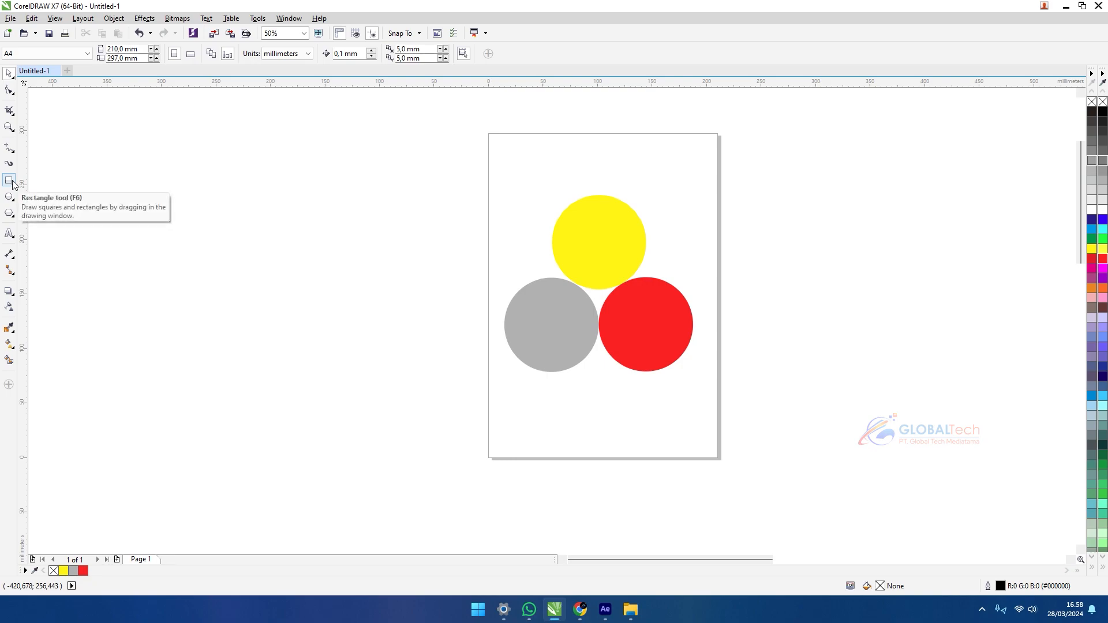
double_click(12, 182)
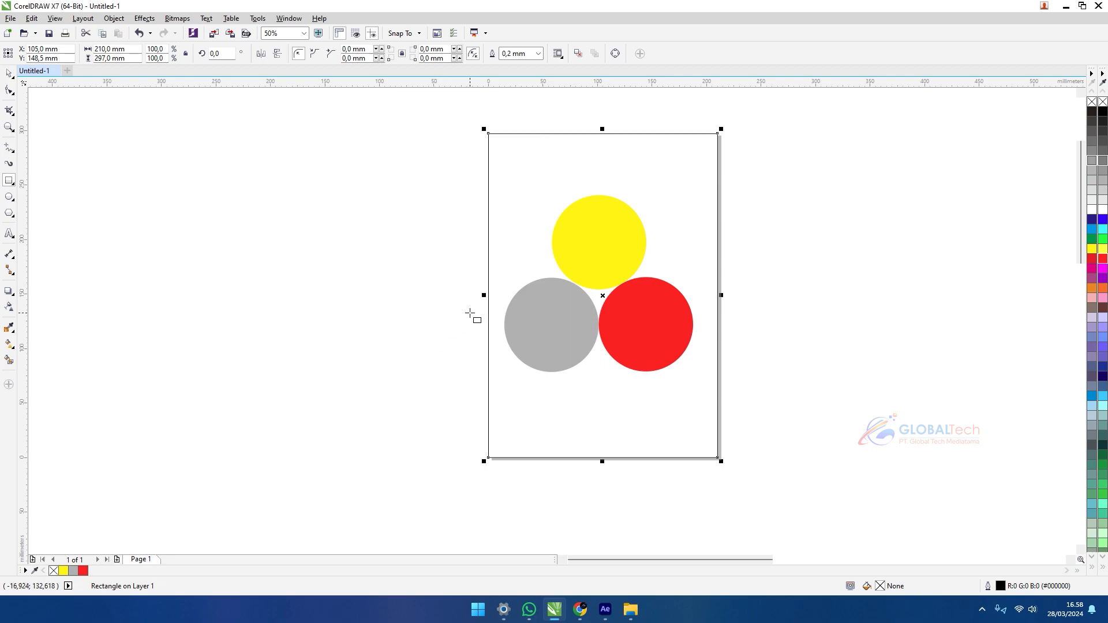
Step: Select the yellow, red and grey circles together and create a rectangle that fits exactly around them
click(8, 73)
click(586, 232)
shift+click(650, 314)
shift+click(530, 340)
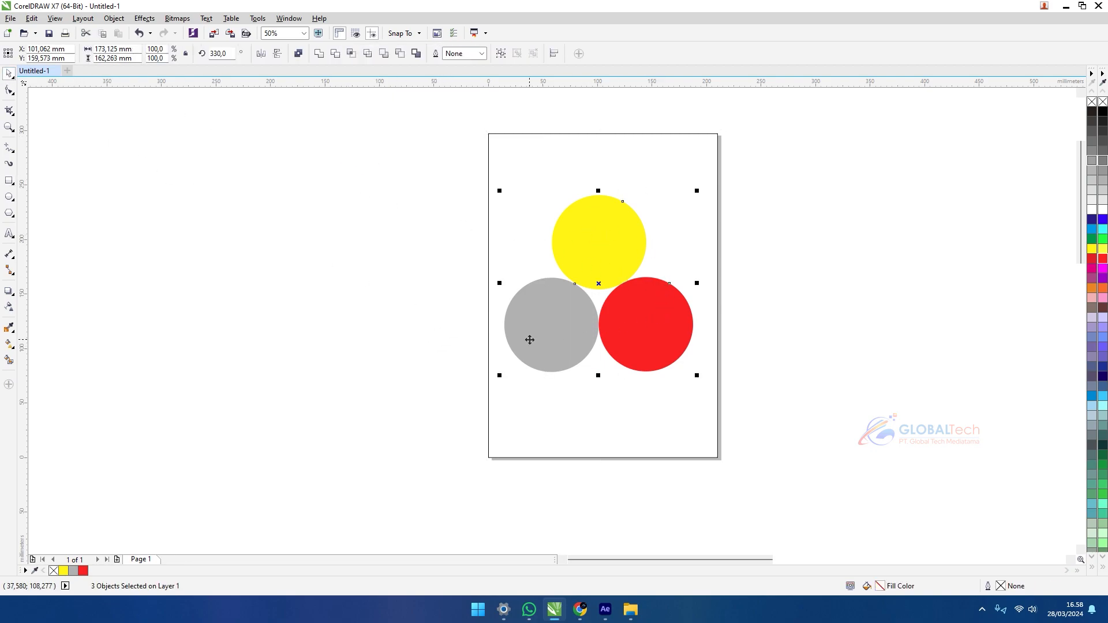
double_click(9, 182)
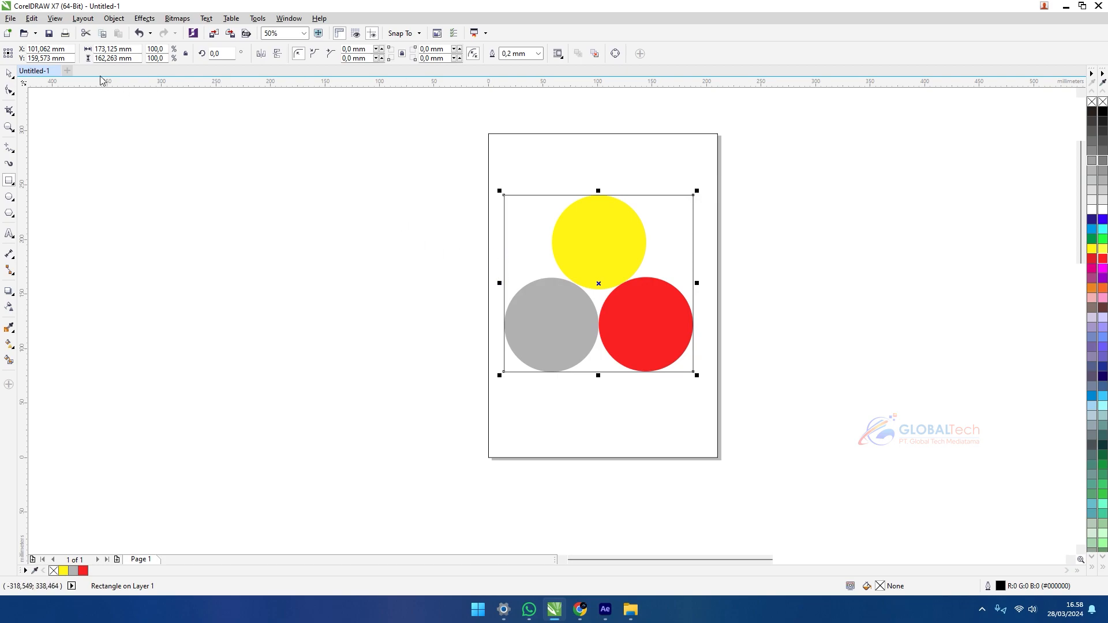
Step: Move the page-sized rectangle, the fitted rectangle and the three circles off the page to its left
click(8, 74)
drag(414, 111, 796, 465)
scroll(730, 403, down, 2)
drag(698, 274, 492, 282)
click(580, 340)
Step: Draw a rectangle about 184 mm wide and 99 mm high in the middle of the empty page
click(9, 181)
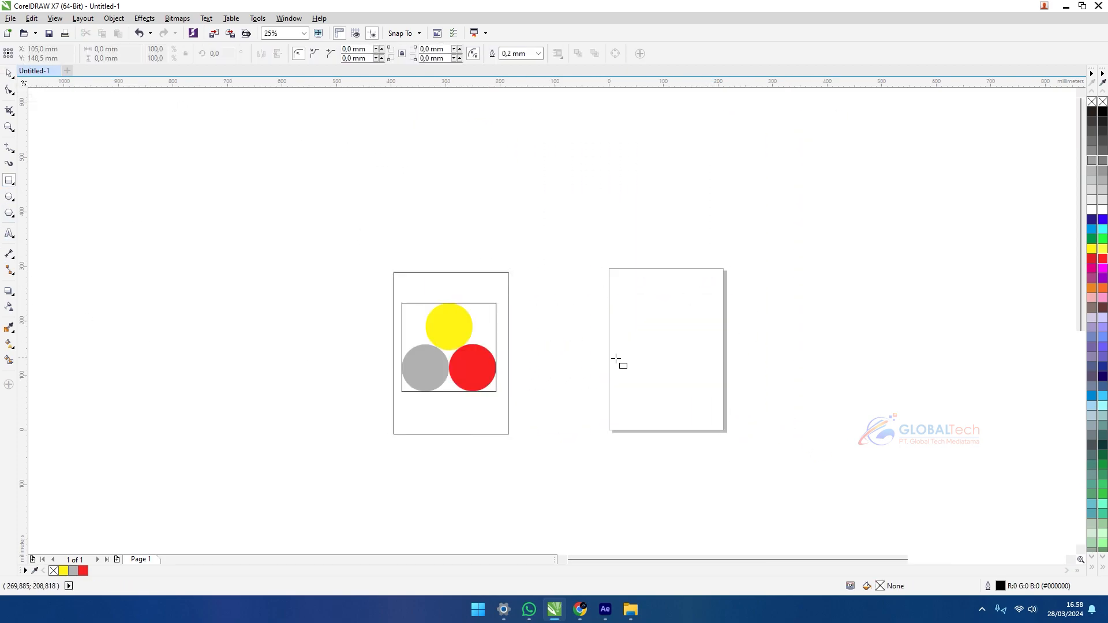
scroll(635, 362, up, 2)
drag(507, 260, 708, 369)
click(10, 73)
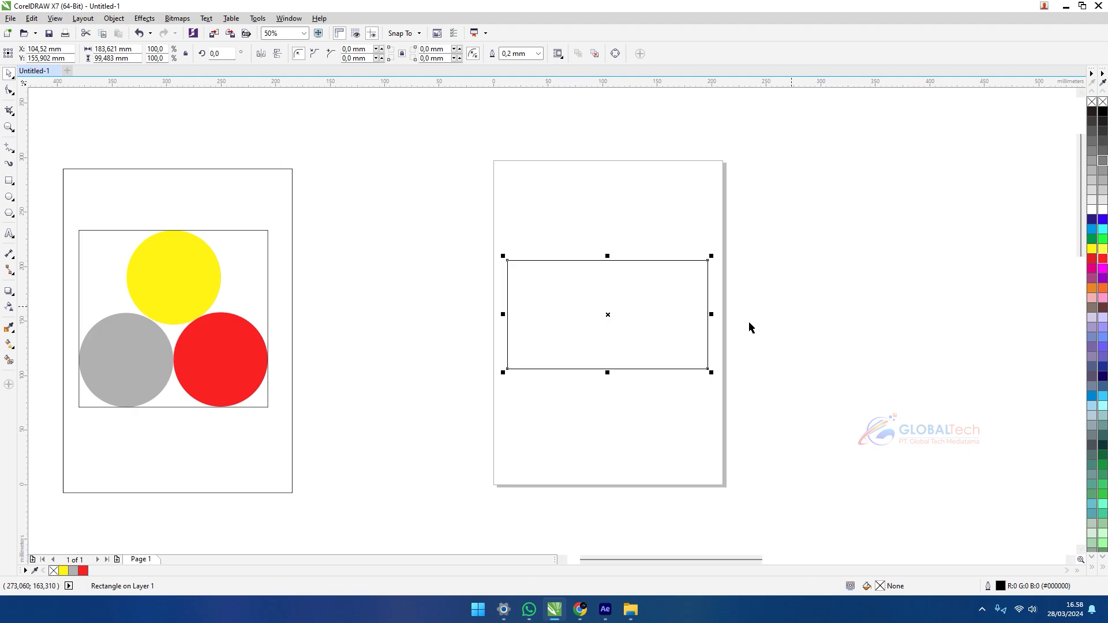
Step: Apply a horizontal black-to-white fountain fill to the new rectangle
key(F11)
click(689, 392)
scroll(587, 321, up, 2)
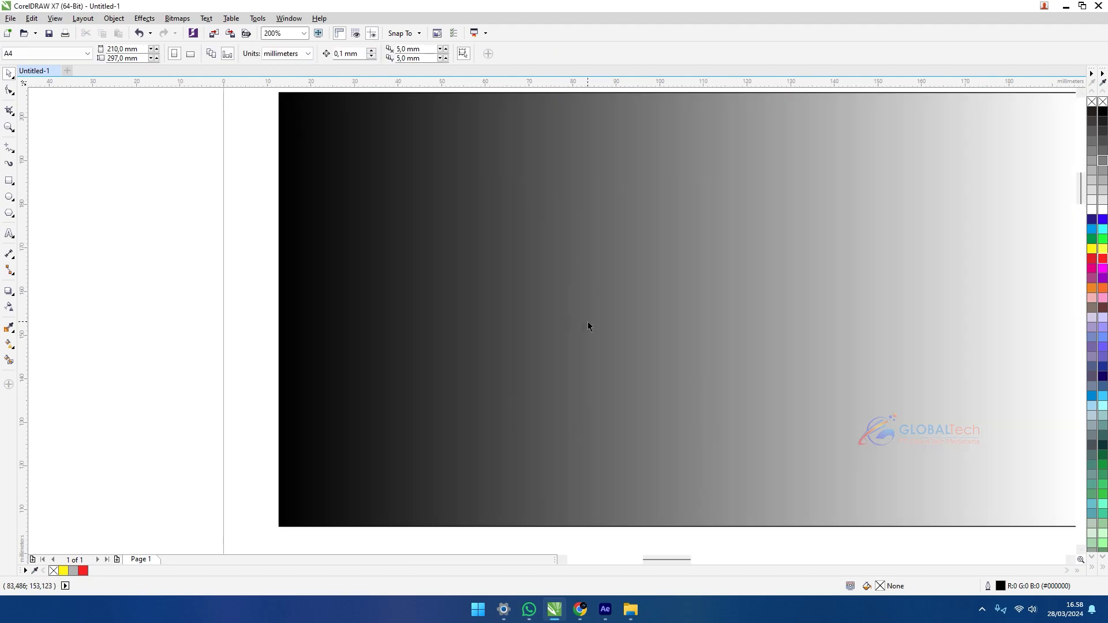
scroll(603, 328, down, 2)
Step: Create an unfilled rectangle fitted around the gradient rectangle and enlarge its width and height by 5 mm each
click(9, 181)
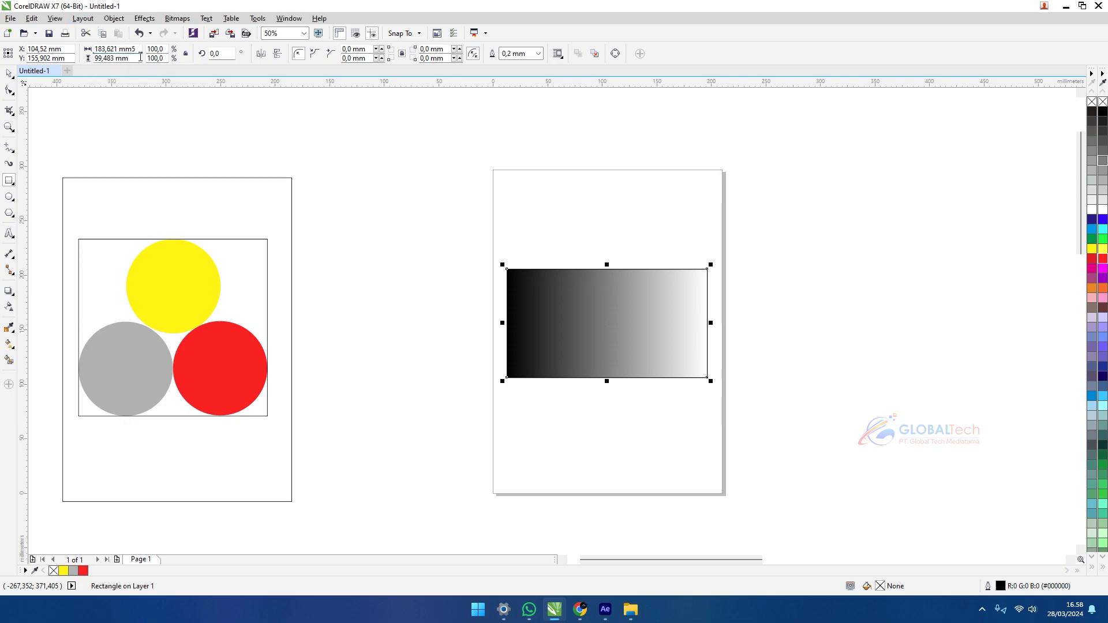
key(Return)
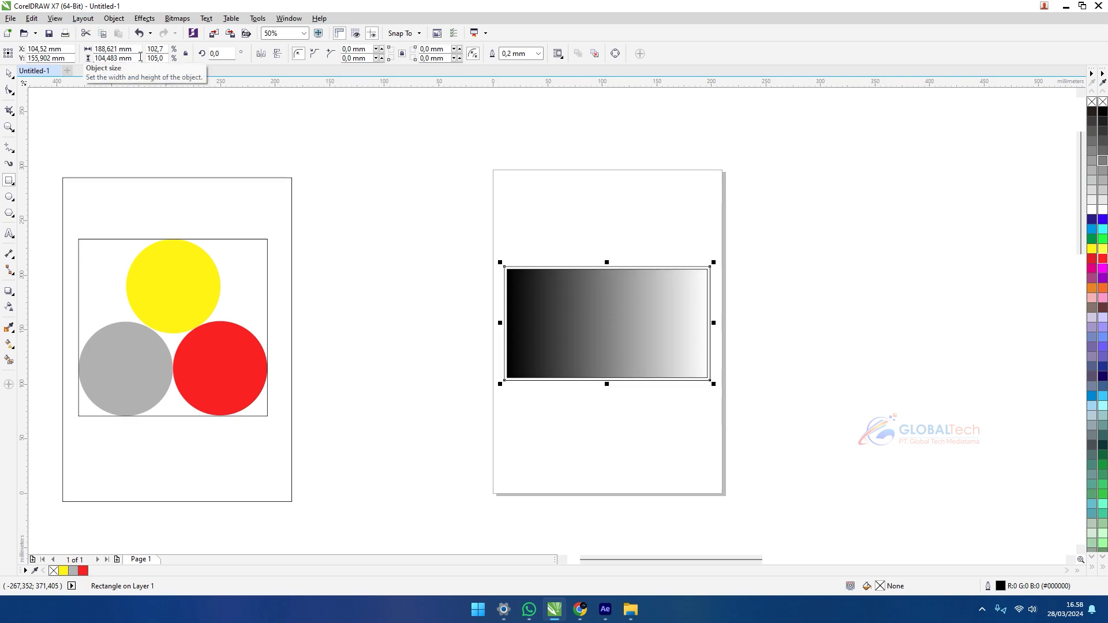
scroll(601, 302, up, 2)
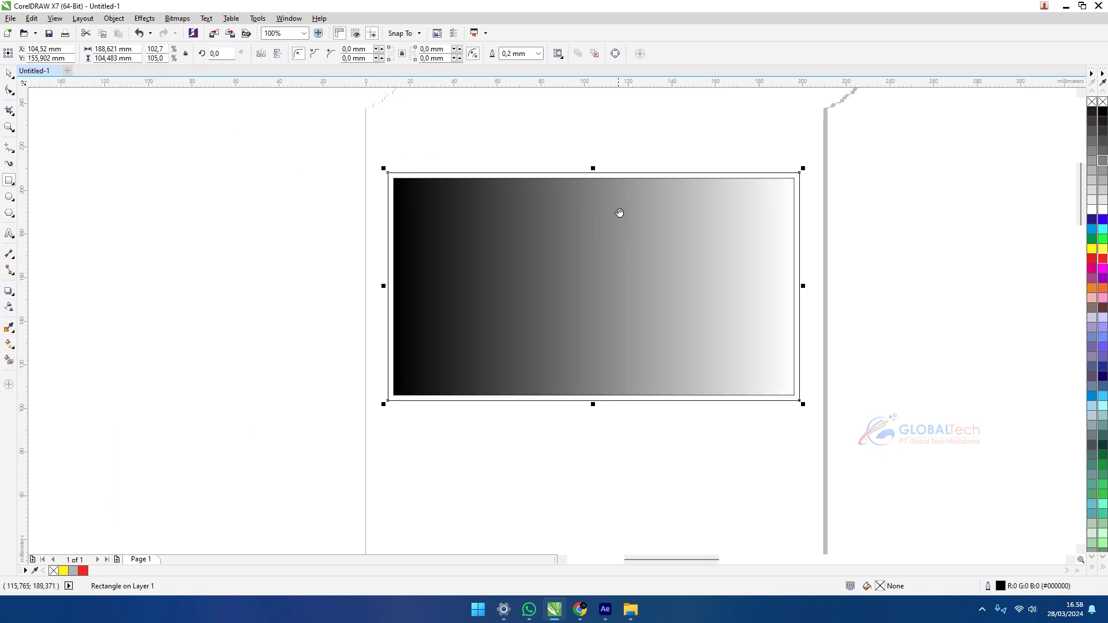
scroll(339, 190, down, 4)
scroll(358, 202, up, 4)
scroll(357, 201, down, 2)
Step: Select the gradient rectangle with its outer frame and move both off the page to its right
drag(297, 139, 671, 317)
scroll(524, 292, down, 2)
drag(525, 292, 812, 341)
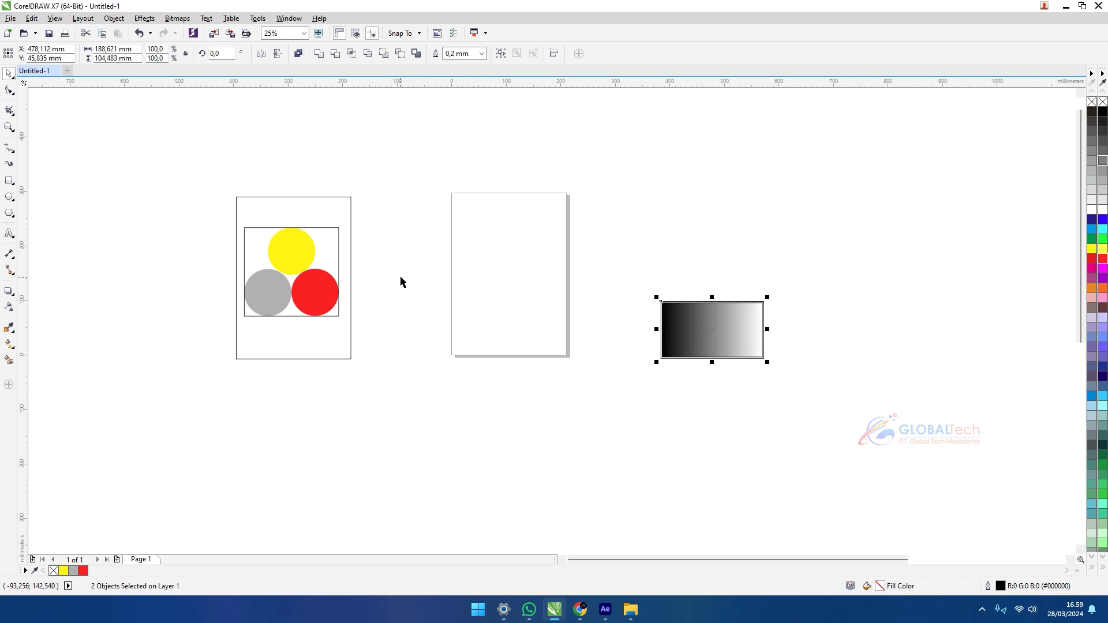
Step: Move the fitted rectangle down away from the circles and place the red circle on the empty page
click(317, 282)
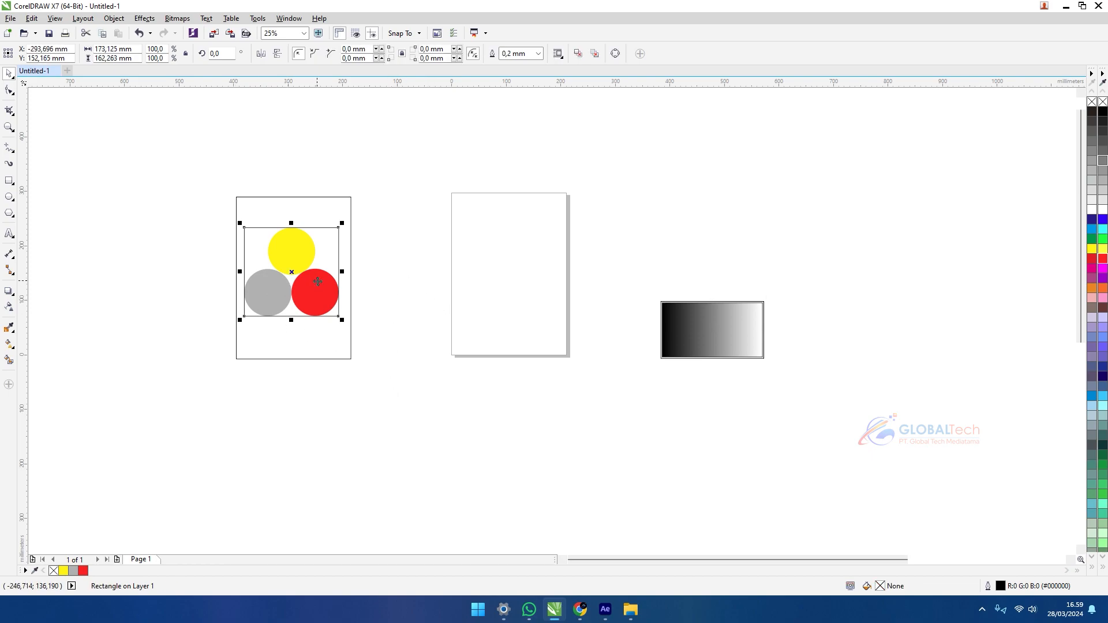
click(325, 236)
drag(325, 236, 285, 360)
click(320, 289)
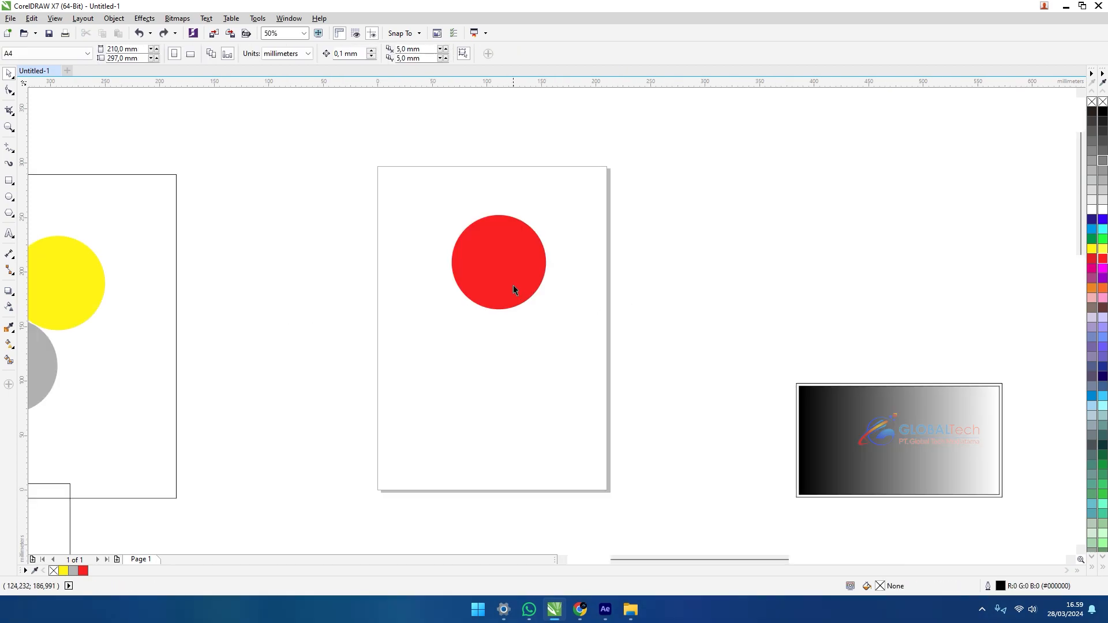
Step: Duplicate the red circle, place the duplicate beside the original, and delete that duplicate
click(514, 286)
key(ctrl+d)
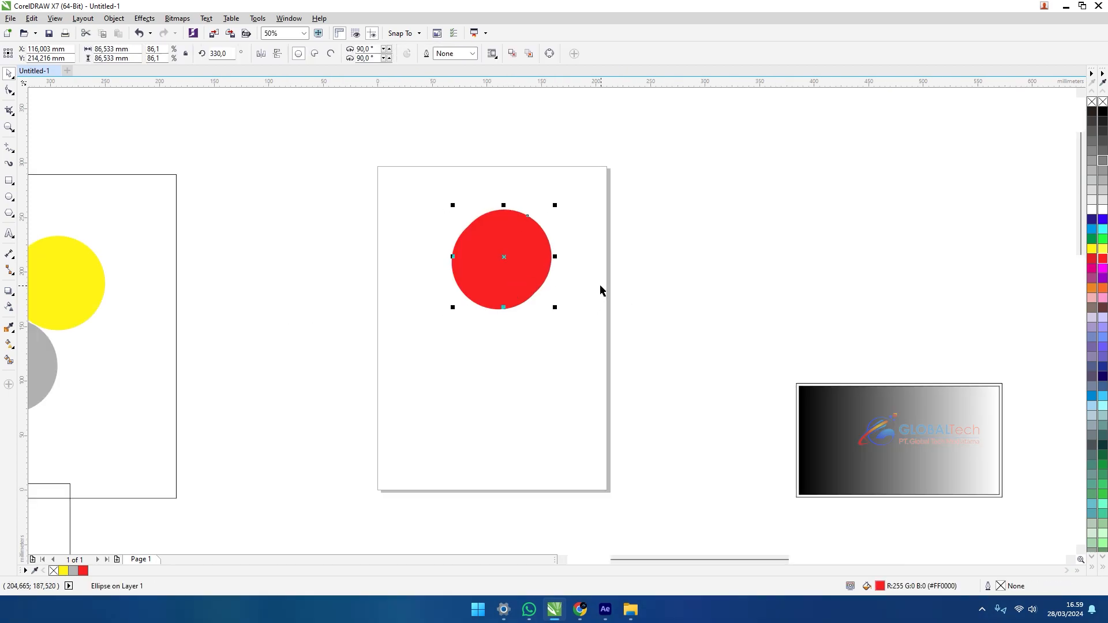
drag(516, 260, 624, 246)
drag(608, 282, 576, 298)
drag(565, 252, 579, 260)
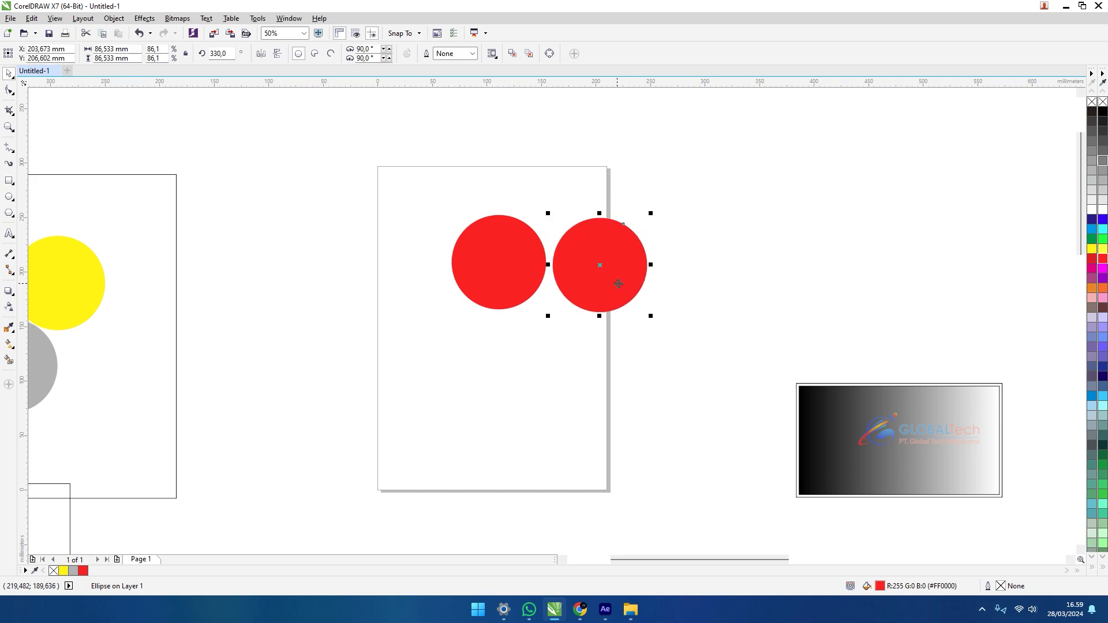
key(Delete)
Step: Place a copy of the red circle beside the original and two copies of the yellow circle beneath them
drag(496, 295, 552, 304)
drag(558, 274, 610, 261)
click(217, 195)
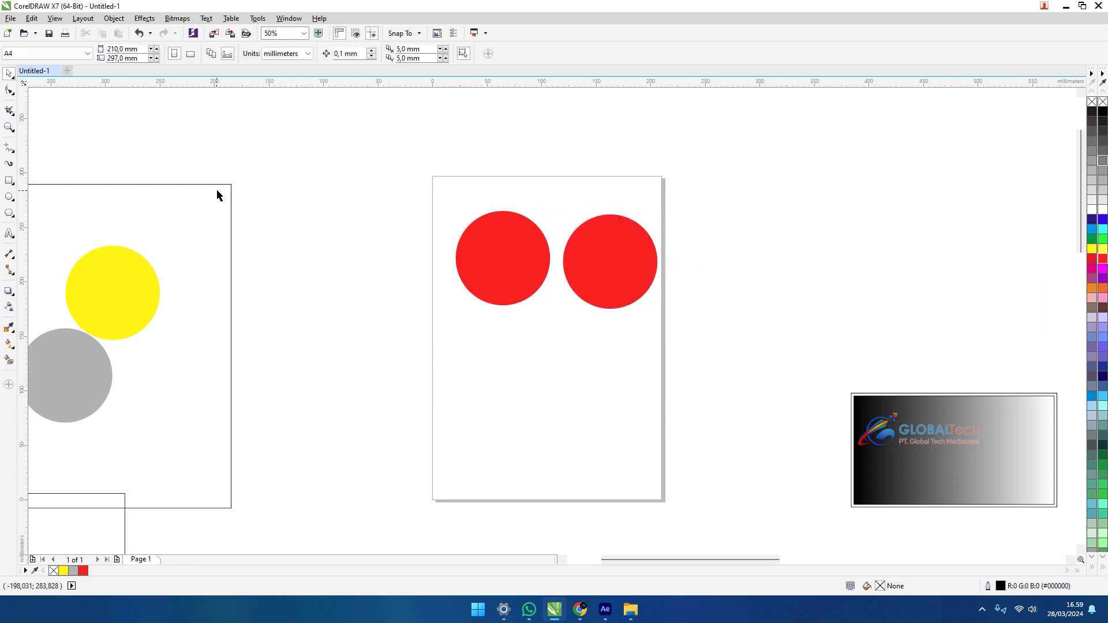
drag(135, 295, 599, 387)
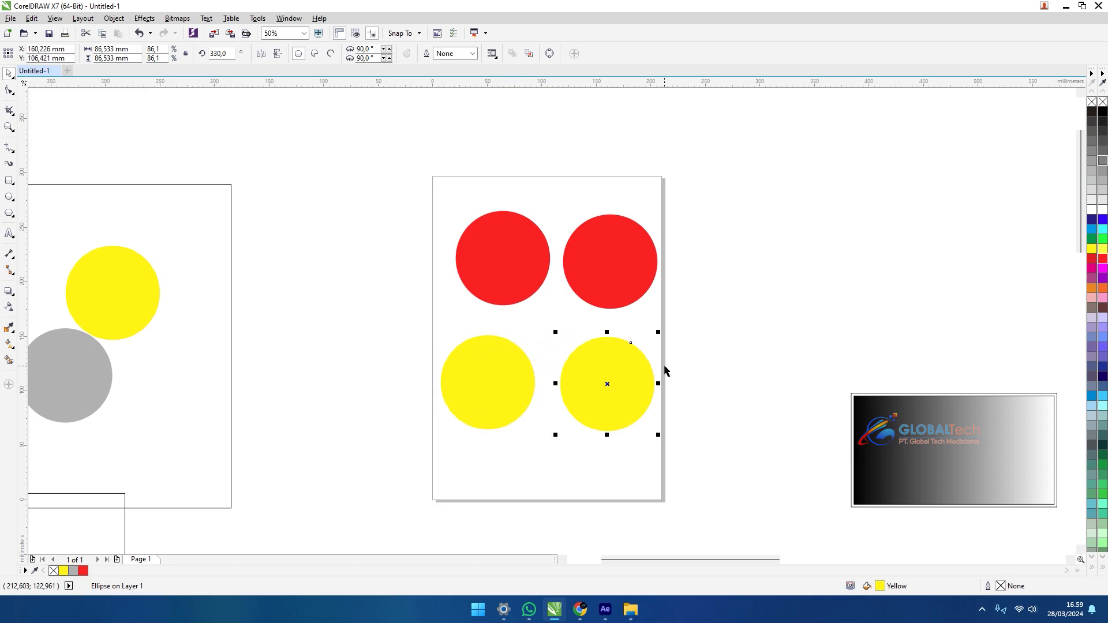
Step: Select the red and yellow circles on the page and move them off to its right
drag(708, 356, 654, 360)
drag(611, 286, 673, 253)
scroll(403, 247, down, 2)
drag(332, 186, 563, 363)
drag(515, 245, 743, 242)
Step: Bring the loose rectangle onto the page and shrink it to about 73 × 42 mm near the page's upper-left corner
drag(191, 408, 446, 237)
scroll(463, 279, up, 2)
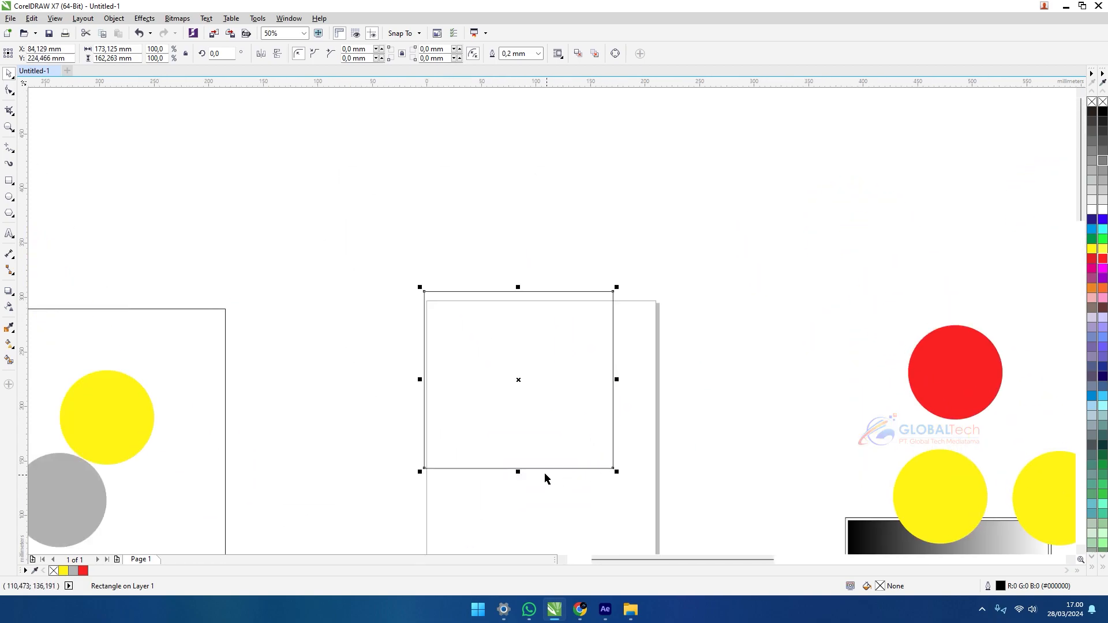
drag(518, 475, 589, 371)
drag(681, 411, 488, 350)
scroll(486, 384, up, 2)
drag(474, 407, 476, 346)
scroll(618, 292, left, 3)
mouse_move(618, 291)
mouse_down()
mouse_move(612, 276)
mouse_move(616, 287)
mouse_up()
scroll(591, 270, up, 2)
scroll(401, 279, up, 1)
scroll(358, 283, right, 2)
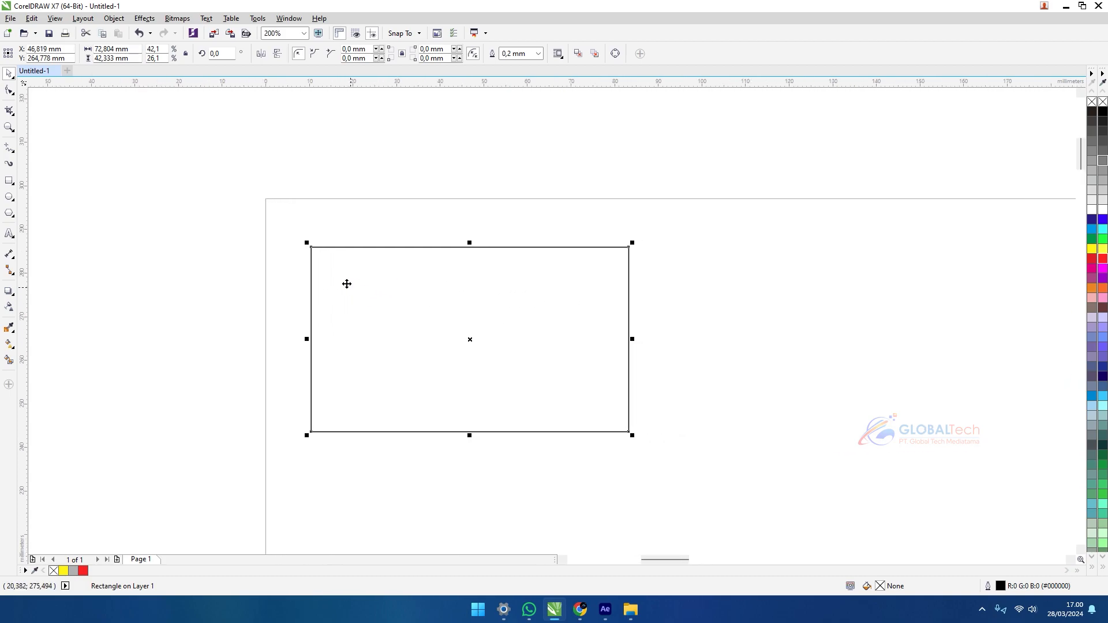
drag(311, 247, 632, 247)
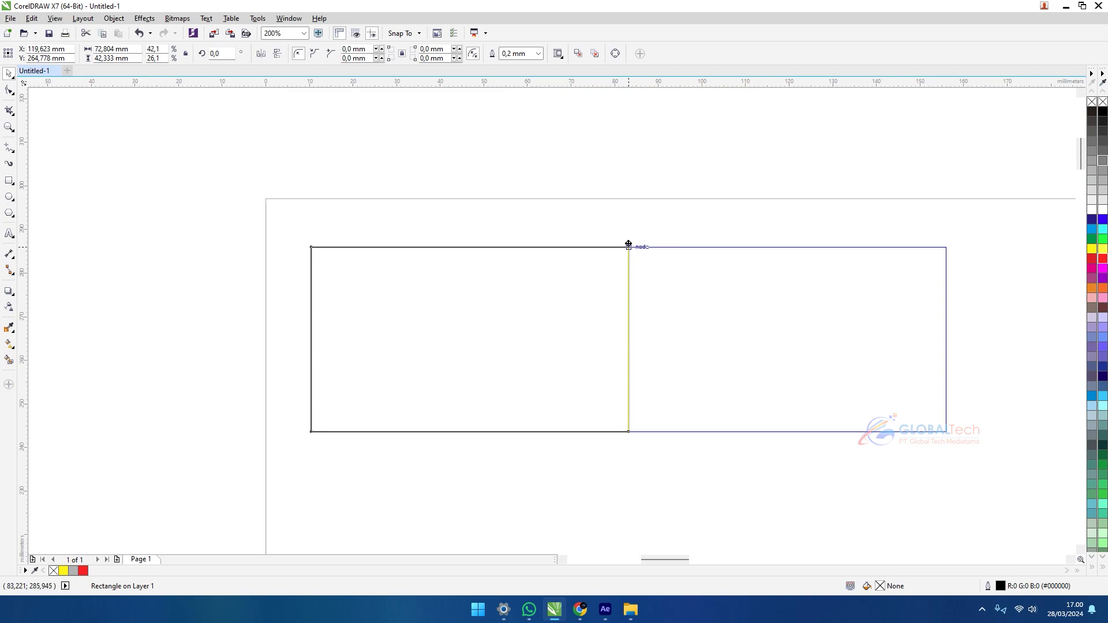
drag(628, 245, 629, 245)
key(ctrl+z)
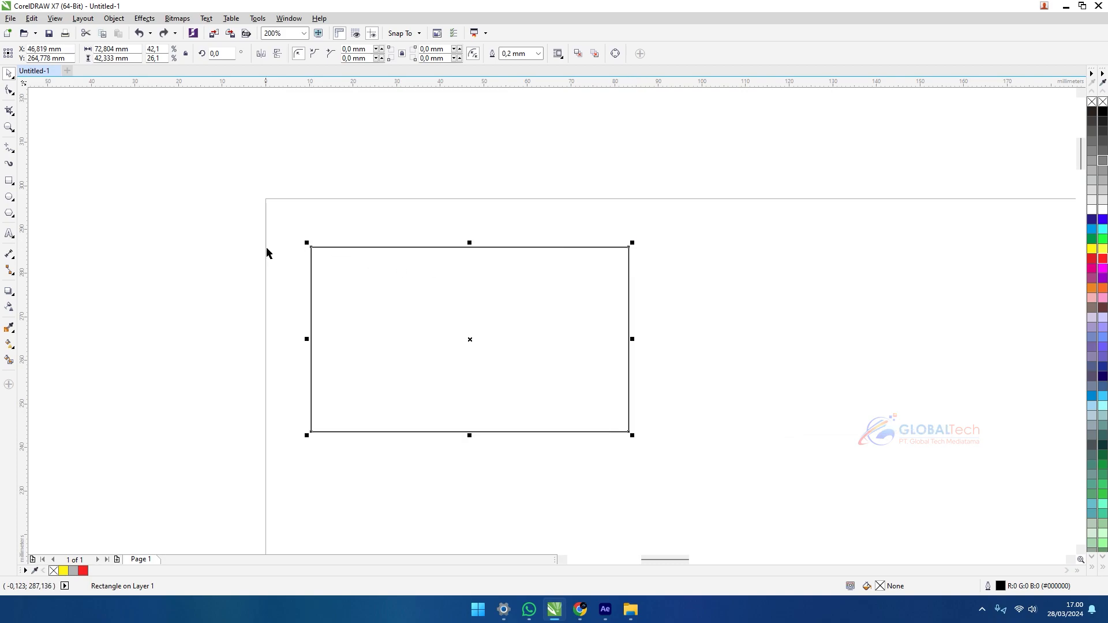
Step: Copy the rectangle flush against its right edge by snapping corner nodes, and repeat the duplication to form a row of three
drag(311, 248, 630, 247)
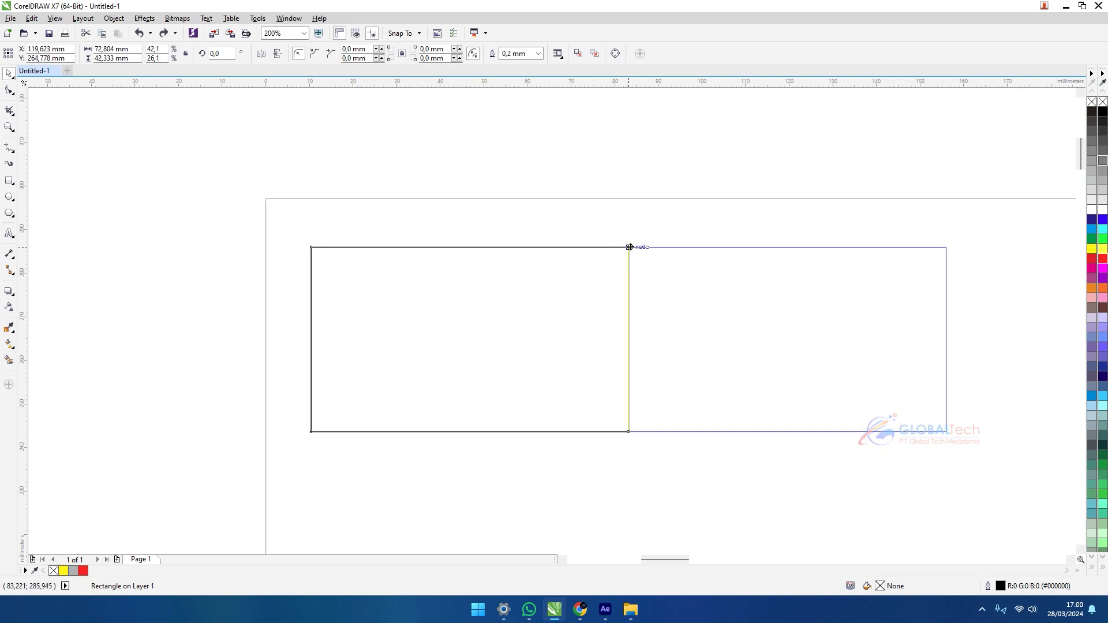
drag(631, 249, 629, 246)
scroll(635, 277, down, 1)
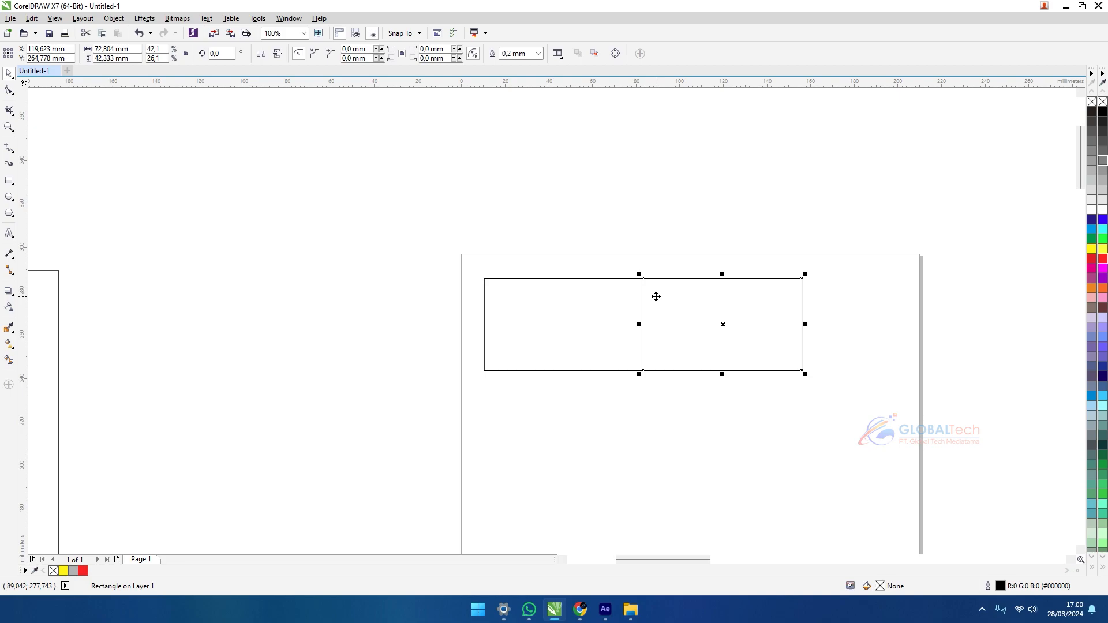
key(ctrl+r)
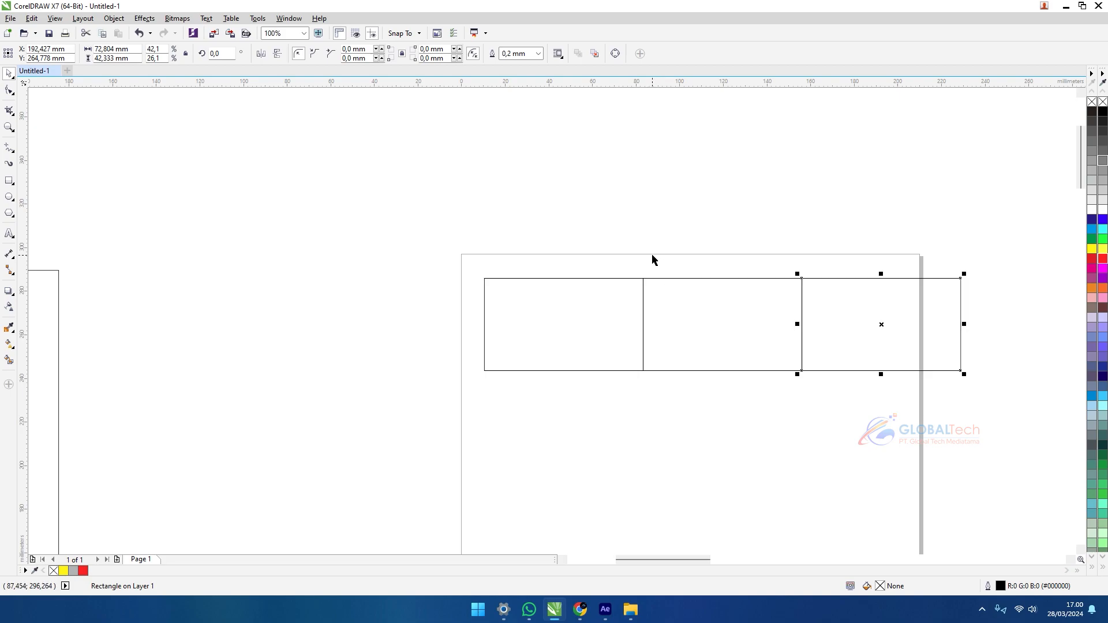
Step: Select the row of three rectangles and place a copy directly beneath it, snapped to the row's lower nodes
key(h)
drag(670, 265, 542, 225)
drag(220, 211, 892, 389)
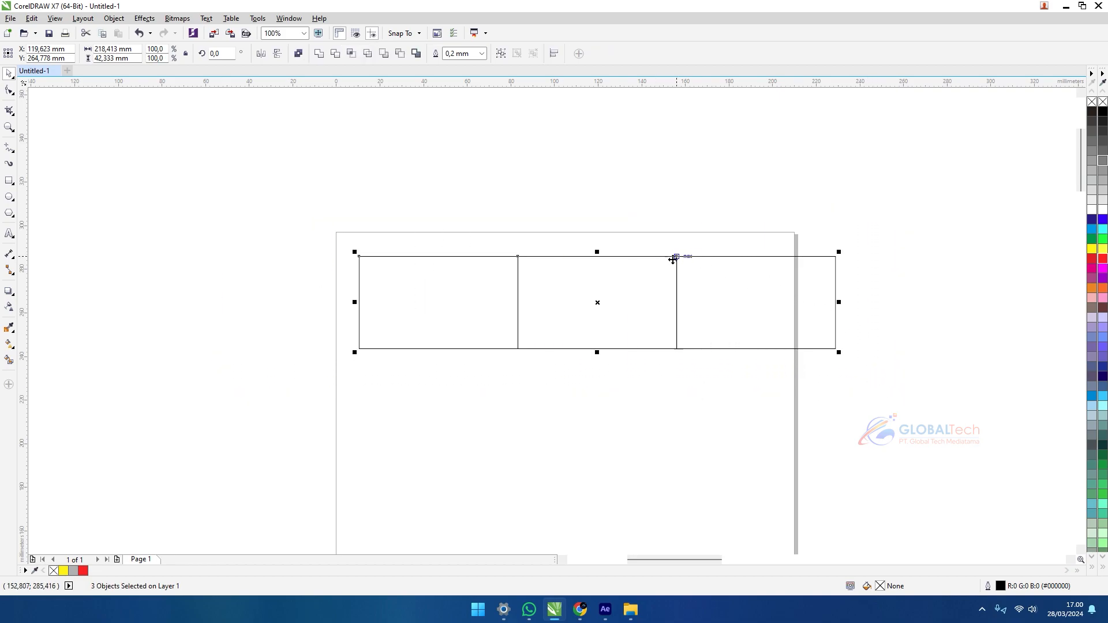
drag(677, 259, 675, 353)
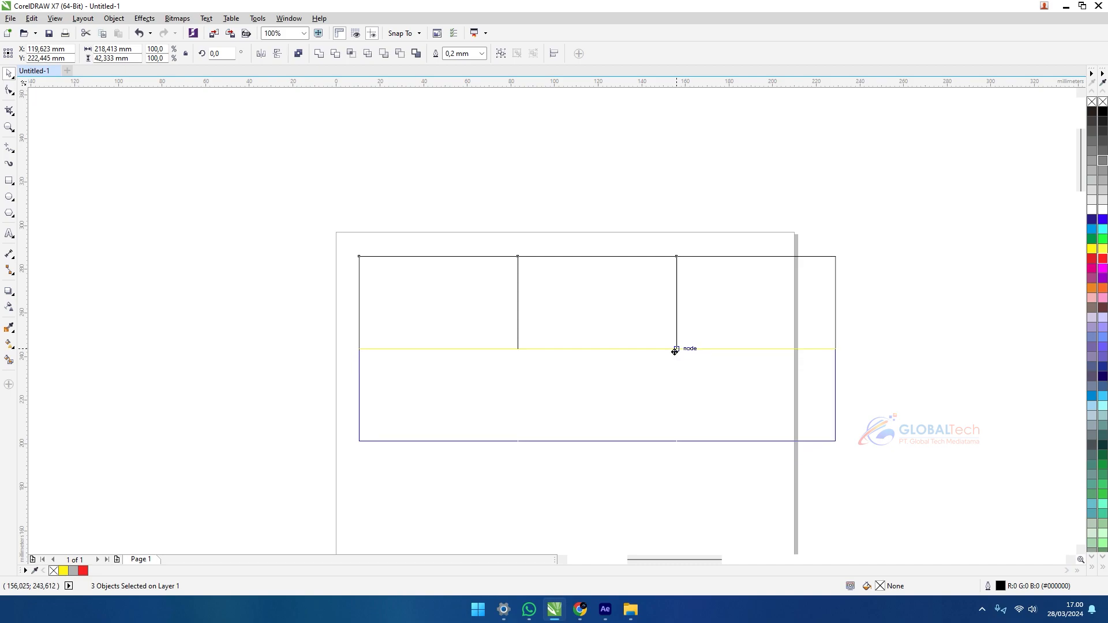
mouse_move(675, 352)
mouse_down()
mouse_move(683, 339)
mouse_move(677, 371)
mouse_move(675, 348)
mouse_up()
drag(675, 348, 675, 348)
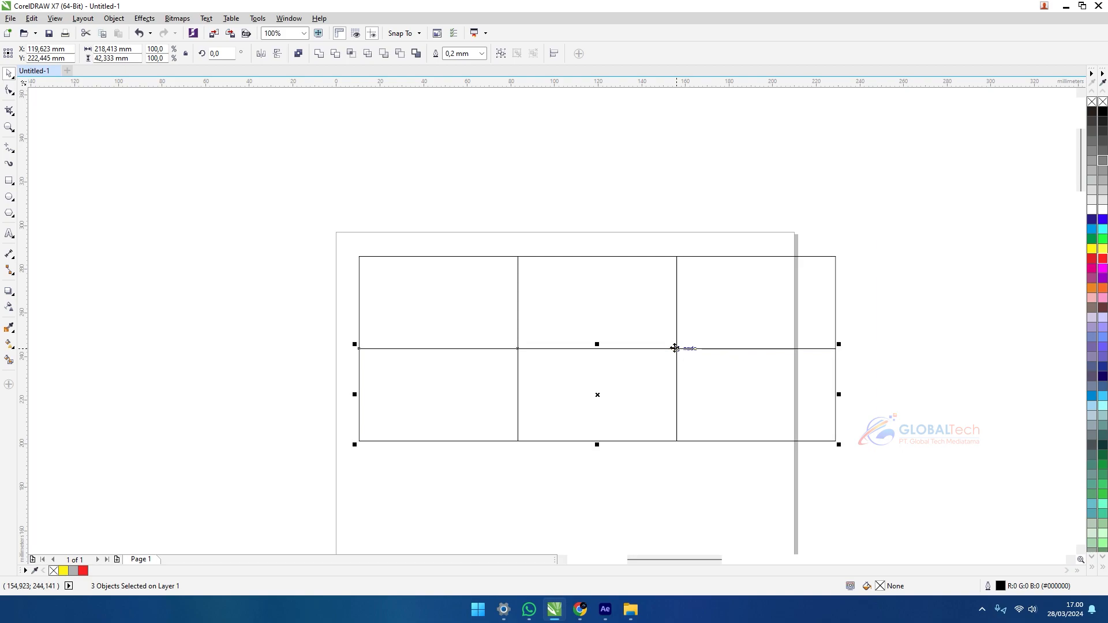
Step: Repeat the row duplication downward five times to build a grid of seven rows
scroll(675, 349, down, 2)
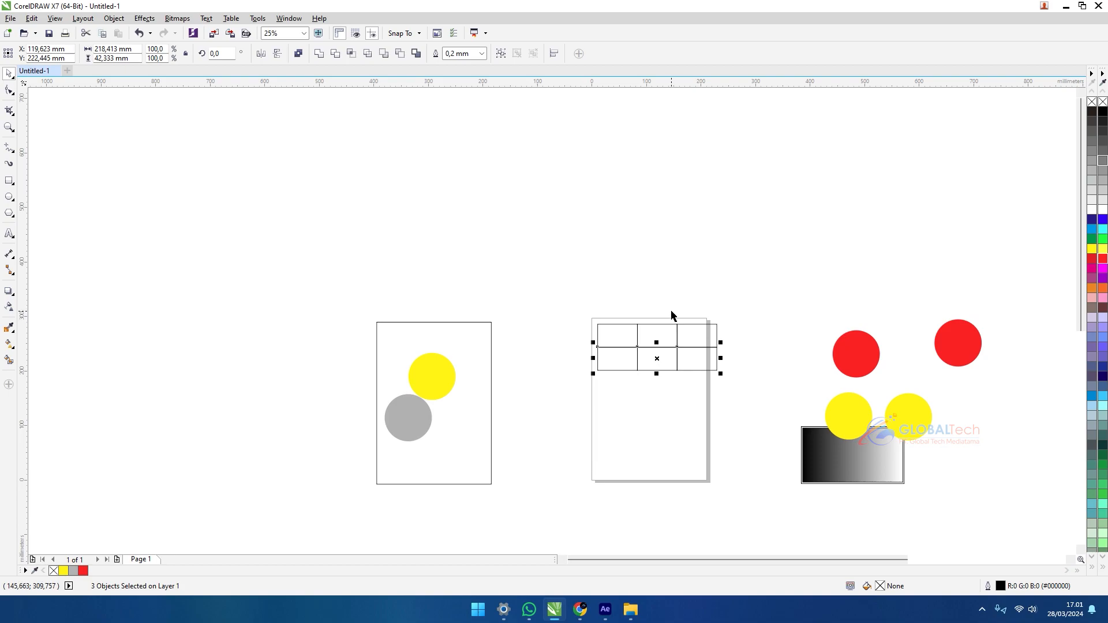
key(ctrl+r)
key(ctrl+r)
key(ctrl+r)
key(ctrl+r)
key(ctrl+r)
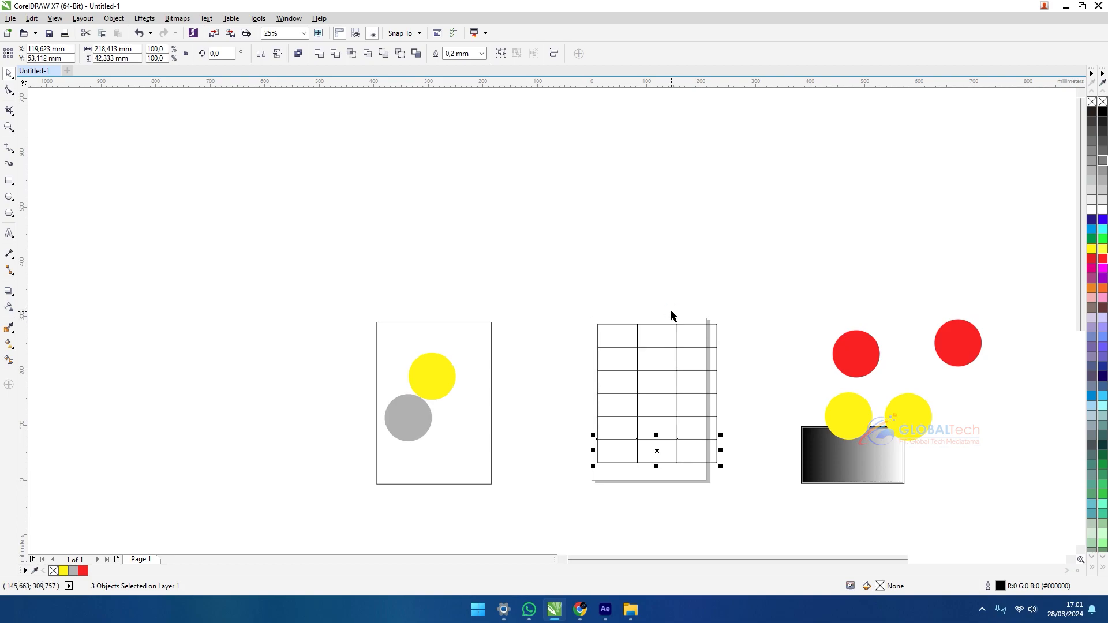
Step: Group all 21 rectangles of the grid and centre the group on the page
drag(590, 274, 785, 549)
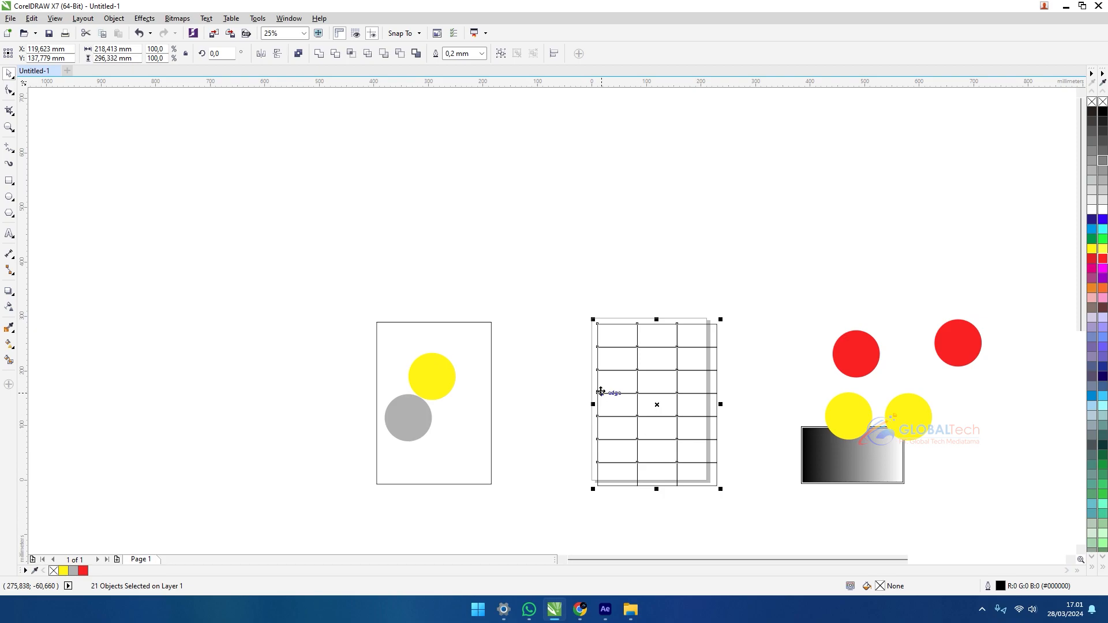
key(ctrl+g)
click(782, 366)
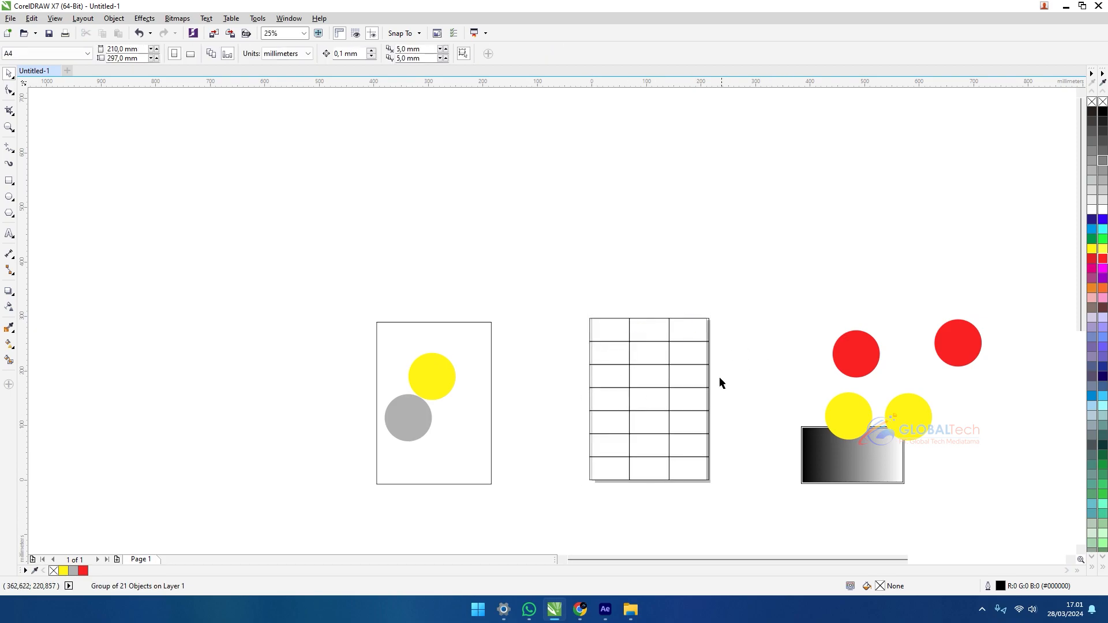
Step: Scale the grouped grid about its centre to roughly 199 mm wide and 285 mm high so it fits inside the page
scroll(722, 380, up, 1)
click(727, 262)
scroll(808, 366, up, 2)
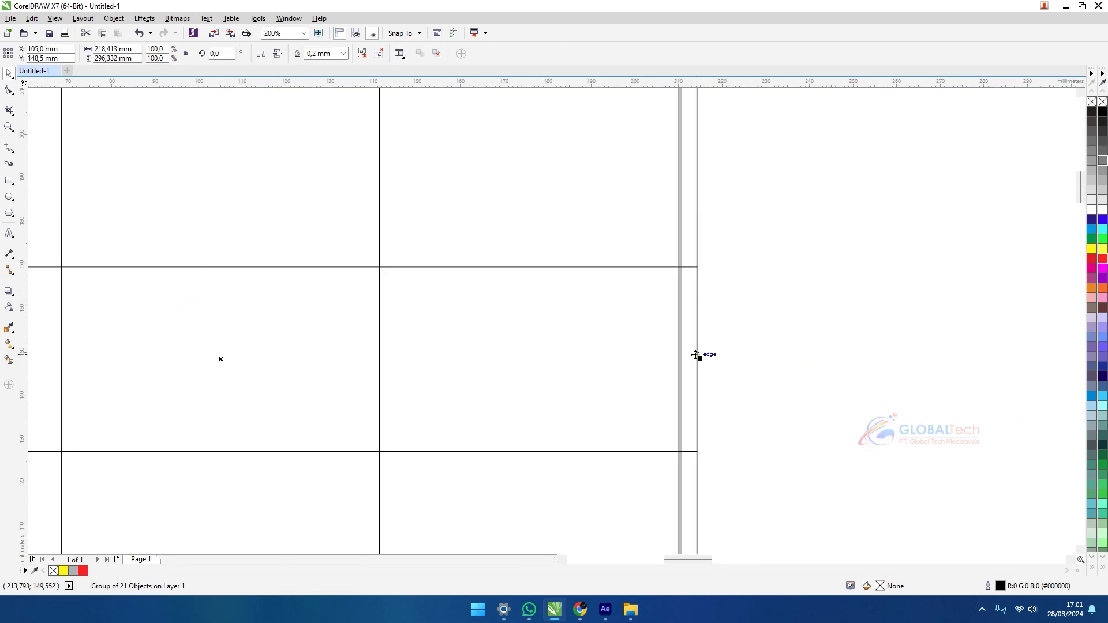
drag(699, 359, 658, 359)
scroll(584, 266, down, 1)
drag(584, 266, 747, 522)
scroll(734, 421, down, 1)
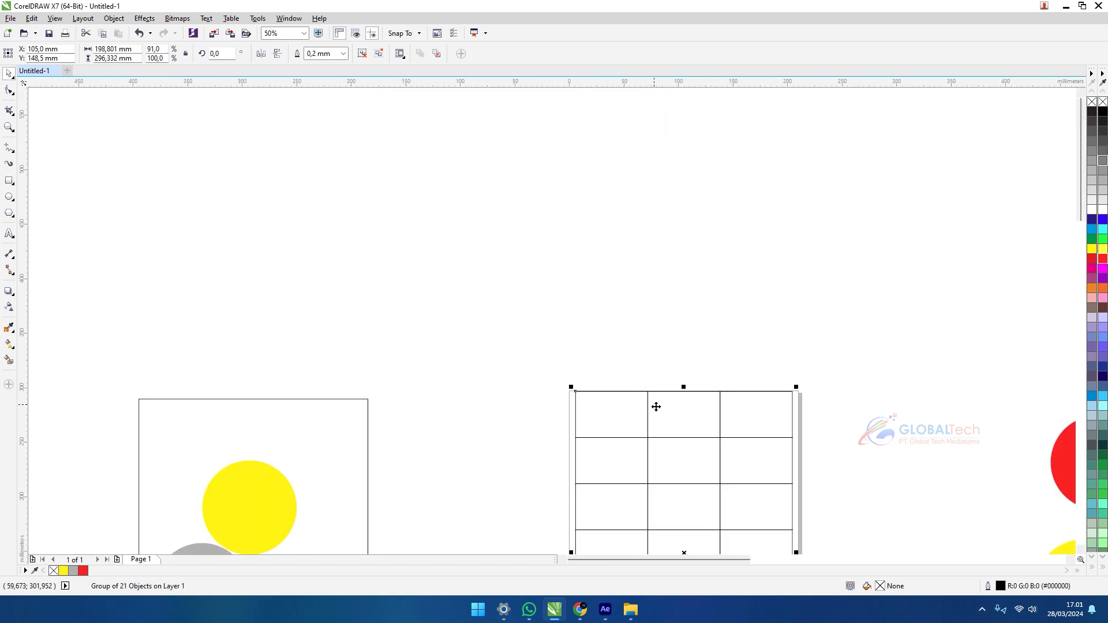
scroll(664, 416, up, 1)
drag(701, 358, 700, 371)
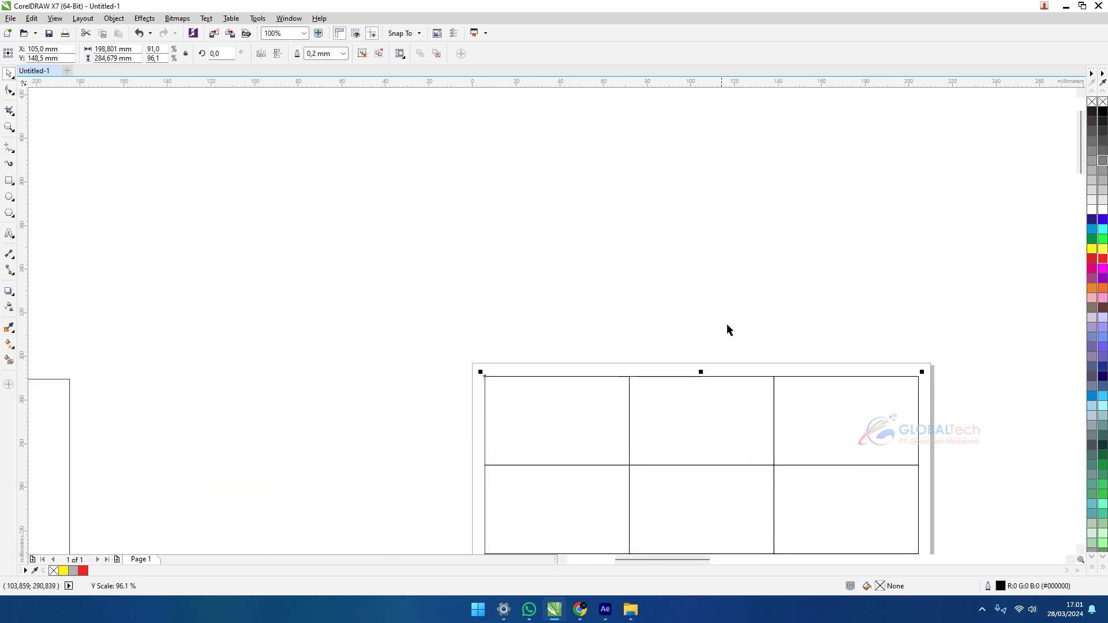
click(715, 334)
Step: Move the grouped label grid off the page to the empty area at its lower left
key(alt+Tab)
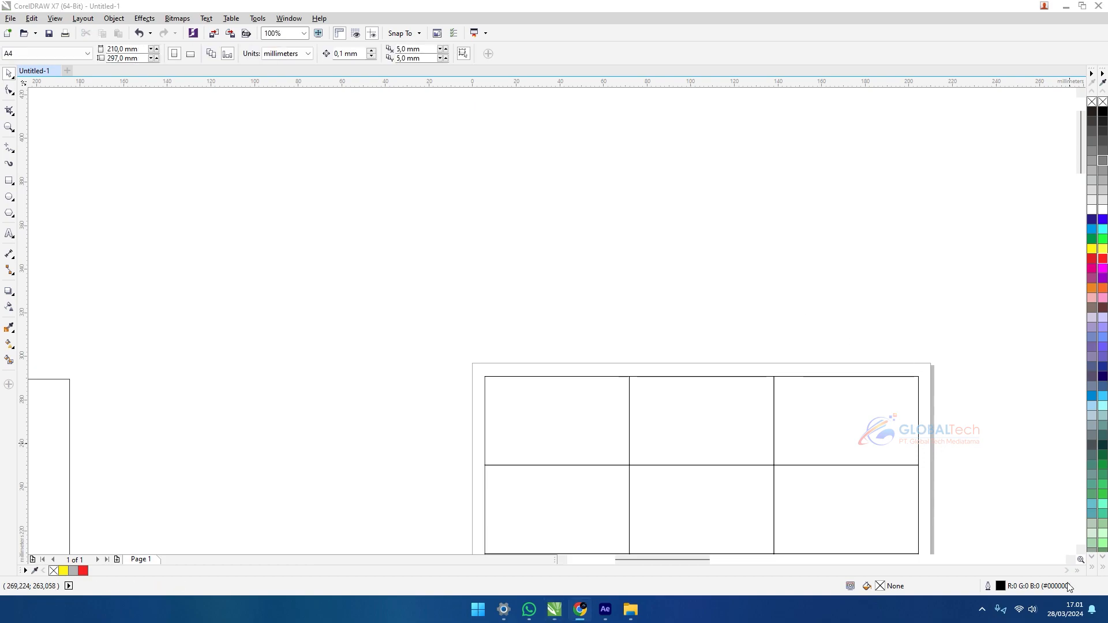
drag(774, 280, 736, 214)
drag(809, 332, 757, 277)
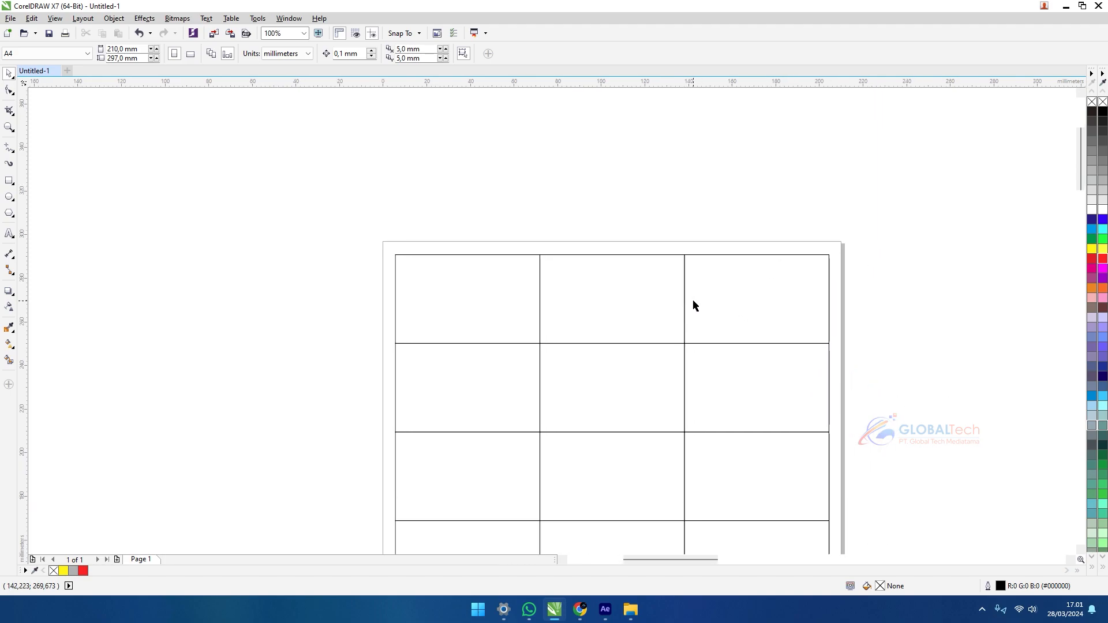
scroll(692, 304, down, 2)
drag(565, 461, 564, 461)
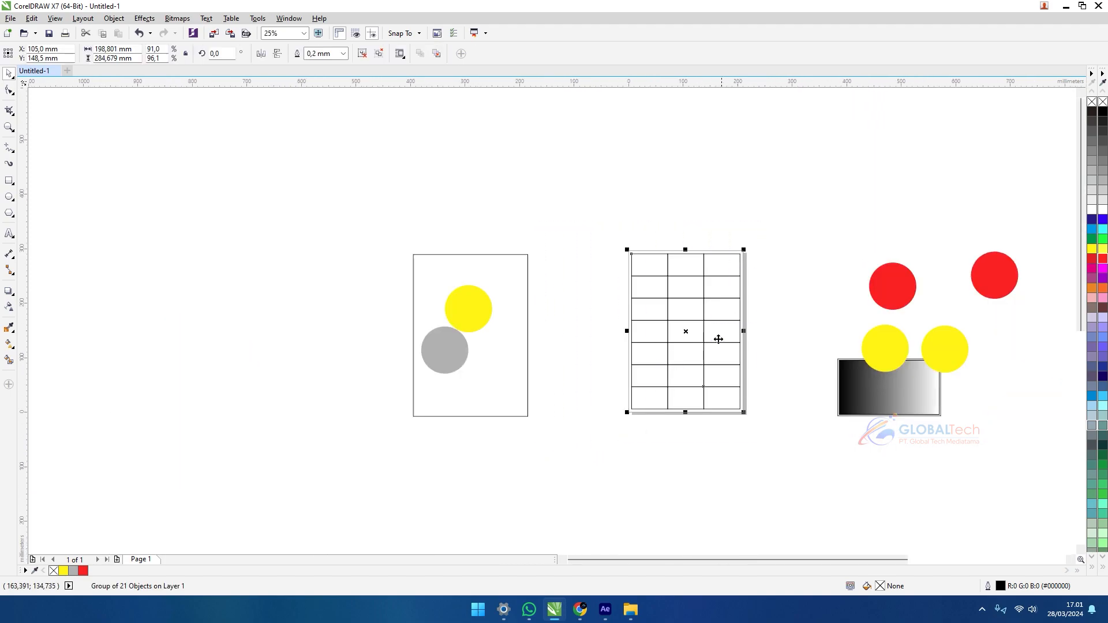
drag(715, 337, 519, 452)
click(598, 443)
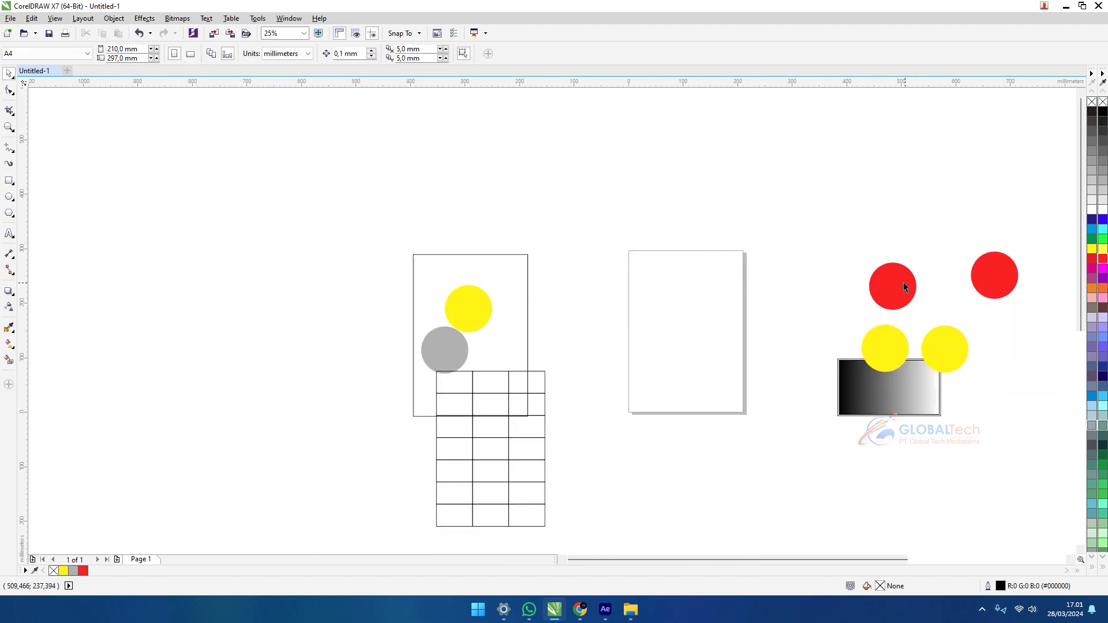
Step: Move a red and a yellow circle from beside the page onto it so that they partly overlap
drag(906, 283, 700, 317)
drag(895, 337, 699, 341)
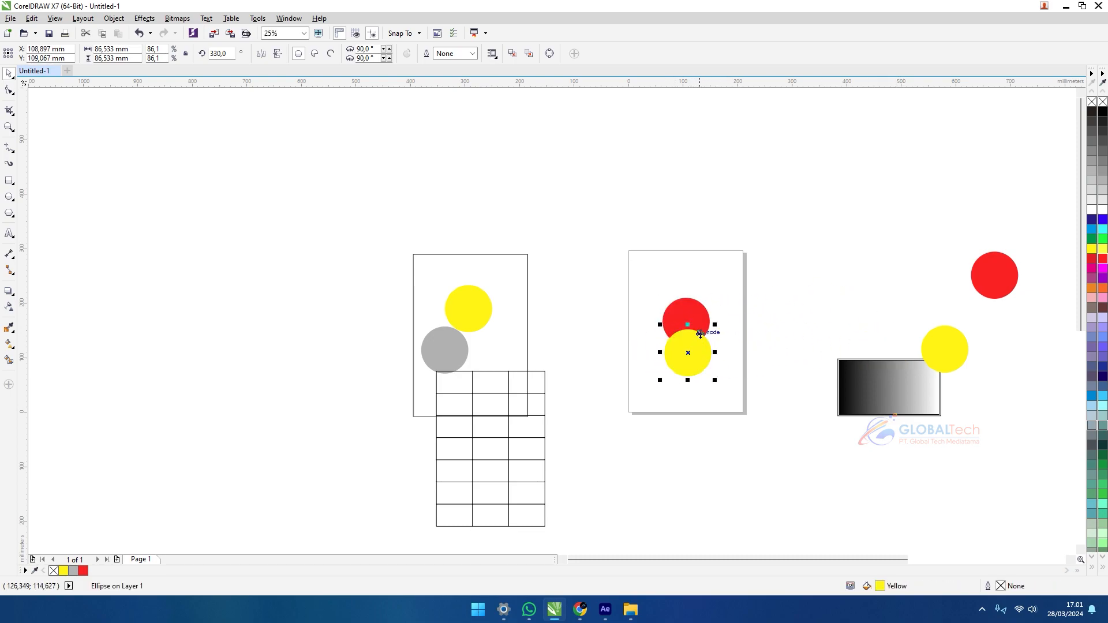
drag(728, 272, 590, 424)
drag(698, 343, 719, 335)
Step: Weld the overlapping red and yellow circles into one shape and move it to the page's left edge
drag(631, 390, 702, 245)
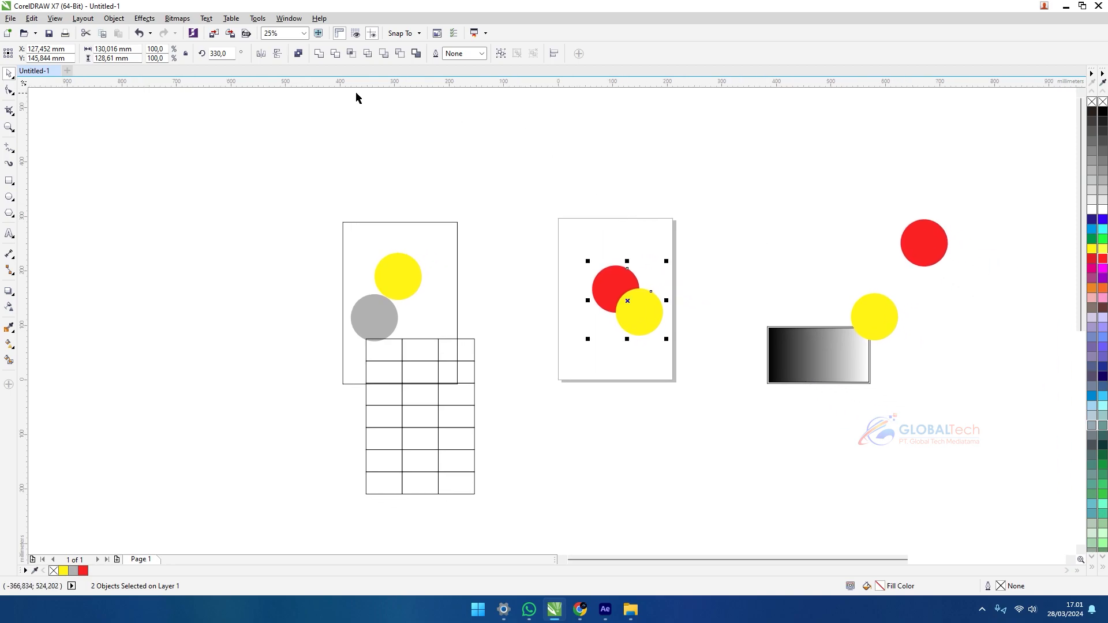
click(319, 53)
click(678, 292)
click(582, 313)
scroll(582, 313, up, 1)
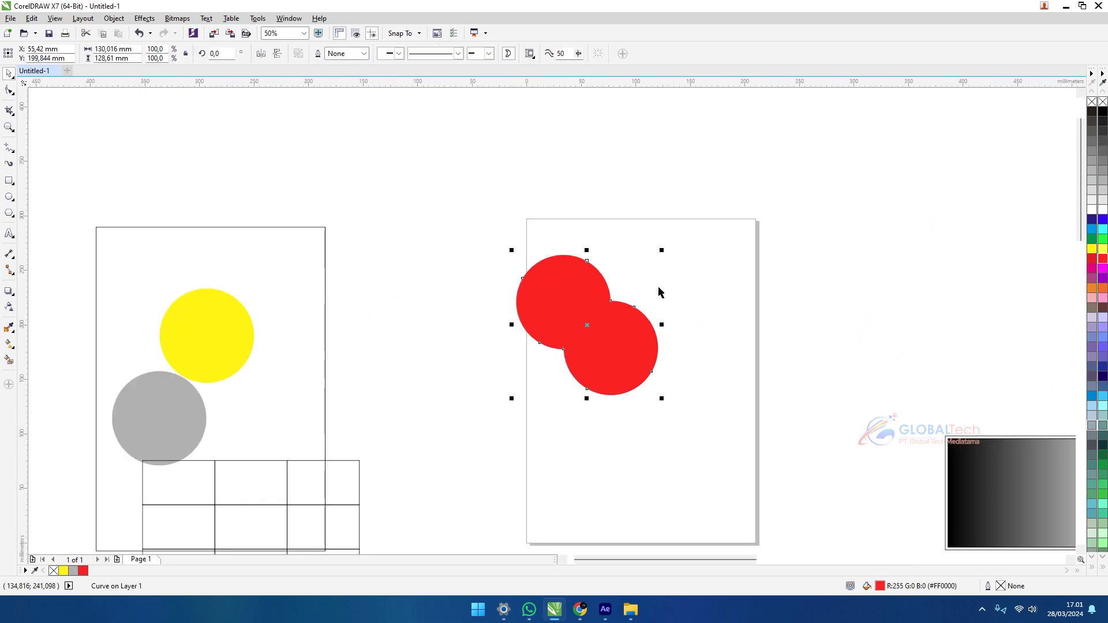
Step: Create a horizontally mirrored copy of the red welded shape beside it and fill the right-hand shape yellow
drag(510, 327, 771, 320)
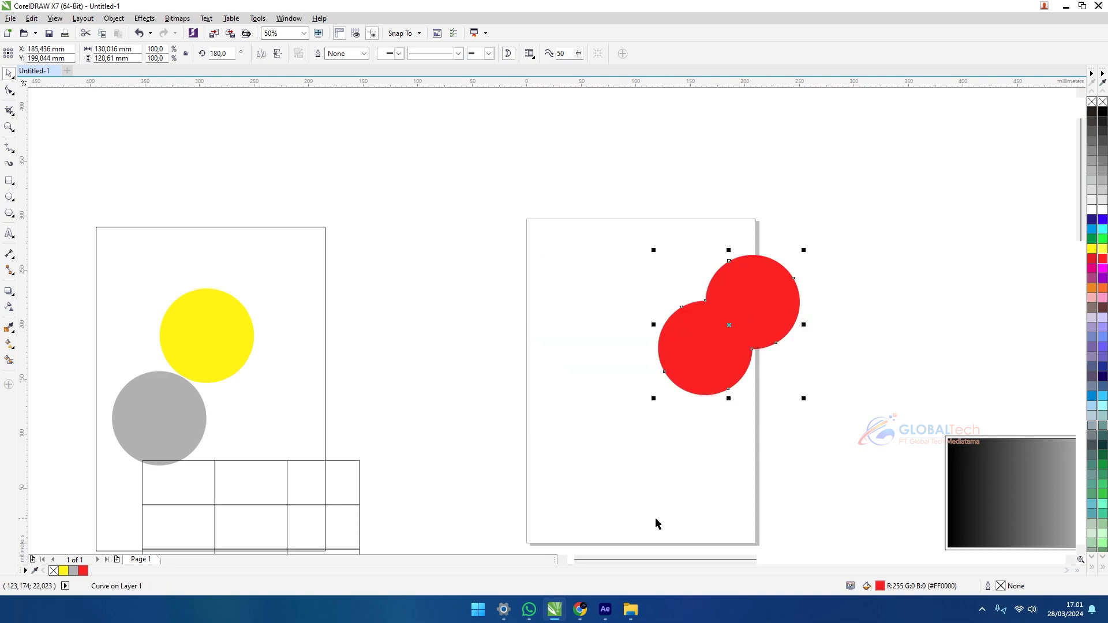
drag(728, 248, 776, 346)
drag(804, 325, 564, 321)
click(838, 463)
click(671, 358)
click(64, 571)
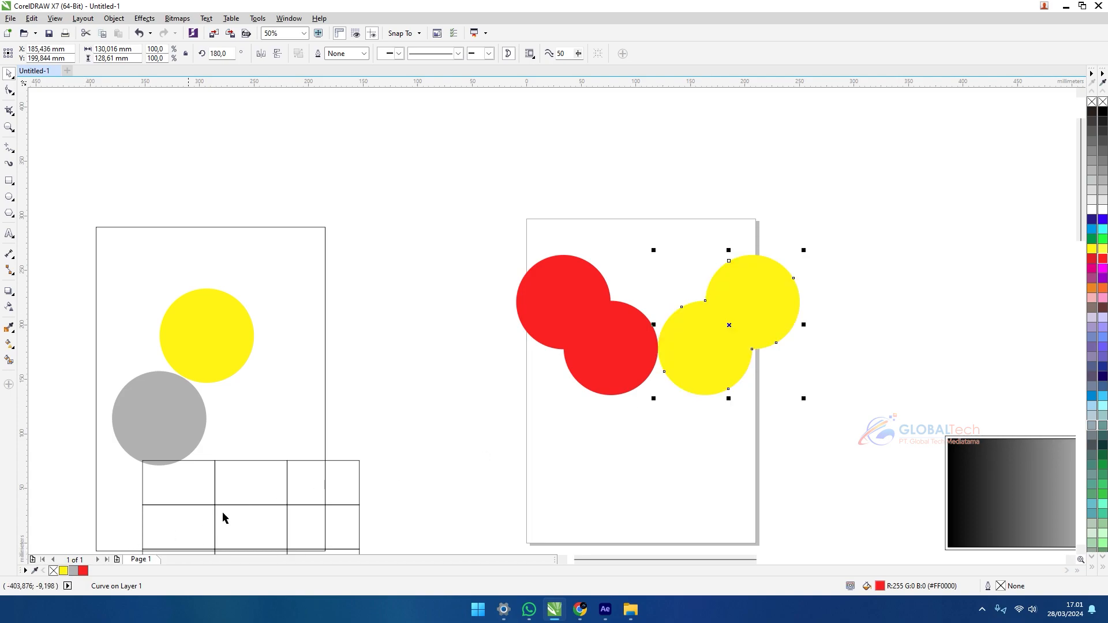
Step: Move the red welded shape off the page to the left and bring the yellow one fully onto the page
click(556, 255)
drag(557, 255, 526, 182)
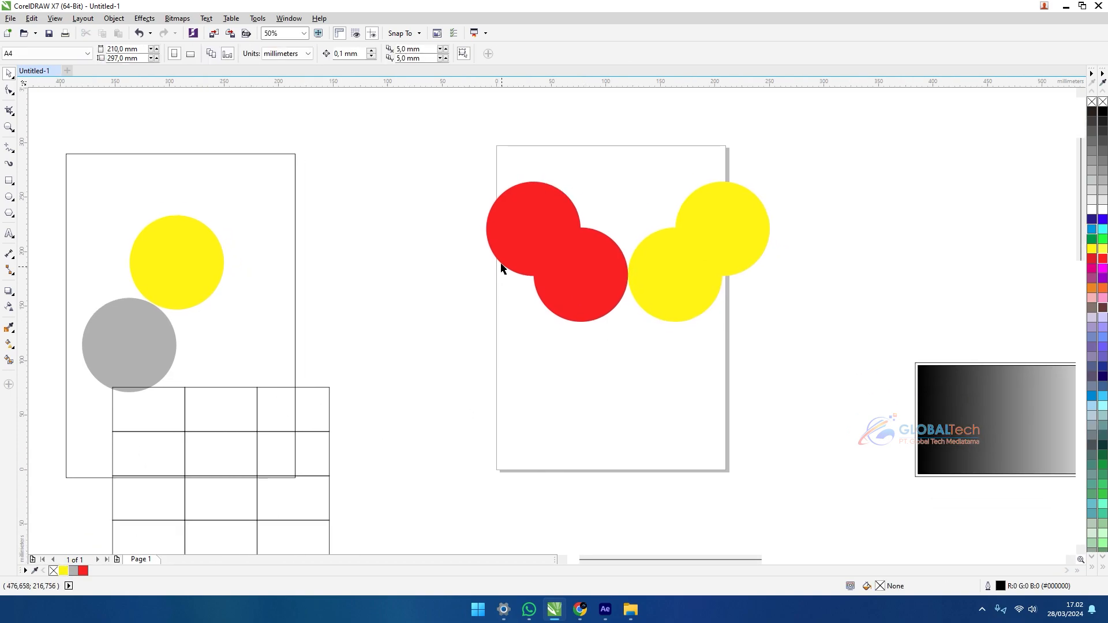
scroll(714, 321, up, 2)
scroll(708, 247, down, 3)
drag(600, 231, 537, 234)
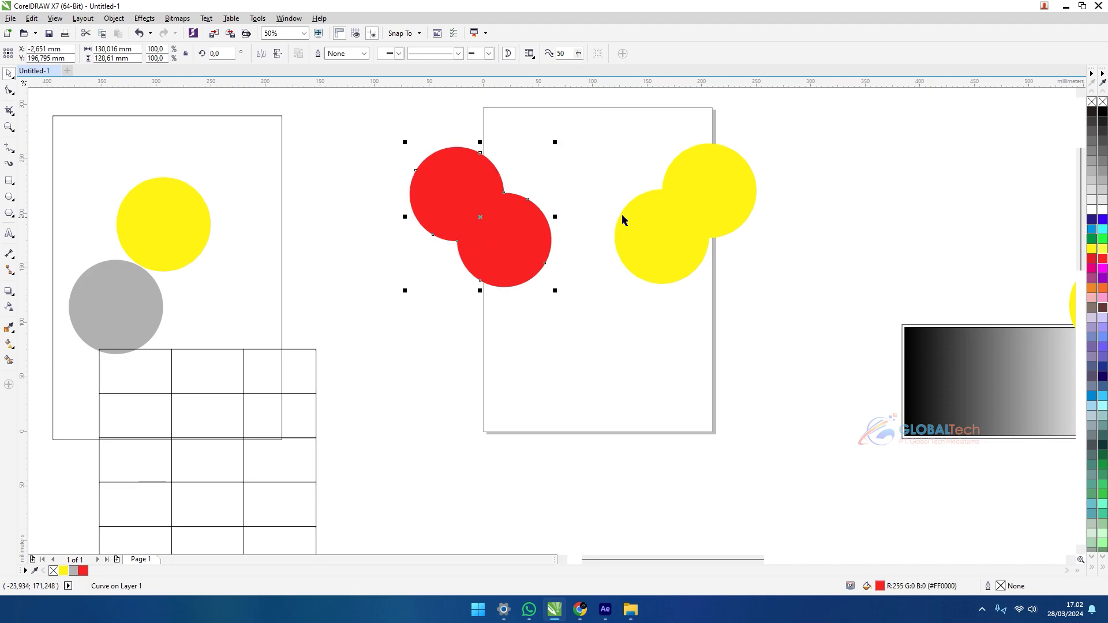
scroll(767, 302, up, 2)
drag(493, 319, 414, 317)
drag(783, 302, 719, 317)
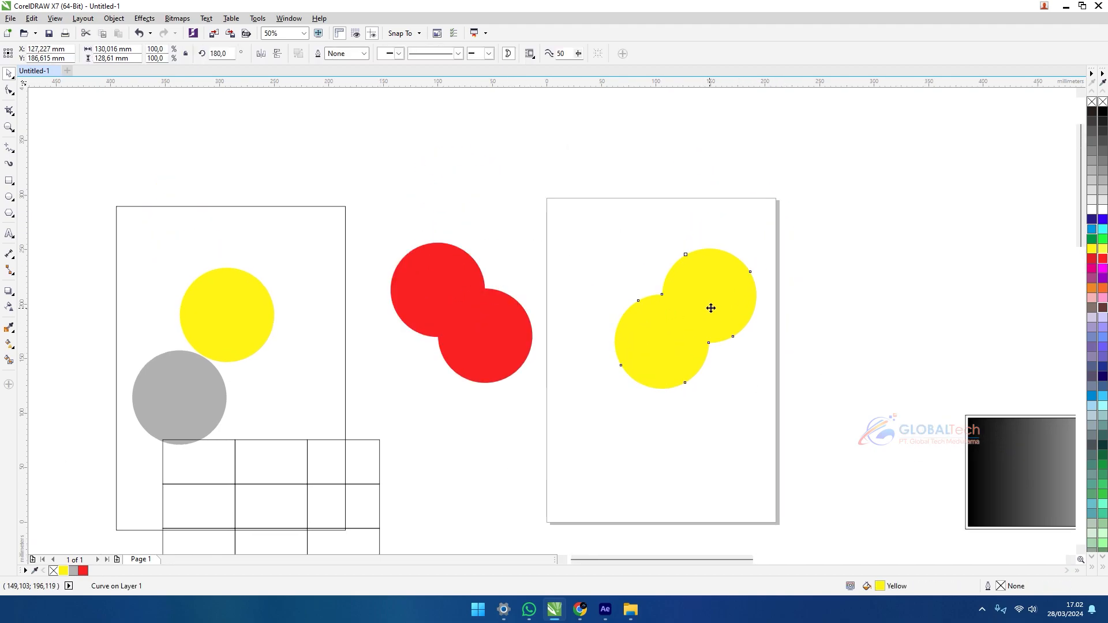
Step: Rotate the yellow welded shape about its centre to 45° so its two circles stack vertically
scroll(710, 309, up, 3)
scroll(722, 292, down, 3)
click(692, 304)
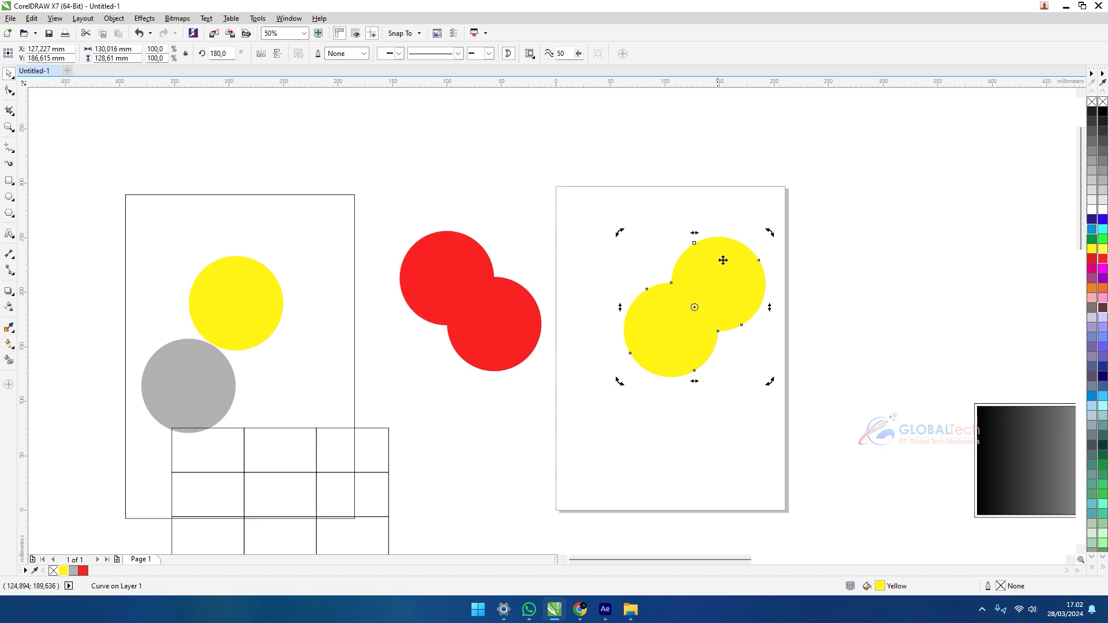
drag(769, 232, 696, 421)
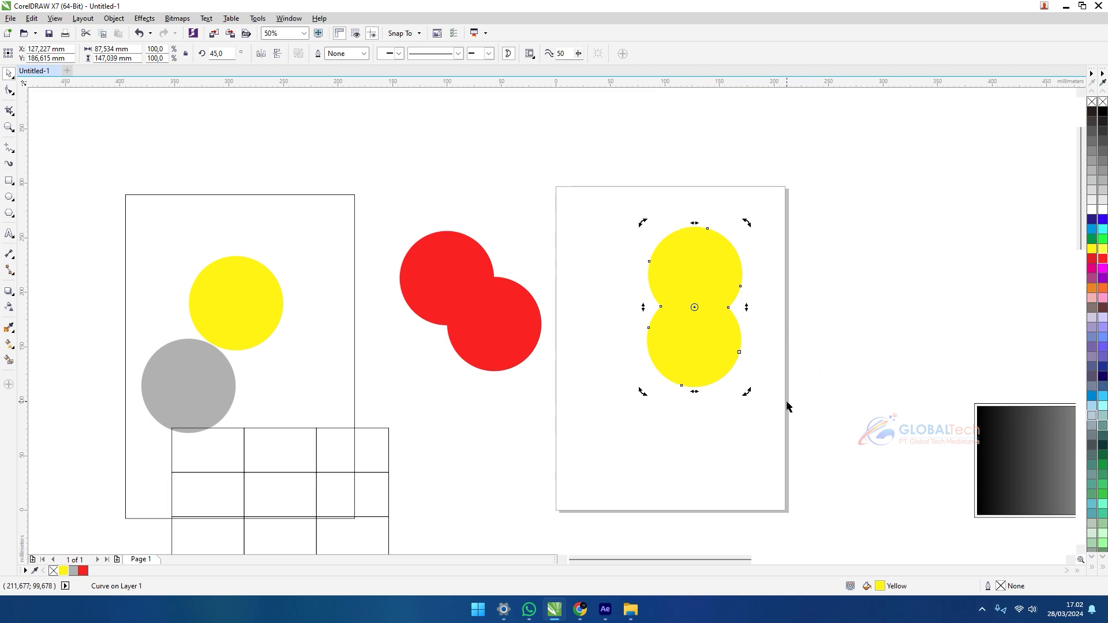
drag(569, 403, 665, 377)
Step: Move the yellow and grey circles from the frame onto the page and the yellow welded shape off to its right
click(386, 233)
click(346, 283)
drag(478, 183, 220, 419)
drag(285, 358, 662, 448)
drag(782, 332, 941, 262)
Step: Place two copies of the yellow circle below it so that three yellow circles overlap beside the grey one
drag(820, 302, 564, 540)
scroll(564, 538, down, 1)
drag(633, 451, 656, 399)
scroll(670, 414, up, 1)
drag(705, 446, 724, 374)
click(729, 374)
right_click(717, 400)
drag(676, 332, 696, 438)
right_click(696, 437)
Step: Move the rectangular frame around the four circles and resize it to about 196 × 214 mm
drag(289, 319, 713, 303)
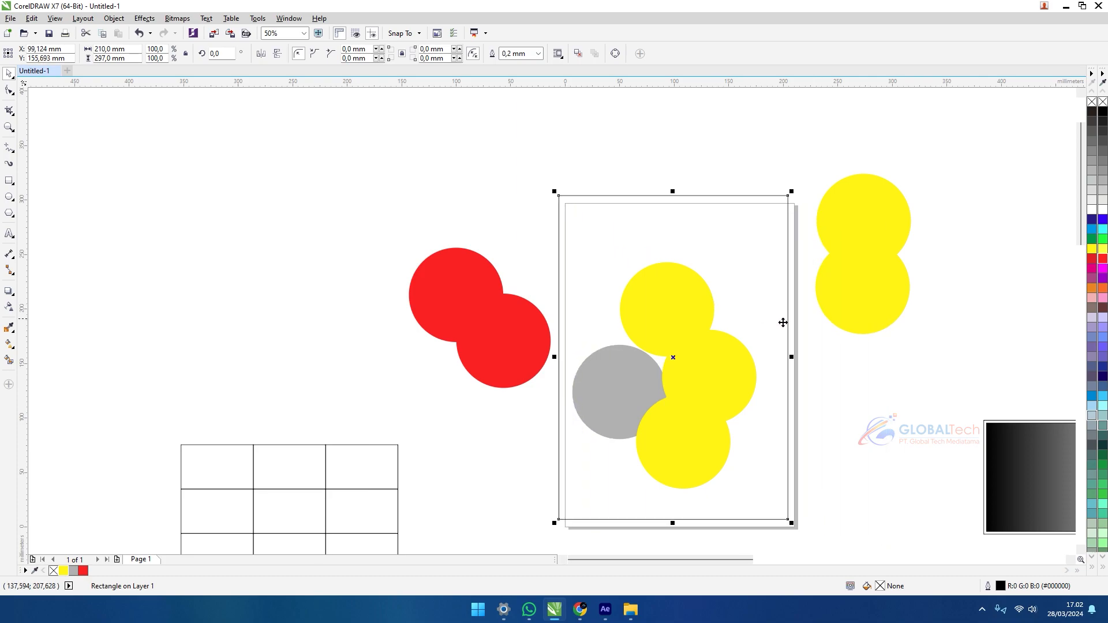
drag(673, 522, 682, 498)
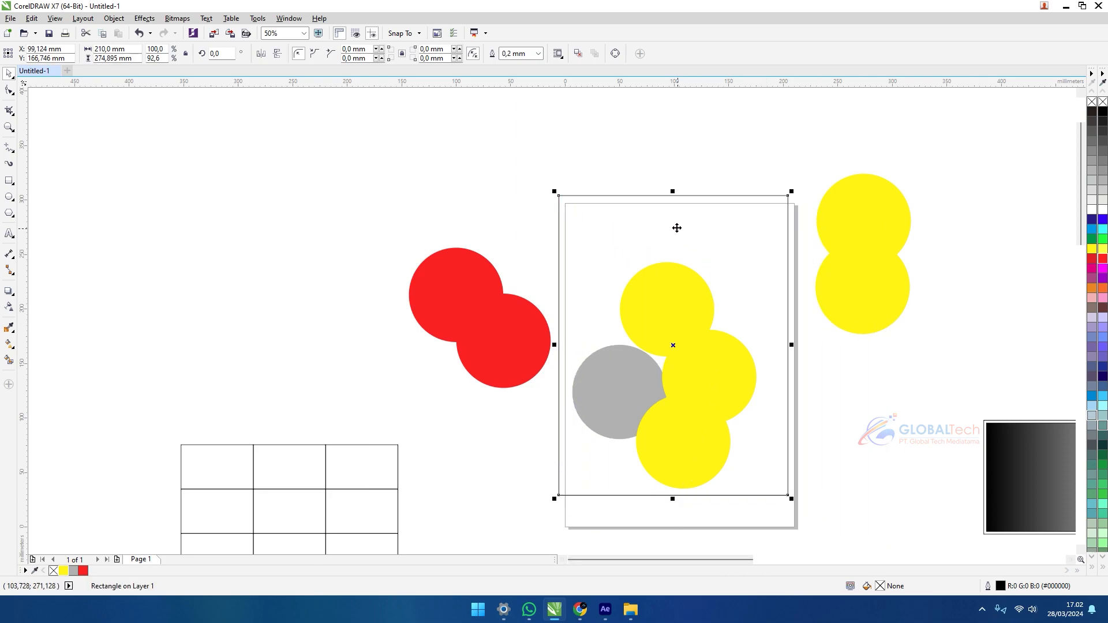
drag(673, 195, 698, 264)
drag(795, 381, 776, 381)
Step: Group the rectangular frame and the four circles inside it
drag(488, 358, 358, 313)
drag(473, 190, 692, 372)
key(ctrl+g)
click(756, 345)
drag(640, 258, 654, 261)
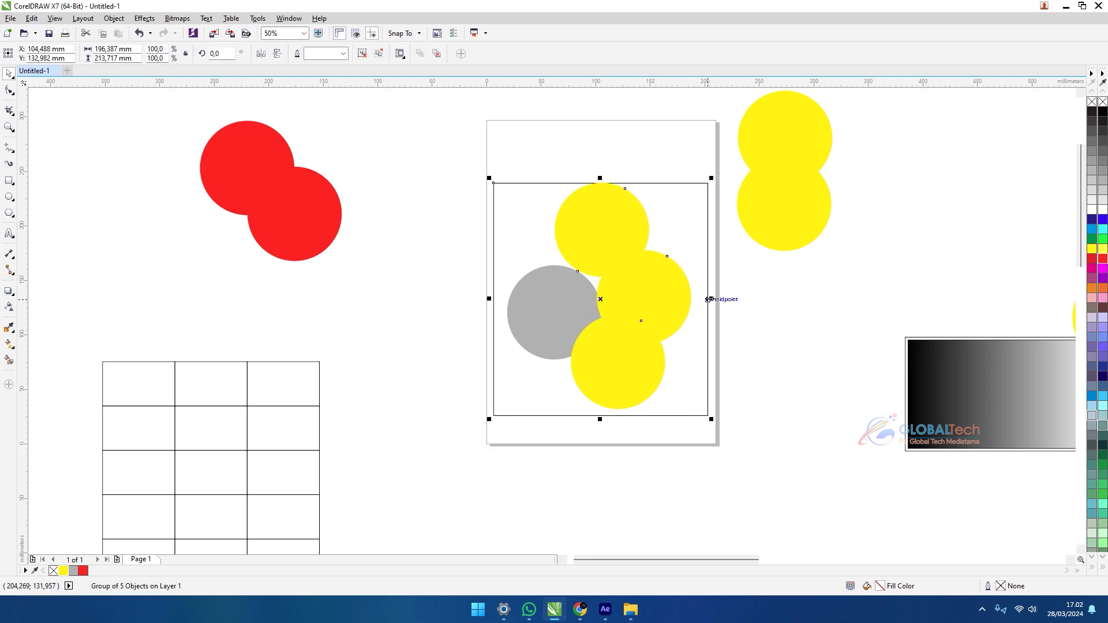
key(Escape)
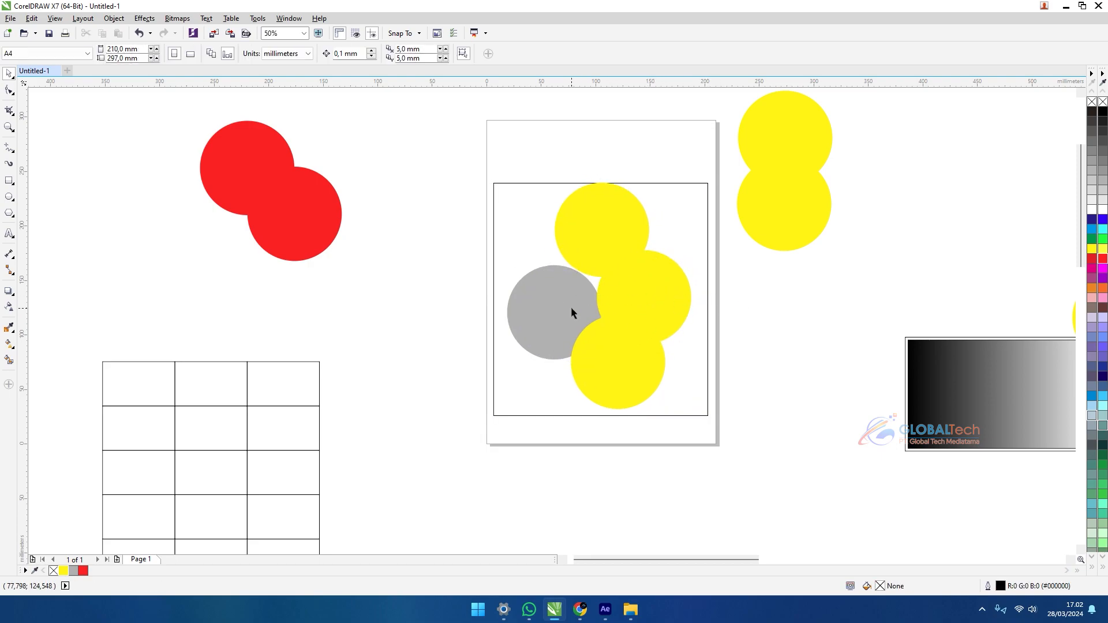
Step: Select only the grey circle within the group and shift it slightly up and to the right without ungrouping
click(571, 310)
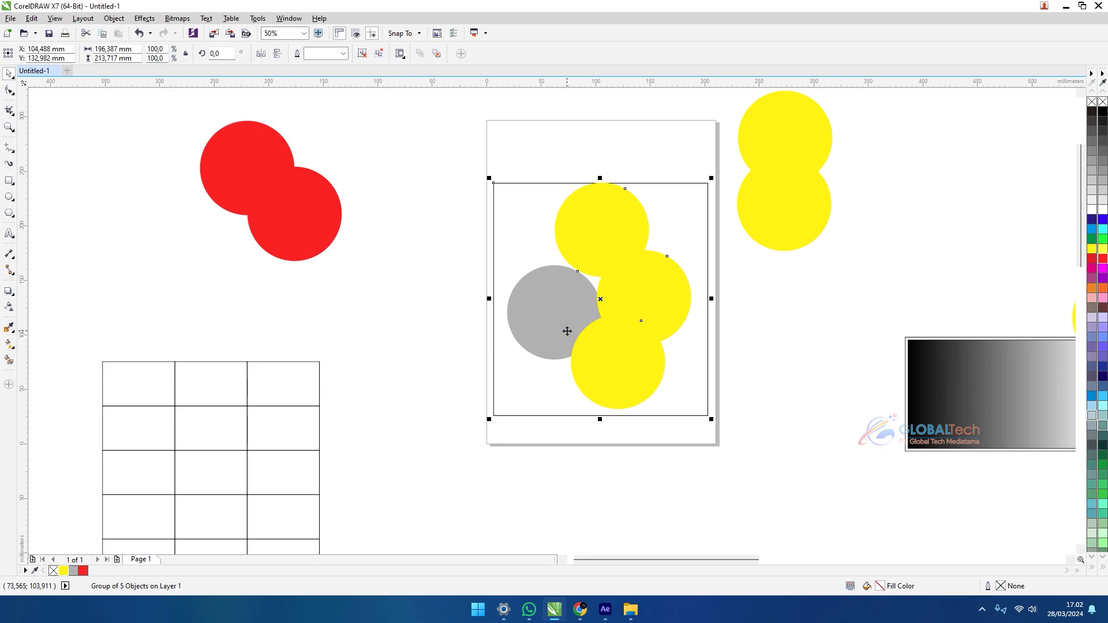
ctrl+click(564, 293)
mouse_move(559, 312)
mouse_down()
mouse_move(542, 267)
mouse_move(571, 303)
mouse_move(560, 333)
mouse_up()
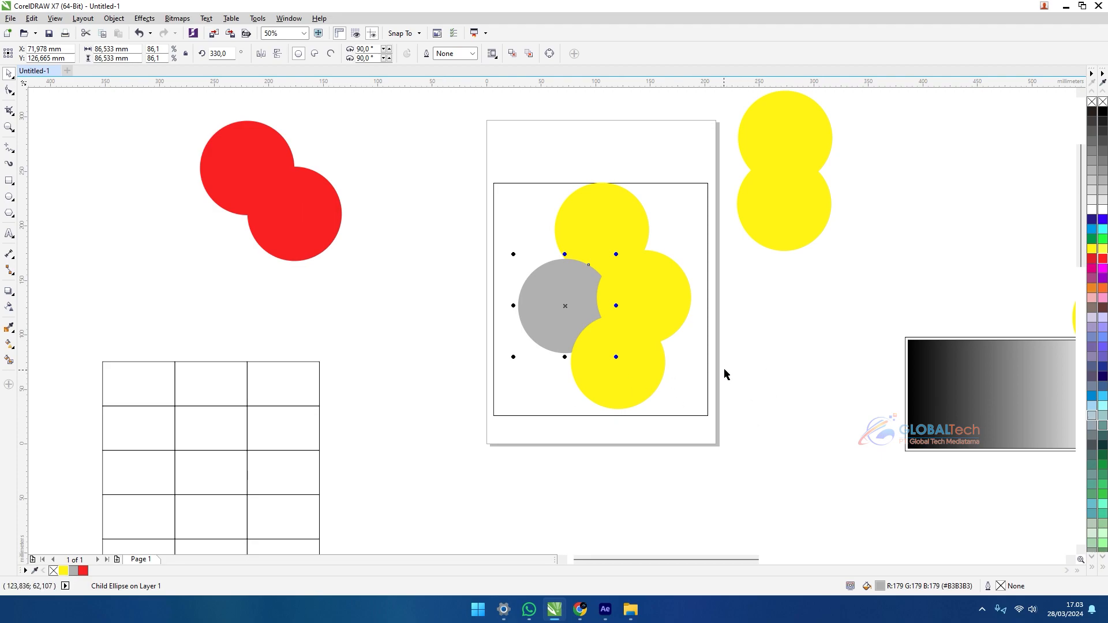
click(786, 327)
Step: Move the framed circle group off the page and back again, placing it just inside the page's upper edge
scroll(549, 325, down, 1)
click(540, 316)
drag(566, 324, 712, 224)
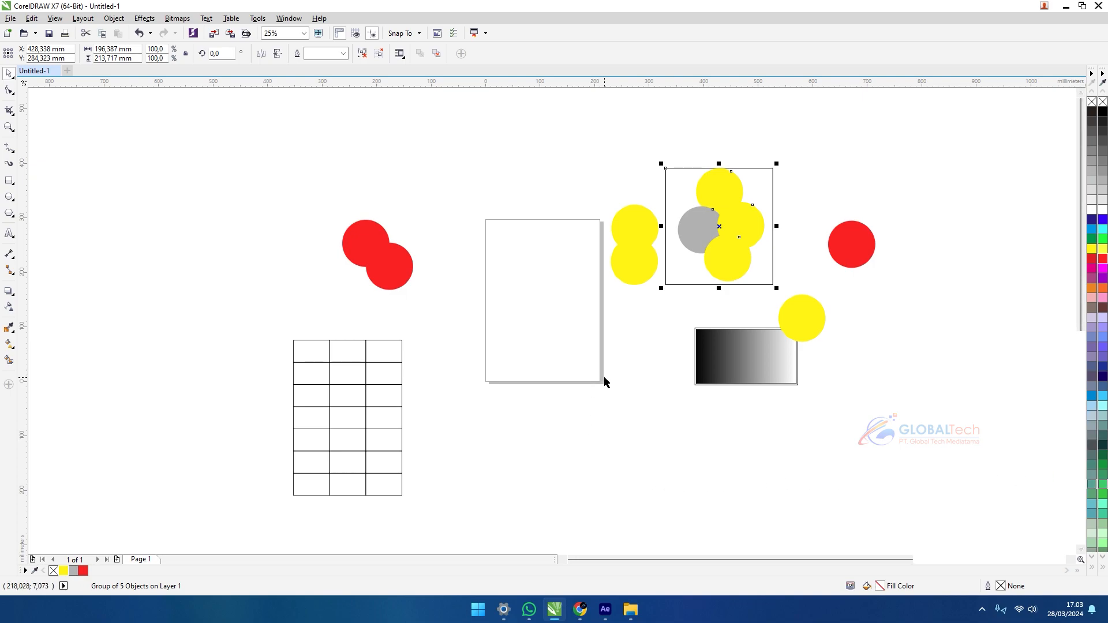
drag(803, 135, 665, 305)
drag(689, 239, 556, 288)
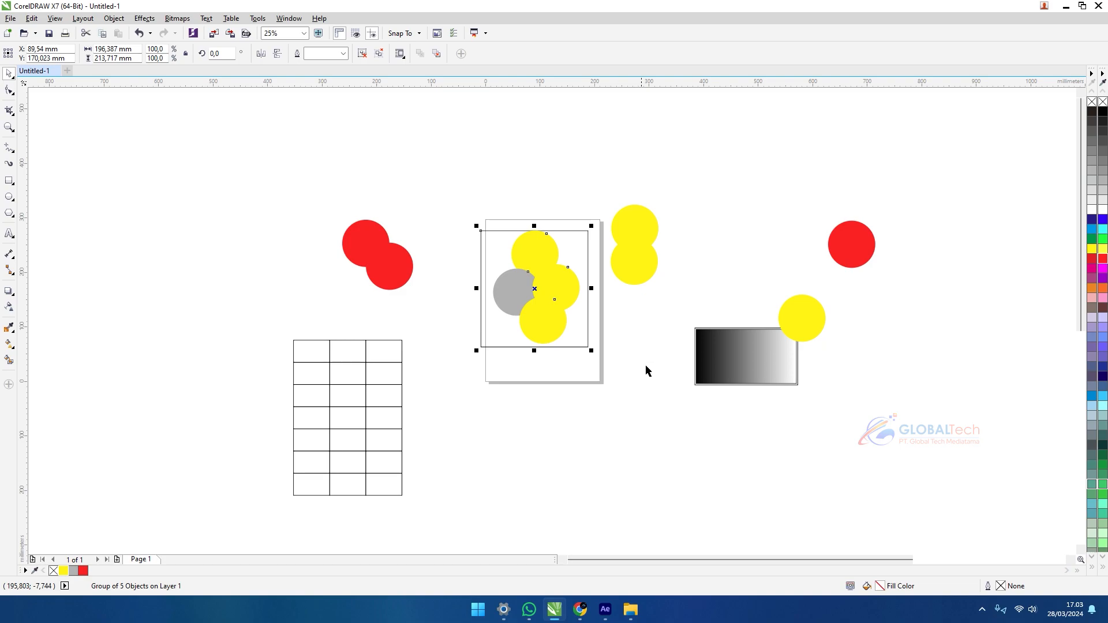
click(668, 354)
click(583, 252)
drag(584, 252, 591, 244)
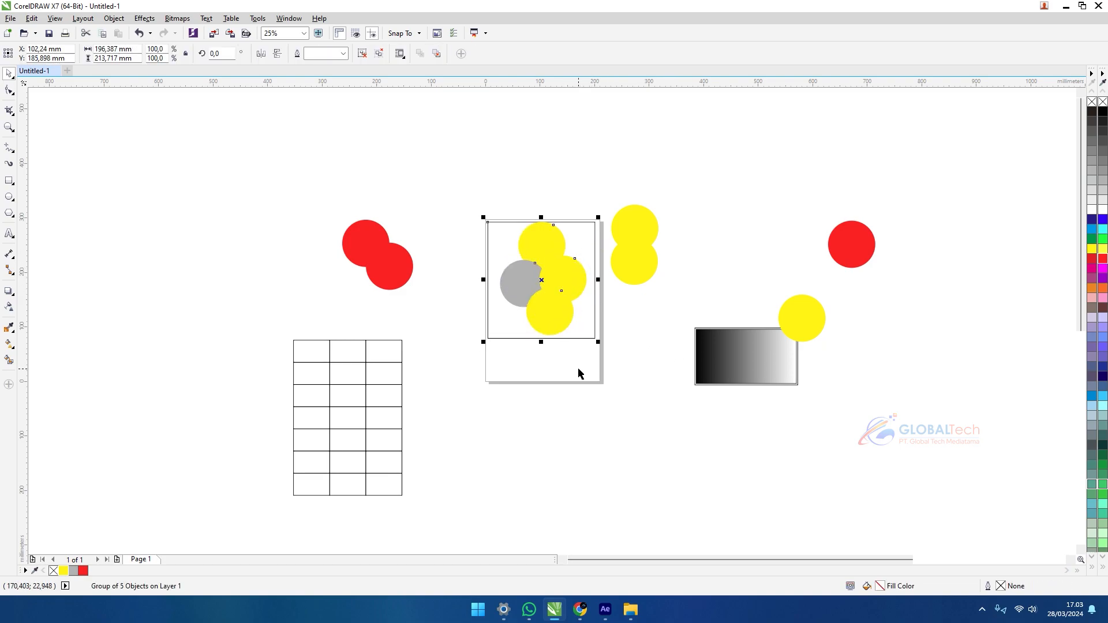
Step: Ungroup the frame and circles and select the circles individually
scroll(620, 397, up, 3)
scroll(726, 296, down, 3)
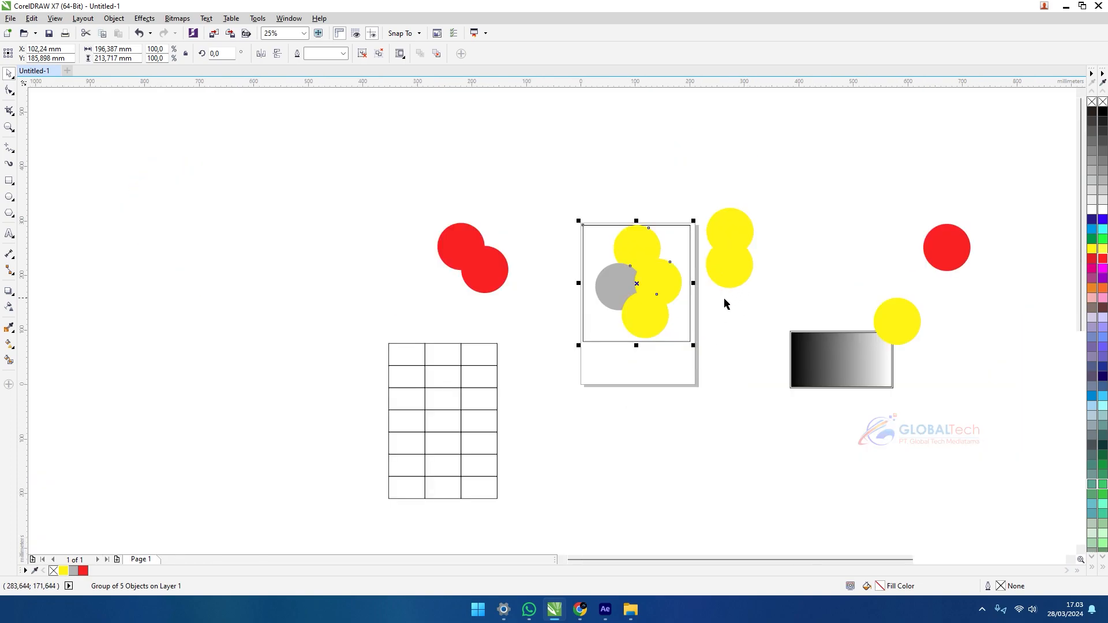
click(713, 278)
click(645, 306)
click(667, 312)
shift+click(632, 260)
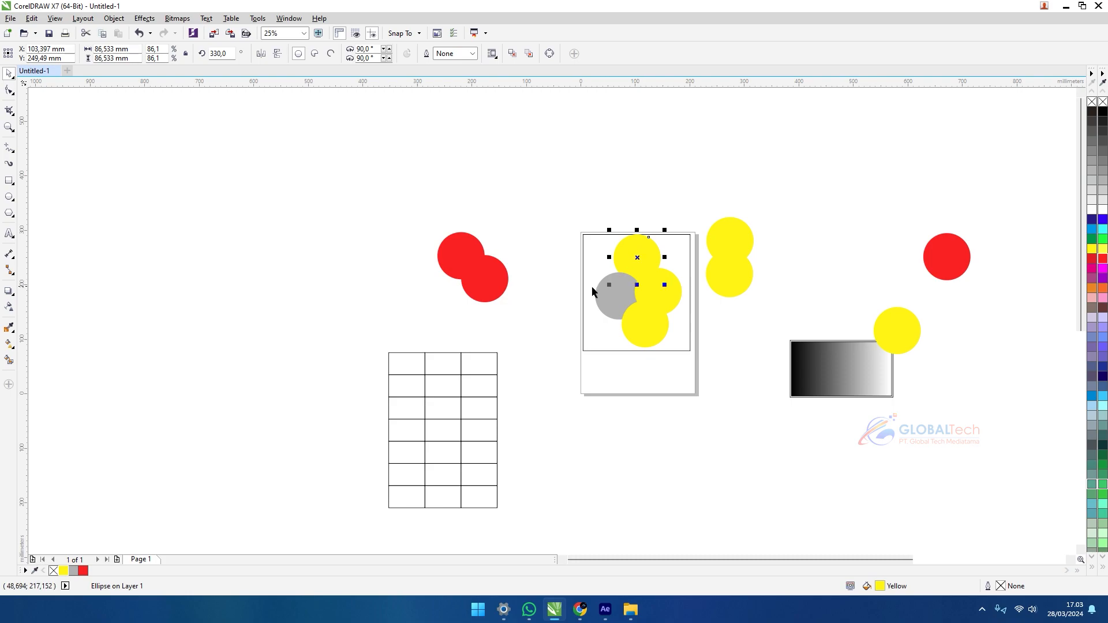
shift+click(600, 289)
shift+click(653, 287)
Step: Make a concentric copy of the right-hand yellow circle about 53 mm wide and fill it with grey (K:40)
click(760, 376)
drag(898, 331, 666, 275)
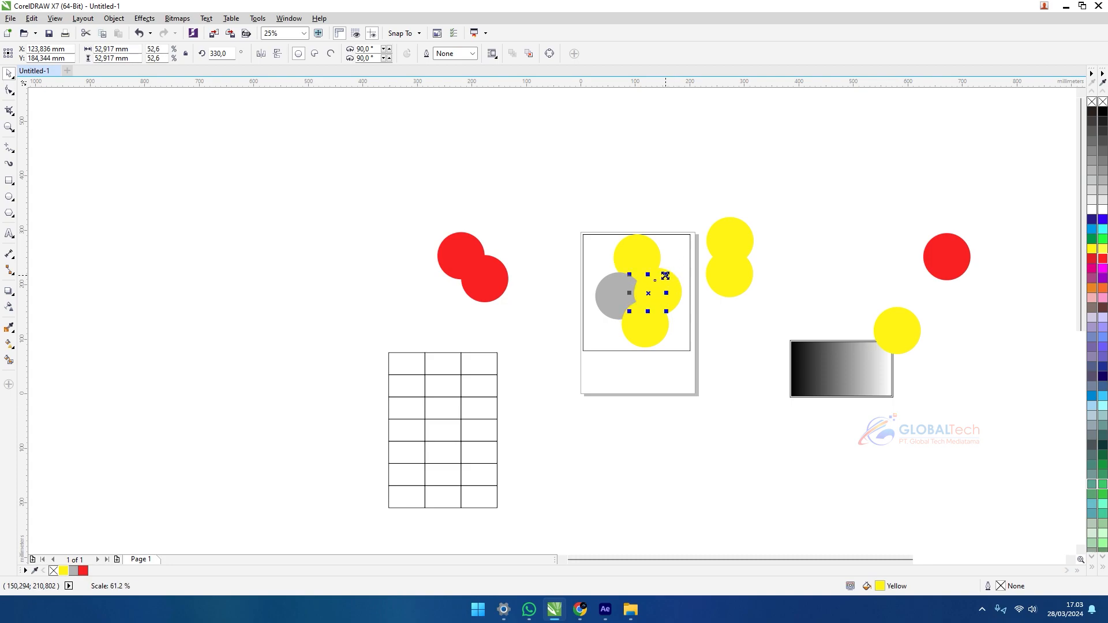
click(1092, 171)
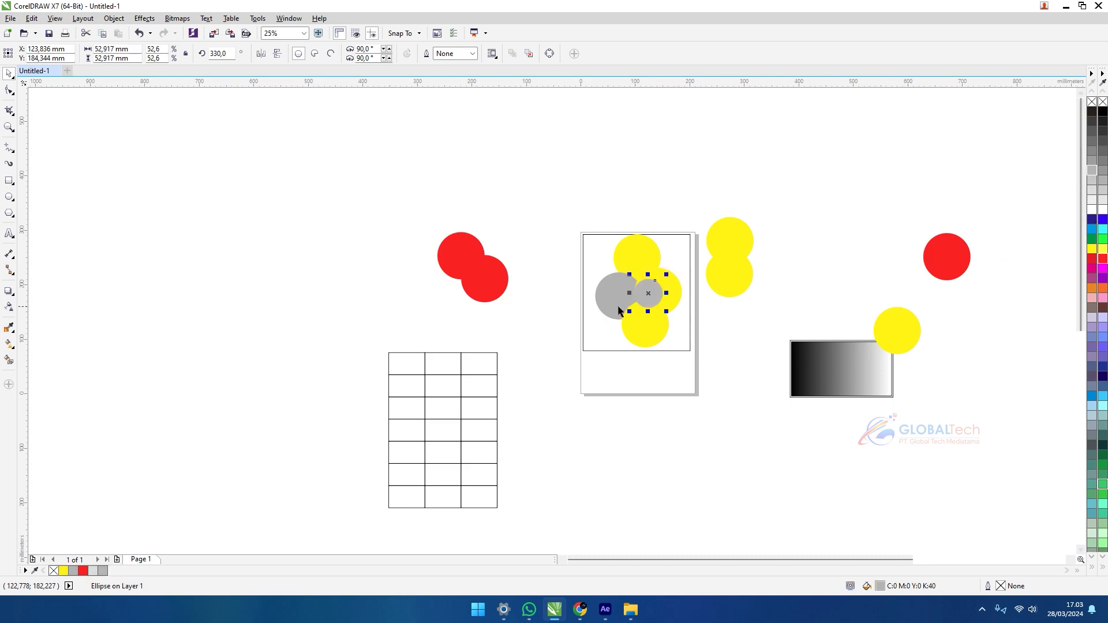
Step: Place two copies of the small grey circle over the upper and lower yellow circles
scroll(619, 307, up, 2)
drag(665, 279, 664, 316)
scroll(725, 369, up, 2)
click(853, 362)
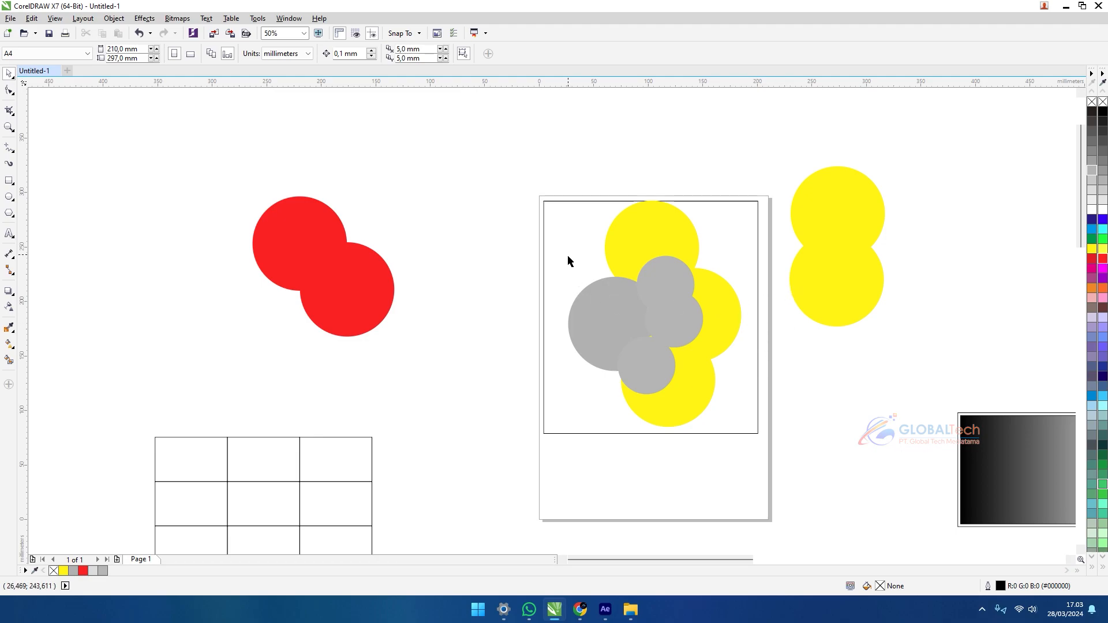
Step: Examine up close how the grey and yellow circles overlap inside the frame
scroll(603, 307, up, 1)
drag(608, 320, 560, 290)
click(553, 272)
scroll(634, 177, down, 1)
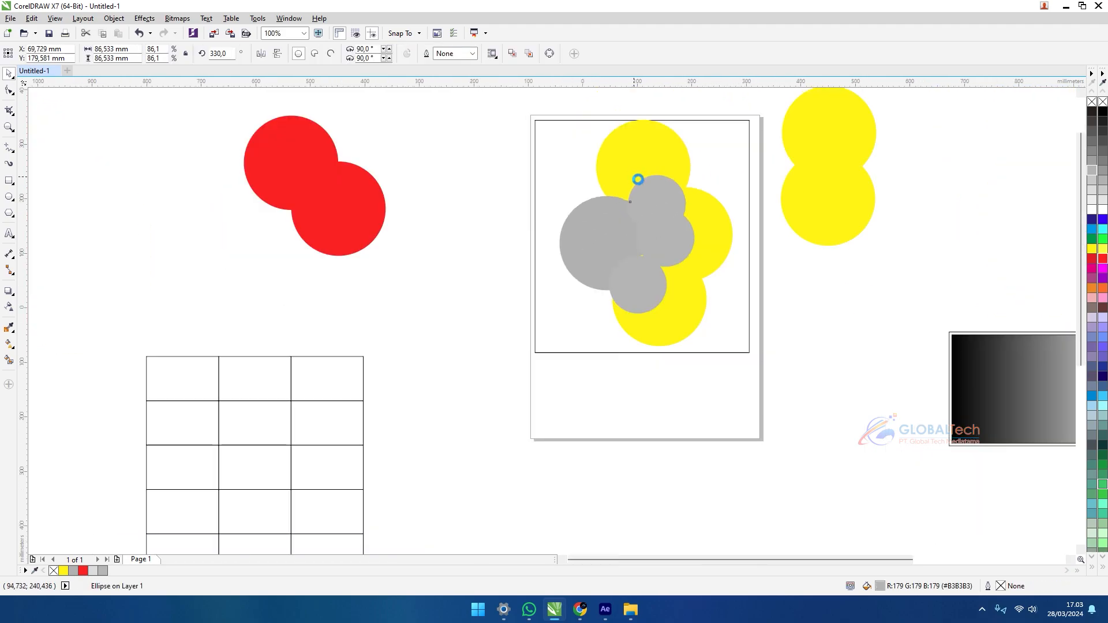
click(719, 274)
scroll(663, 200, up, 1)
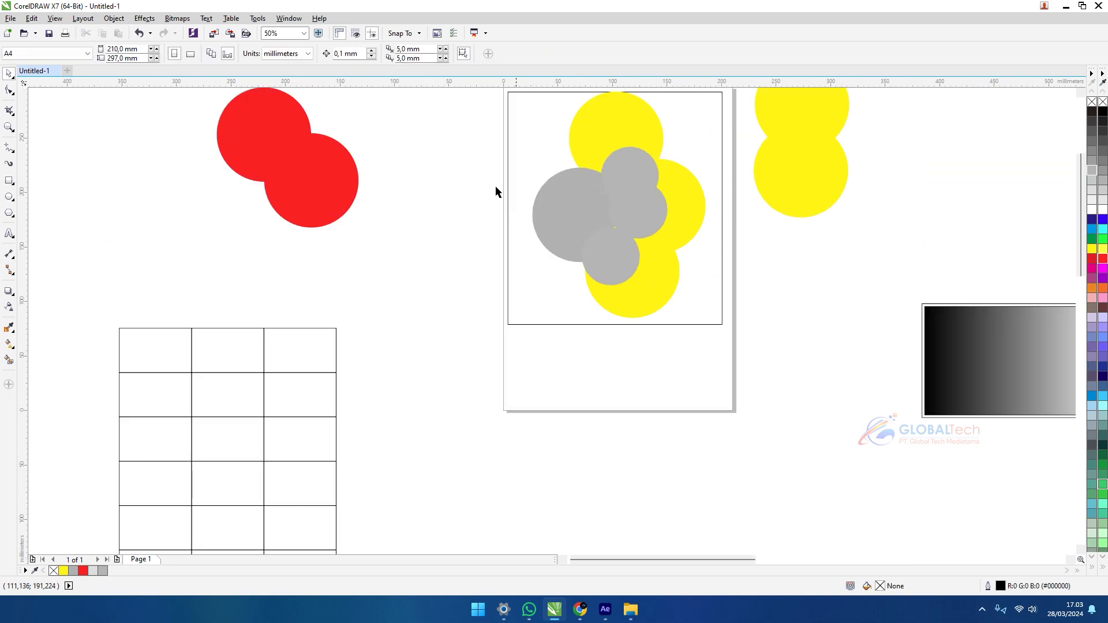
drag(466, 229, 460, 323)
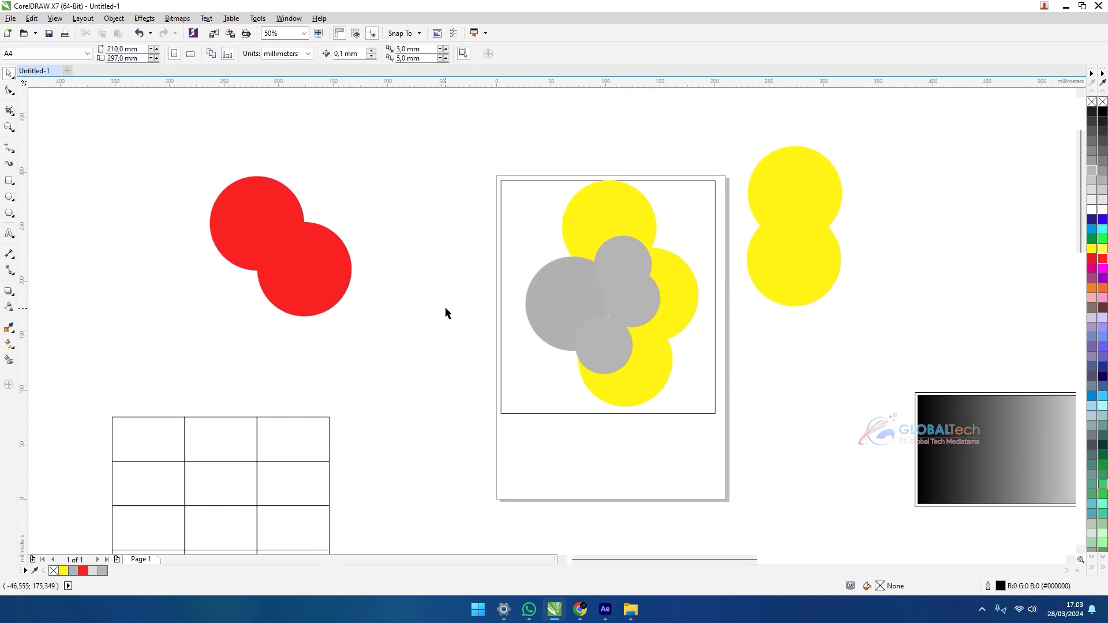
scroll(597, 304, up, 1)
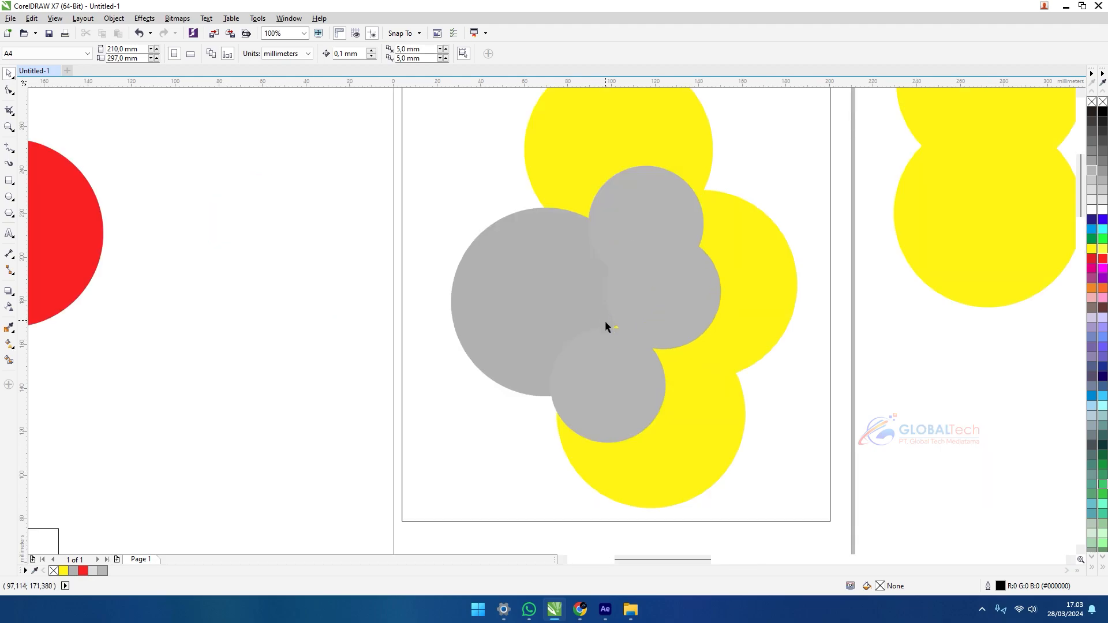
drag(649, 293, 633, 303)
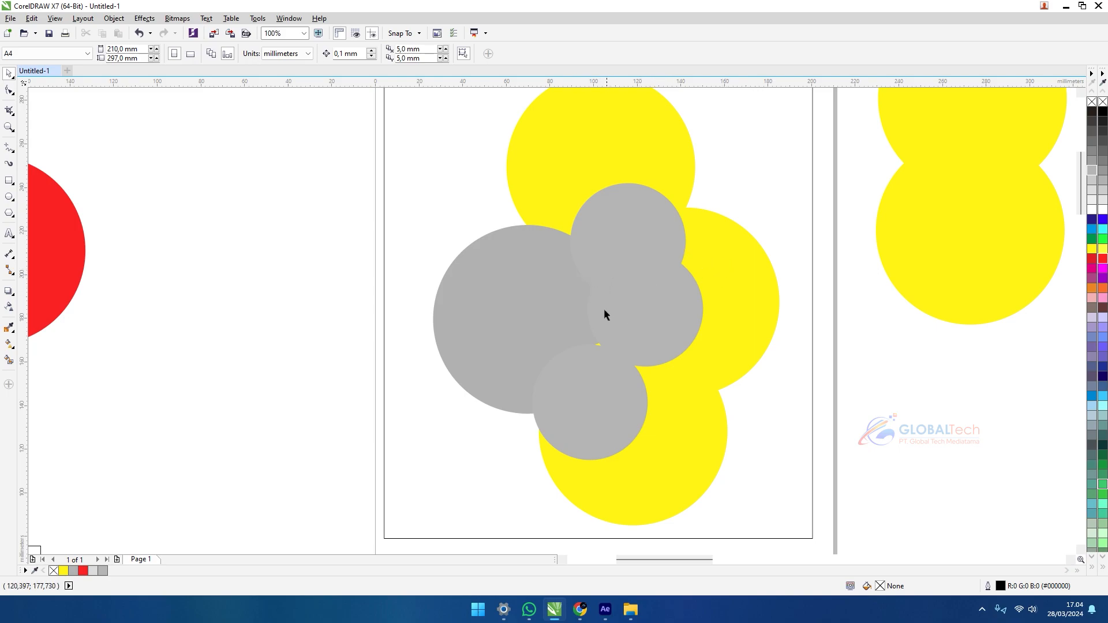
Step: Select the four grey circles together with the right-hand yellow circle and give them a black outline
click(634, 258)
drag(847, 185, 404, 470)
drag(878, 171, 348, 475)
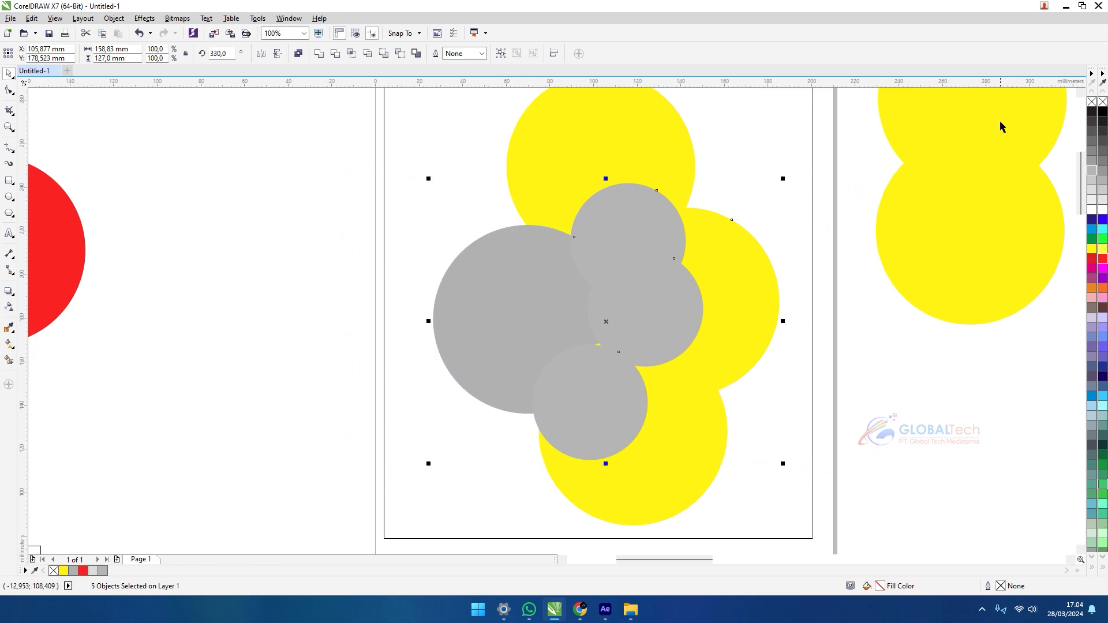
right_click(1091, 112)
click(823, 342)
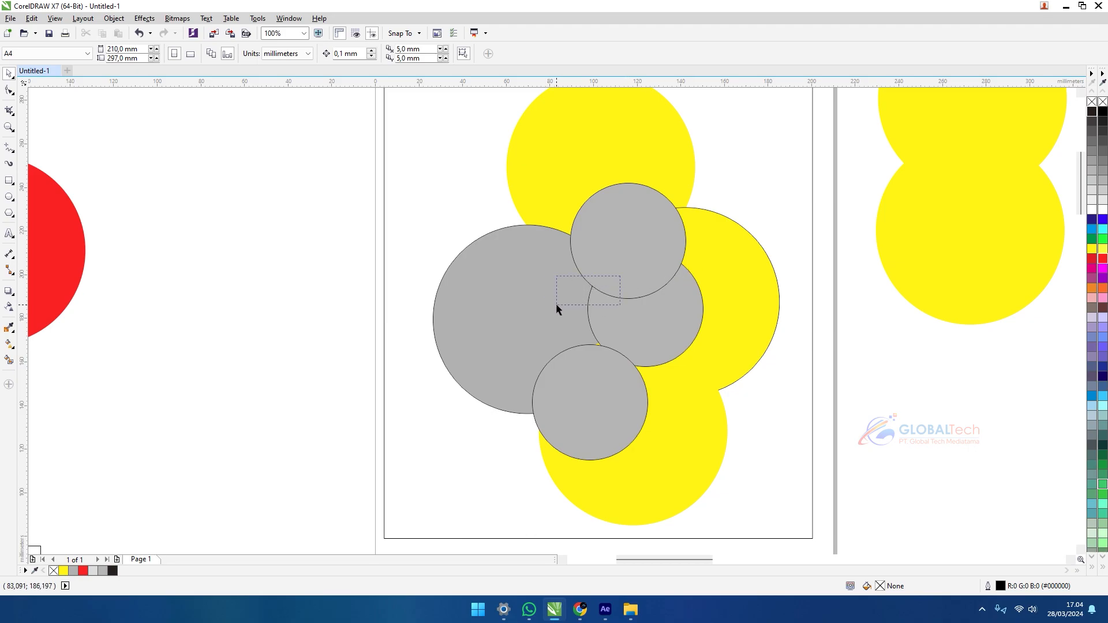
Step: Try moving the frame, the large grey circle, the right yellow circle and two small grey circles down together, and undo the move
drag(556, 304, 555, 304)
scroll(597, 300, down, 3)
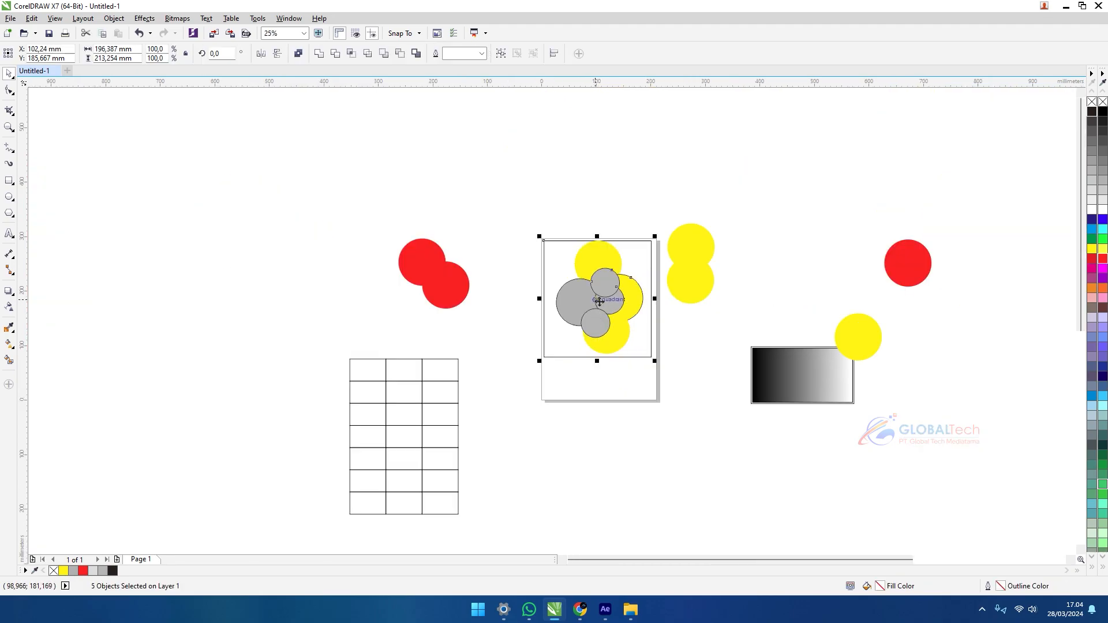
scroll(639, 310, up, 2)
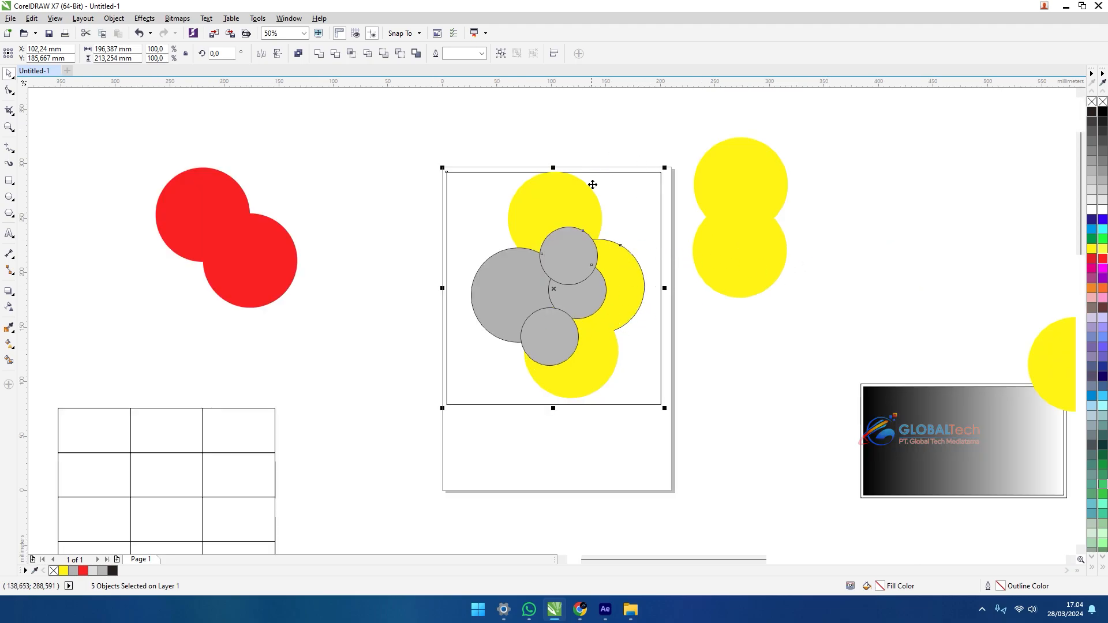
scroll(613, 197, down, 2)
drag(626, 192, 615, 325)
click(678, 365)
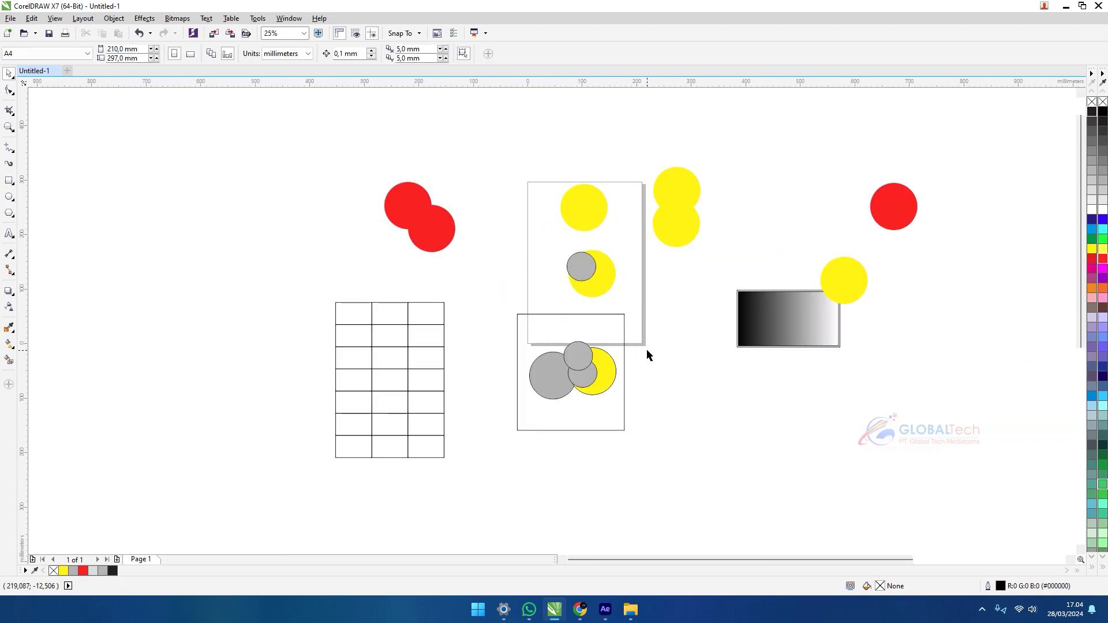
key(ctrl+z)
Step: Move the frame rectangle off the circles to beyond the page's lower-right corner, centred at about X 303 mm, Y -69 mm
scroll(622, 267, up, 2)
drag(624, 314, 850, 574)
scroll(584, 208, up, 2)
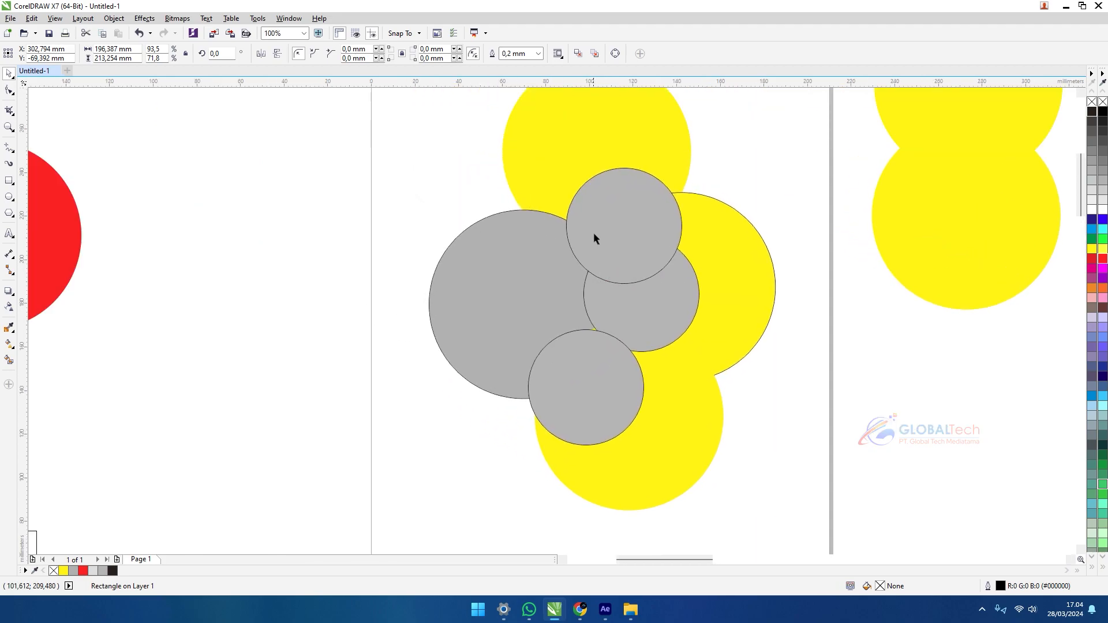
Step: Try moving the upper yellow circle and the large grey circle away together, undo the moves and clear the selection
click(555, 202)
shift+click(544, 235)
drag(553, 211, 377, 279)
key(ctrl+z)
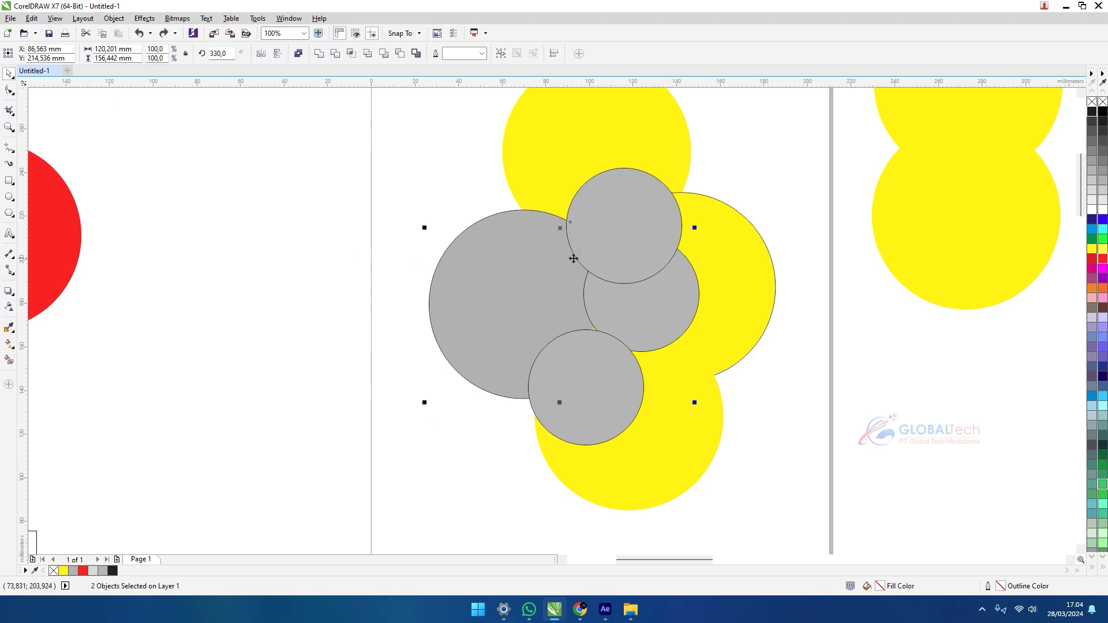
click(803, 357)
drag(812, 284, 894, 439)
key(ctrl+z)
click(763, 381)
scroll(757, 399, down, 4)
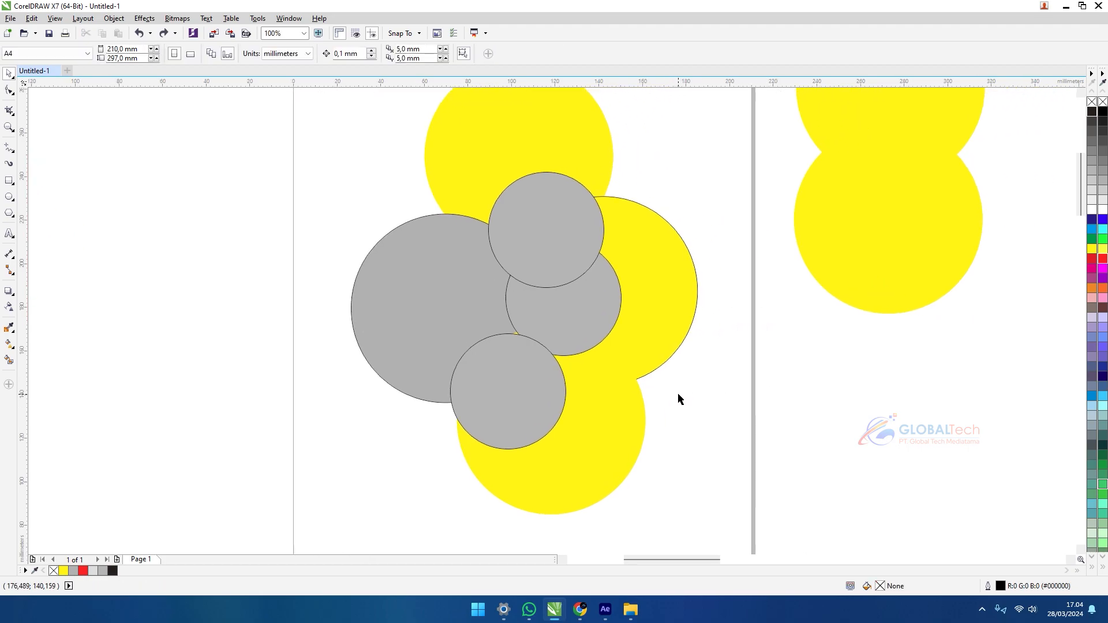
Step: Reposition the upper yellow circle slightly further left, still tucked behind the grey circles
click(618, 216)
drag(690, 141, 510, 144)
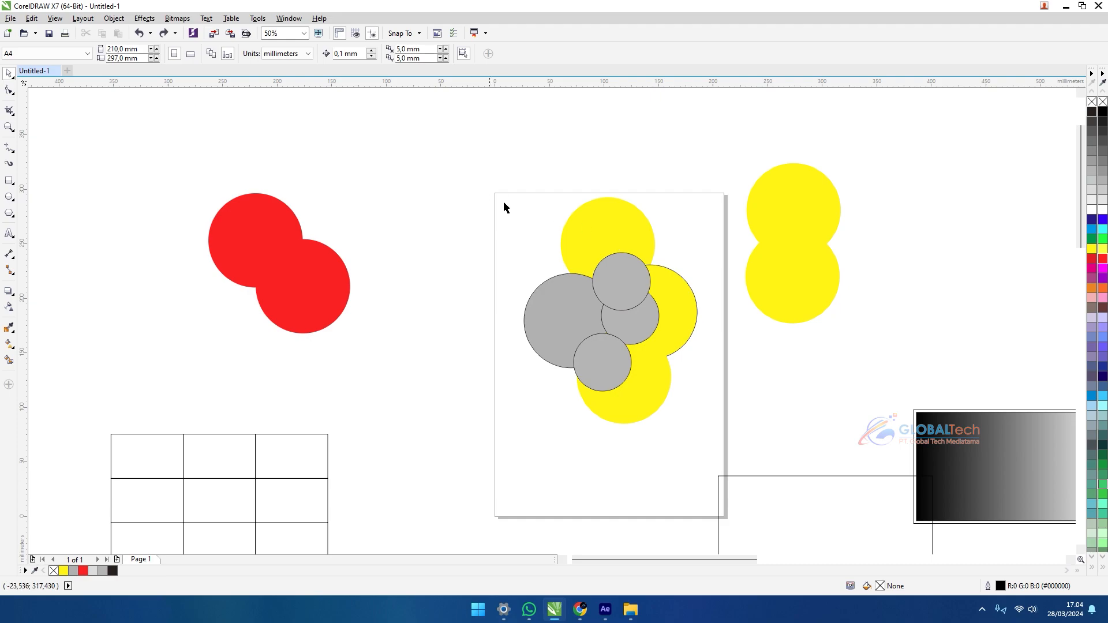
drag(576, 240, 572, 207)
drag(534, 146, 663, 252)
drag(576, 204, 523, 201)
drag(419, 125, 604, 284)
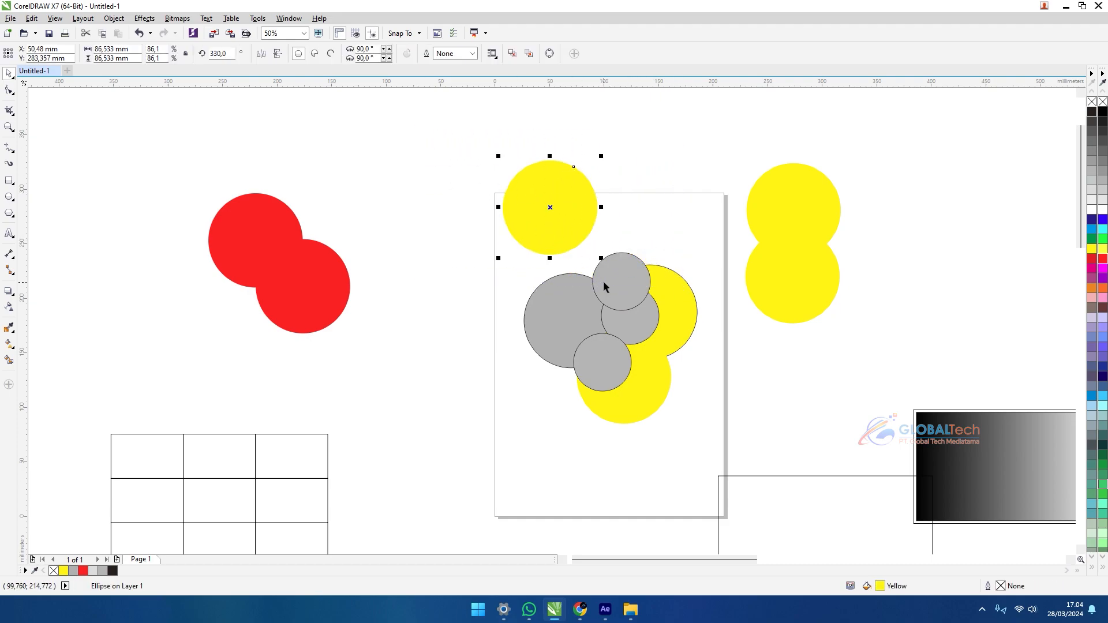
drag(574, 218, 615, 263)
Step: Try moving the upper yellow circle and two small grey circles upward as one selection, and undo the move
drag(426, 163, 676, 360)
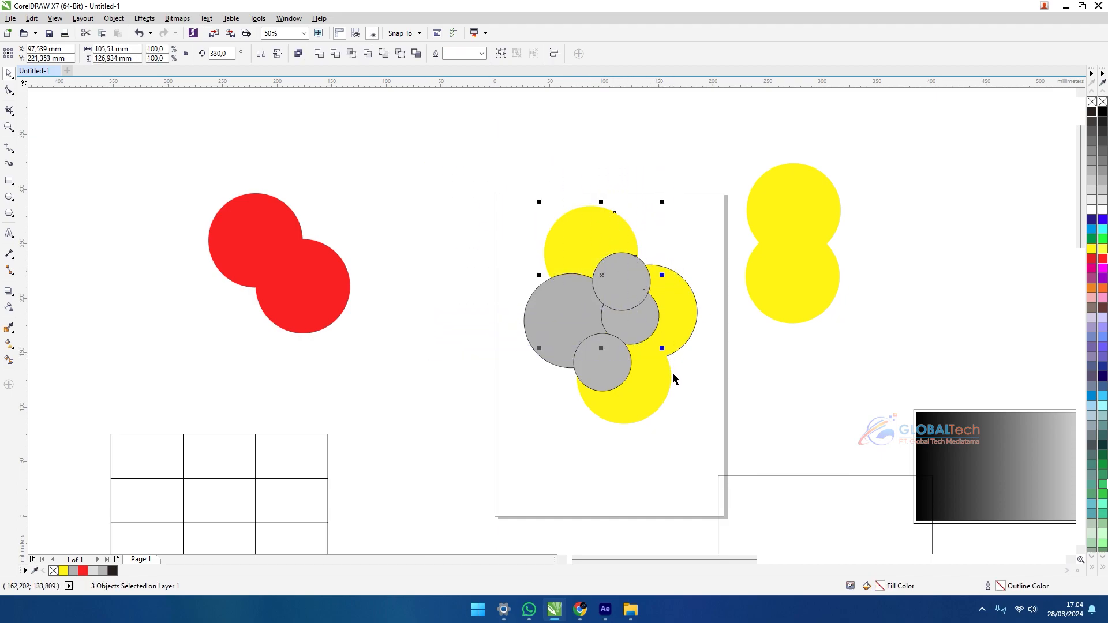
drag(635, 308, 629, 284)
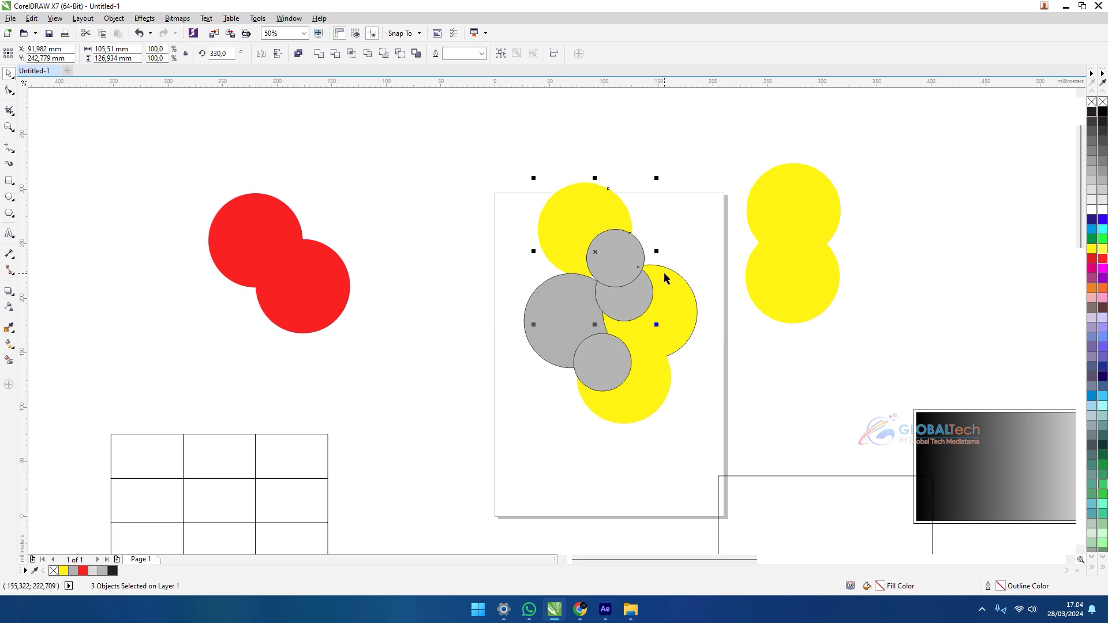
key(ctrl+z)
click(730, 383)
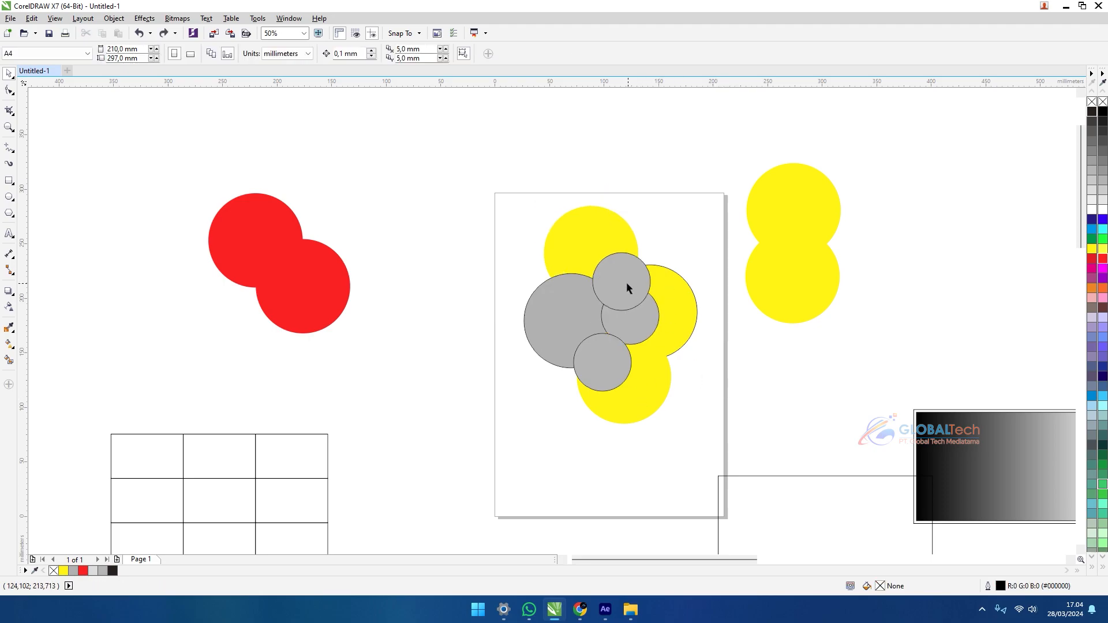
Step: Try moving every circle touched by a selection area over the centre of the cluster, and undo the move
scroll(628, 287, up, 2)
drag(636, 288, 735, 416)
scroll(572, 324, down, 2)
key(ctrl+z)
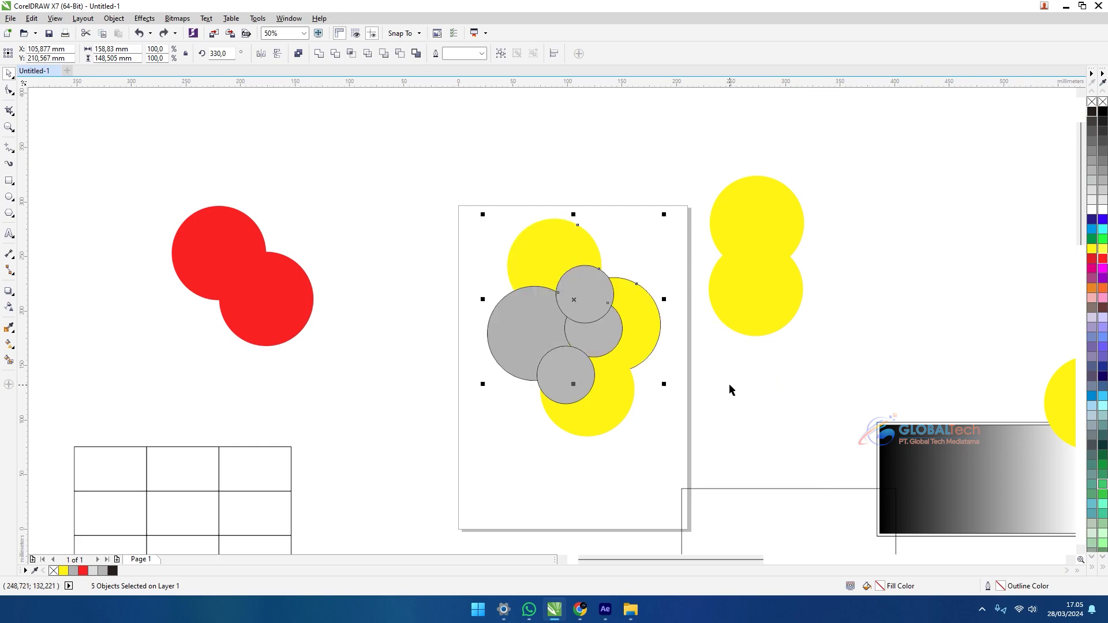
Step: Try moving the five circles touched by a selection area to the left of the page, and undo the move
drag(672, 234, 541, 335)
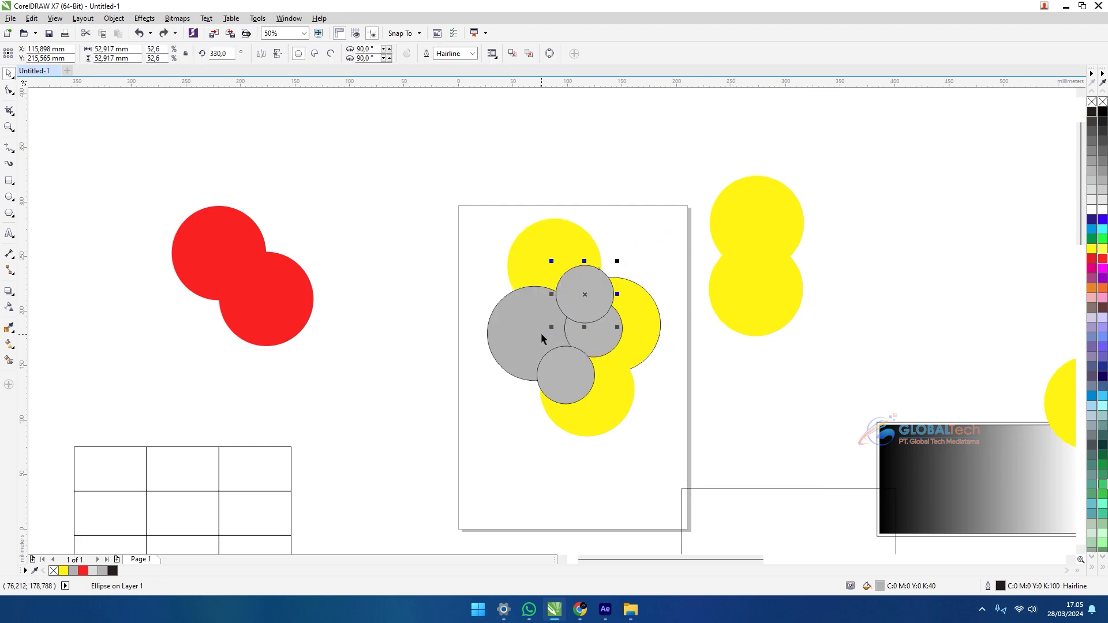
click(594, 217)
scroll(600, 271, up, 2)
drag(727, 218, 491, 327)
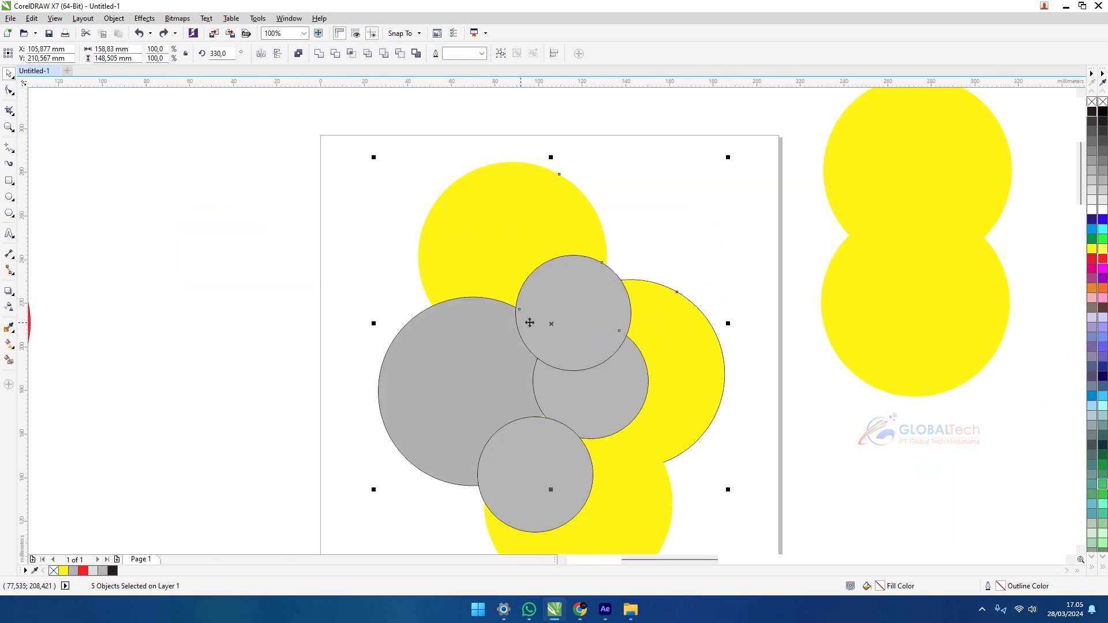
scroll(521, 324, down, 2)
drag(678, 322, 509, 283)
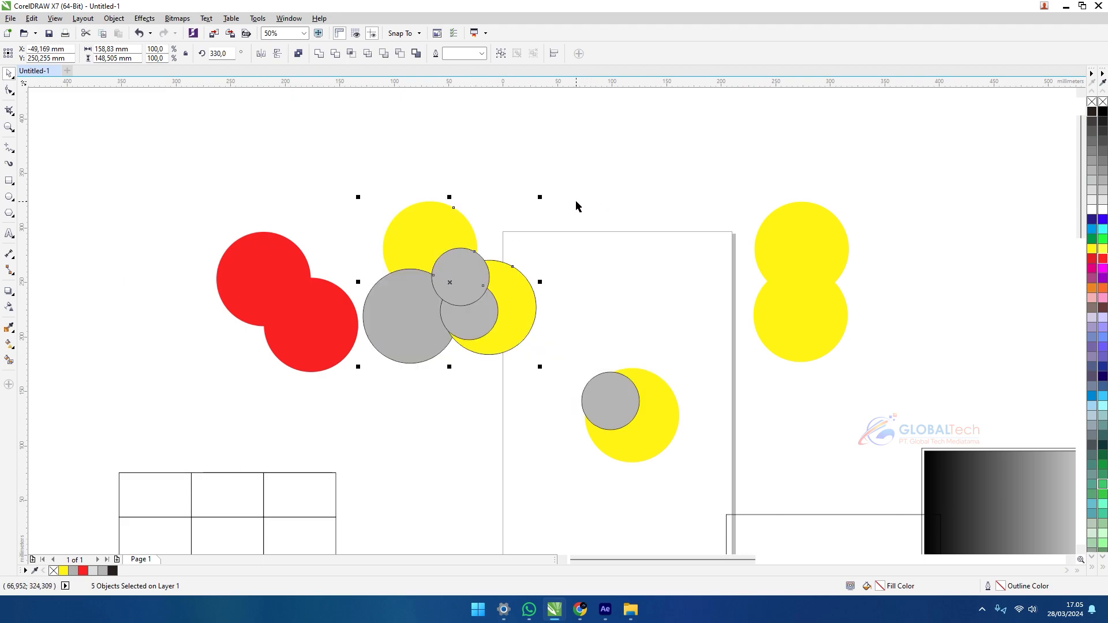
key(ctrl+z)
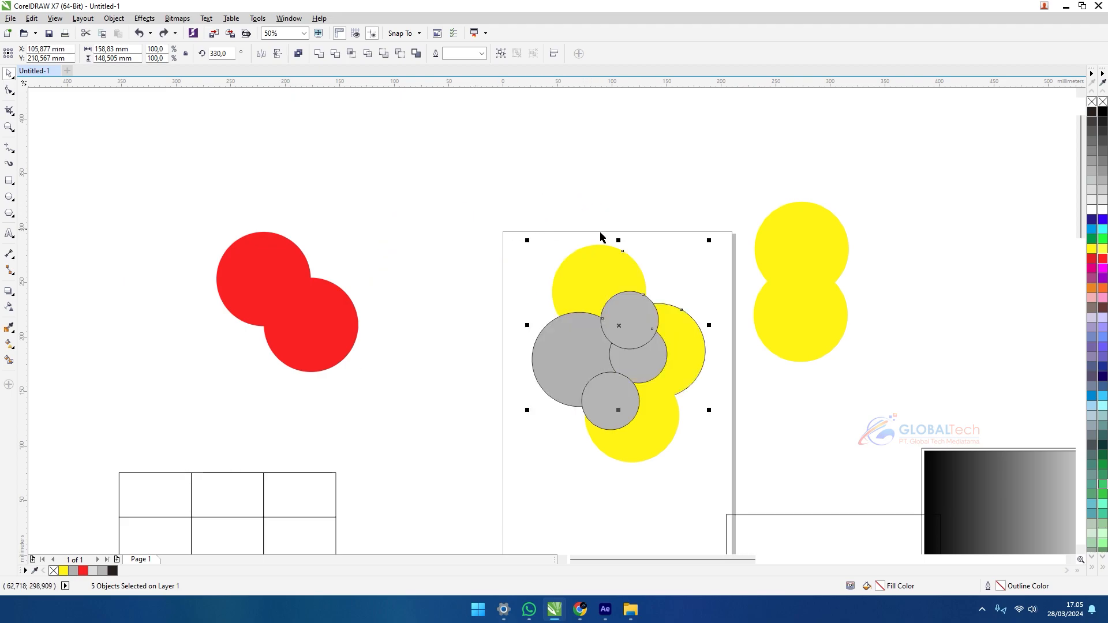
Step: Examine the overlapping circles at several zoom levels, from close up to the whole drawing, and clear the selection
scroll(604, 375, down, 2)
scroll(588, 363, up, 2)
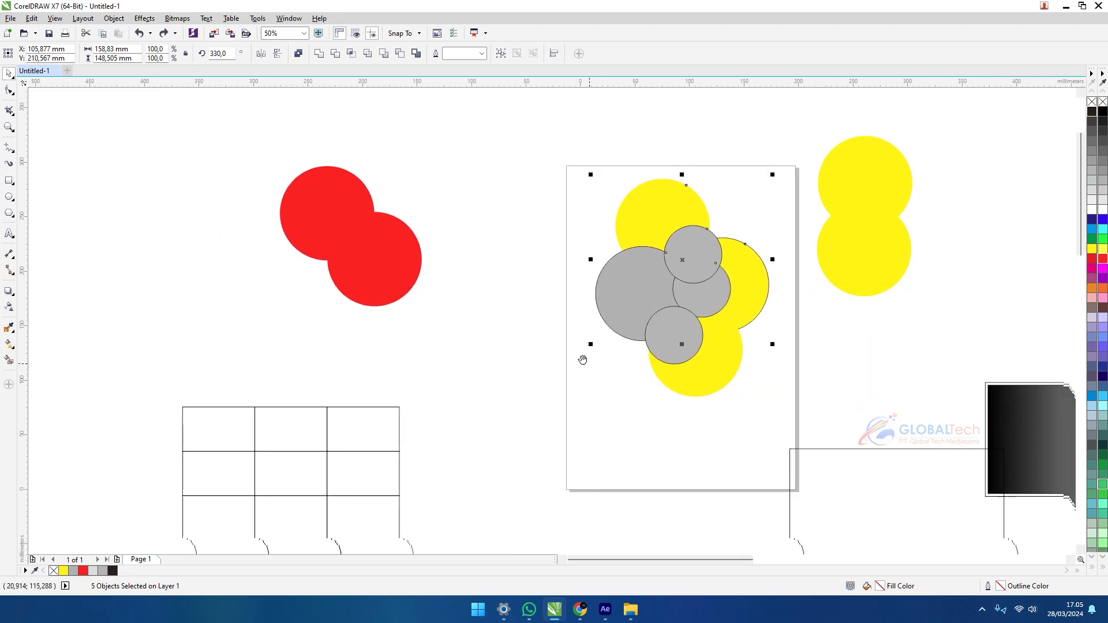
scroll(557, 366, down, 2)
scroll(533, 361, up, 2)
drag(591, 313, 540, 373)
drag(689, 408, 694, 338)
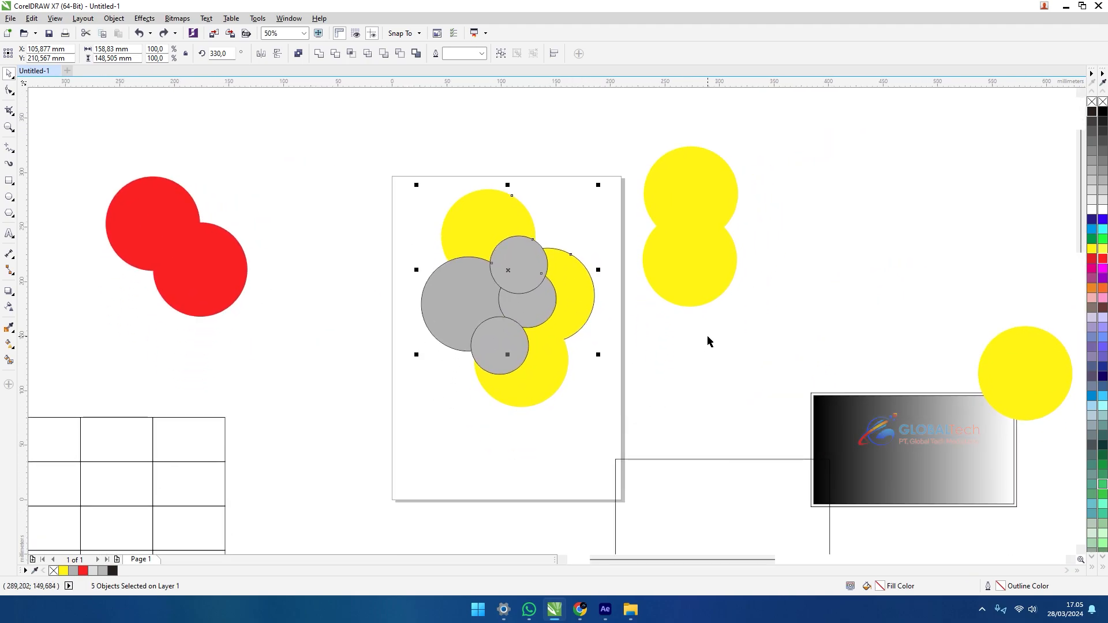
drag(443, 319, 541, 352)
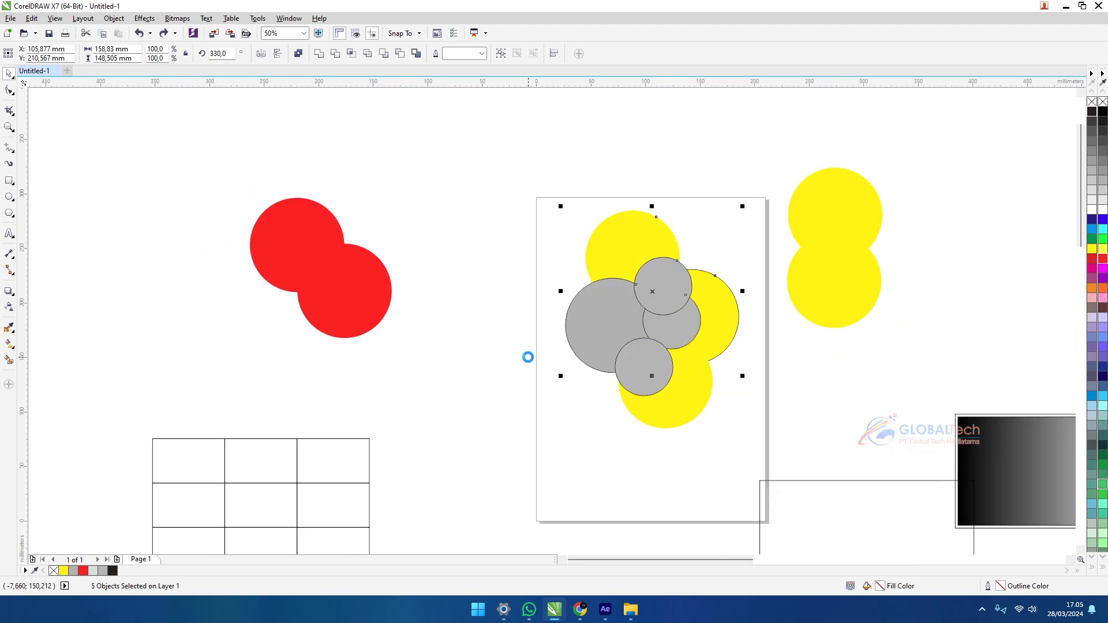
scroll(530, 366, down, 4)
scroll(598, 317, up, 8)
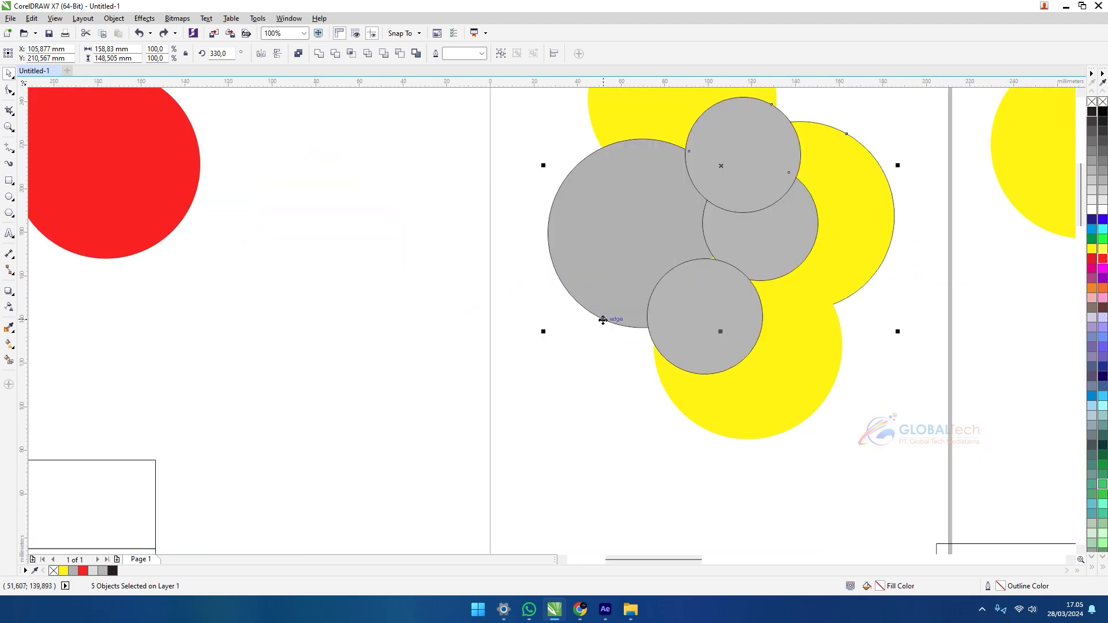
scroll(564, 370, down, 8)
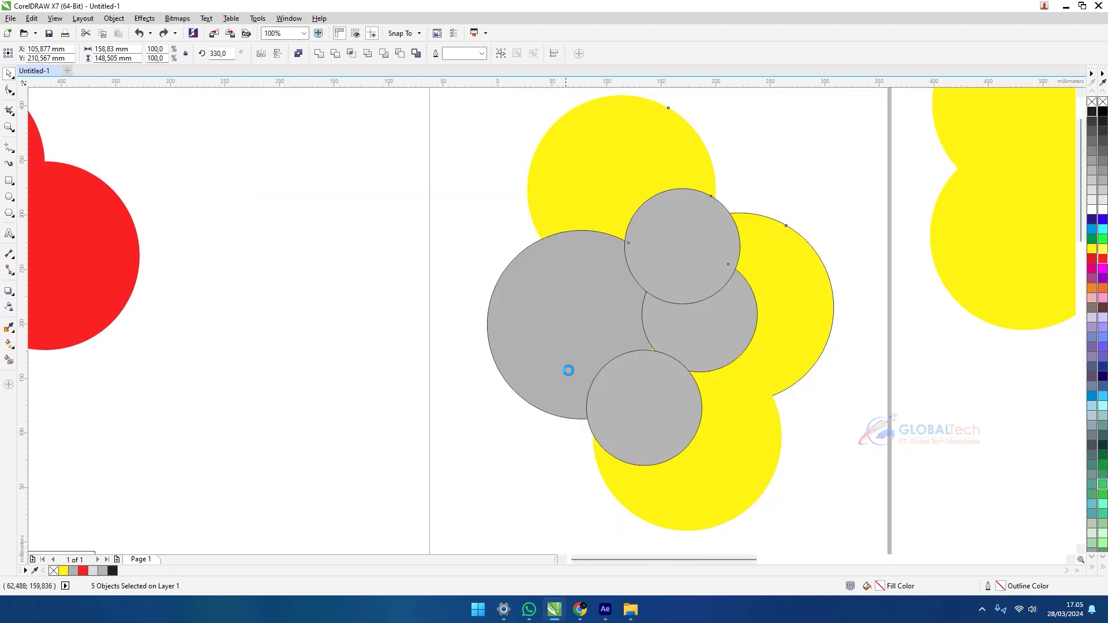
scroll(570, 371, up, 5)
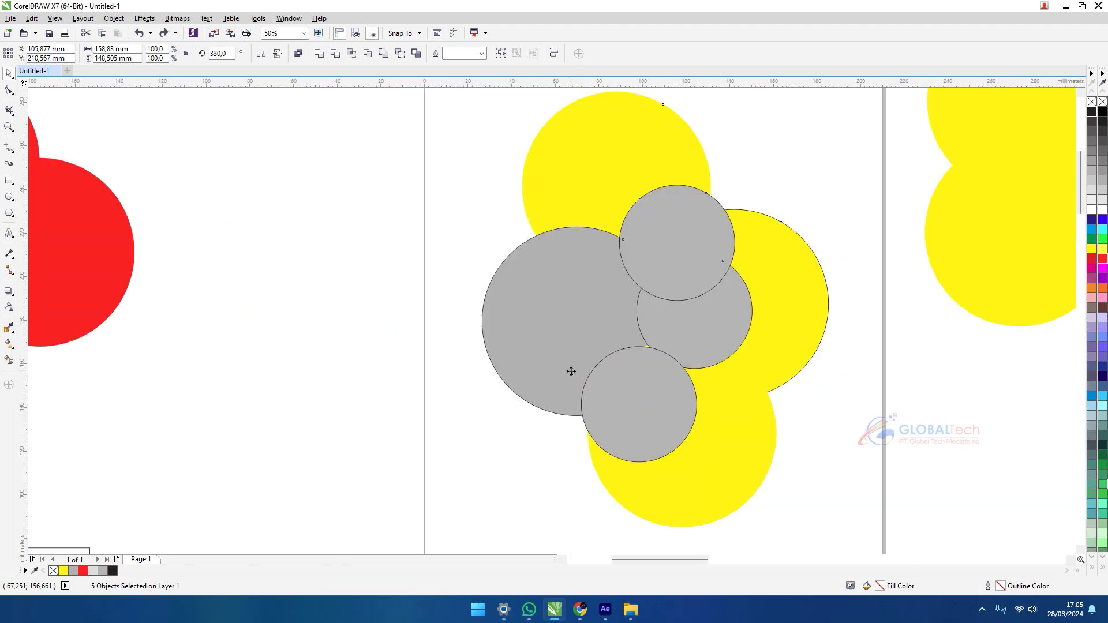
scroll(571, 372, up, 3)
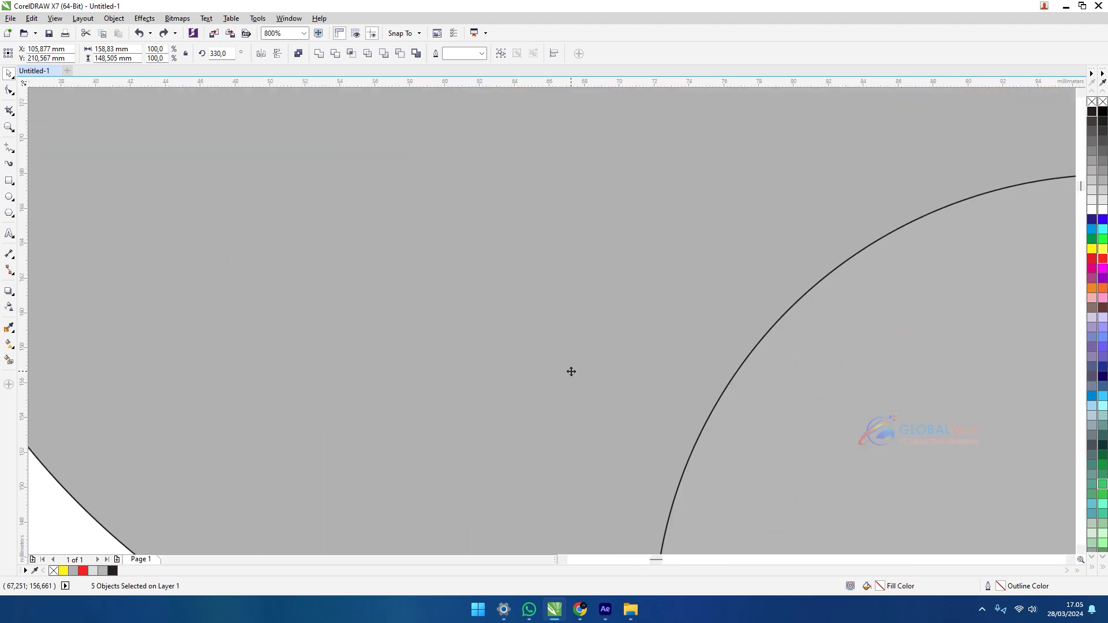
scroll(571, 371, down, 8)
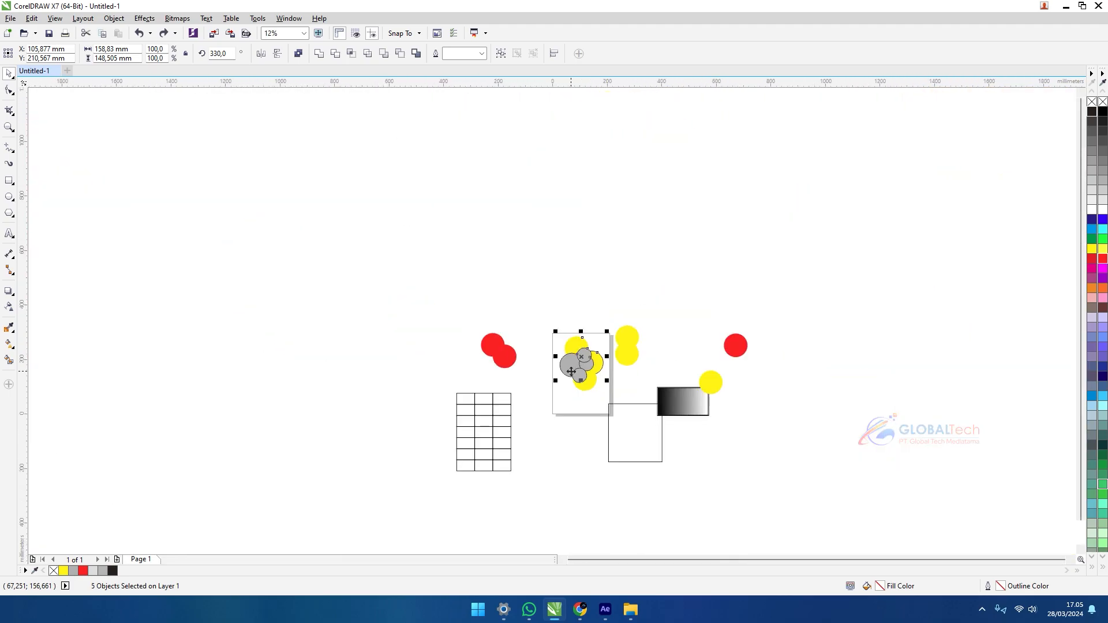
scroll(572, 370, up, 6)
scroll(572, 368, down, 2)
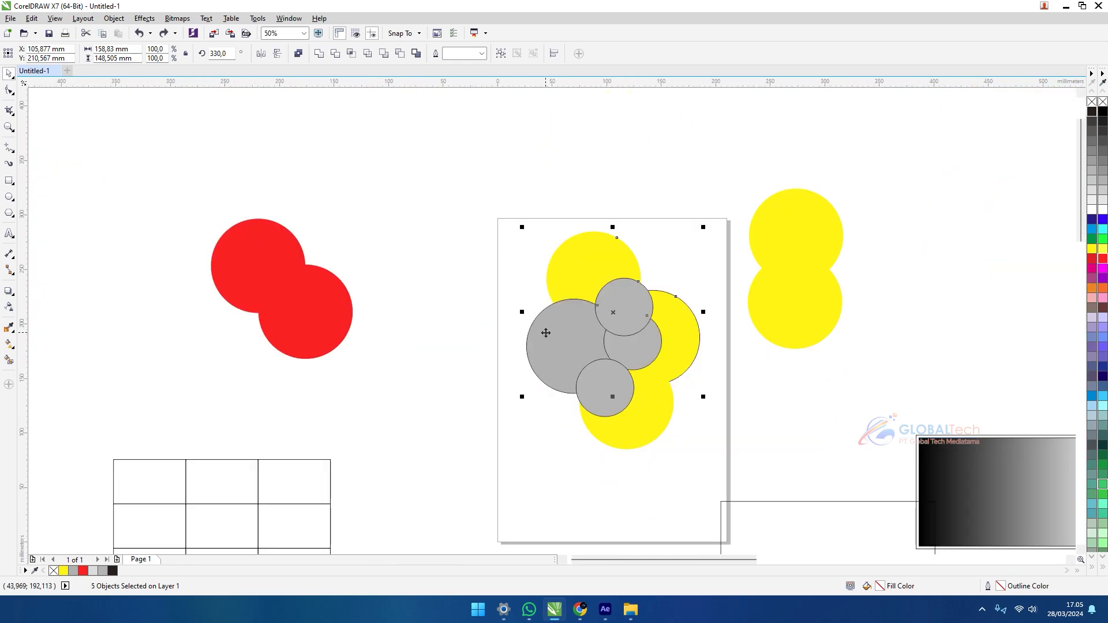
mouse_move(516, 354)
mouse_down()
mouse_move(497, 331)
mouse_move(546, 315)
mouse_move(495, 312)
mouse_move(525, 309)
mouse_move(507, 324)
mouse_move(534, 316)
mouse_move(558, 357)
mouse_move(569, 302)
mouse_move(658, 271)
mouse_move(556, 291)
mouse_move(570, 326)
mouse_move(593, 294)
mouse_up()
click(458, 309)
scroll(609, 303, up, 1)
drag(669, 276, 670, 314)
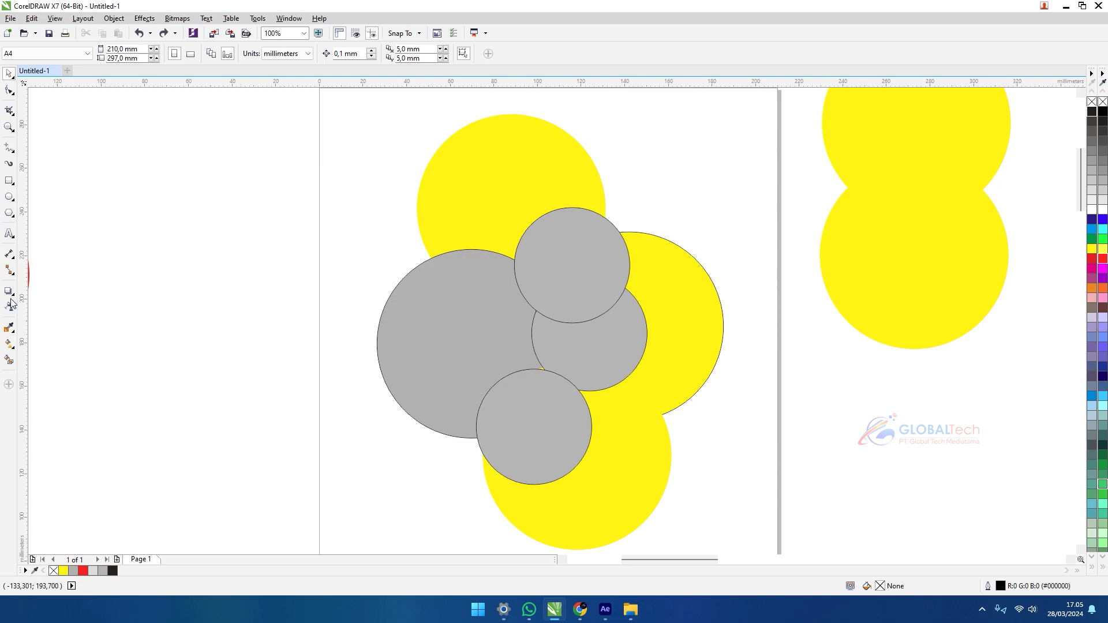
Step: Shift the view of the circle cluster with the Pan tool and return to the Pick tool
key(z)
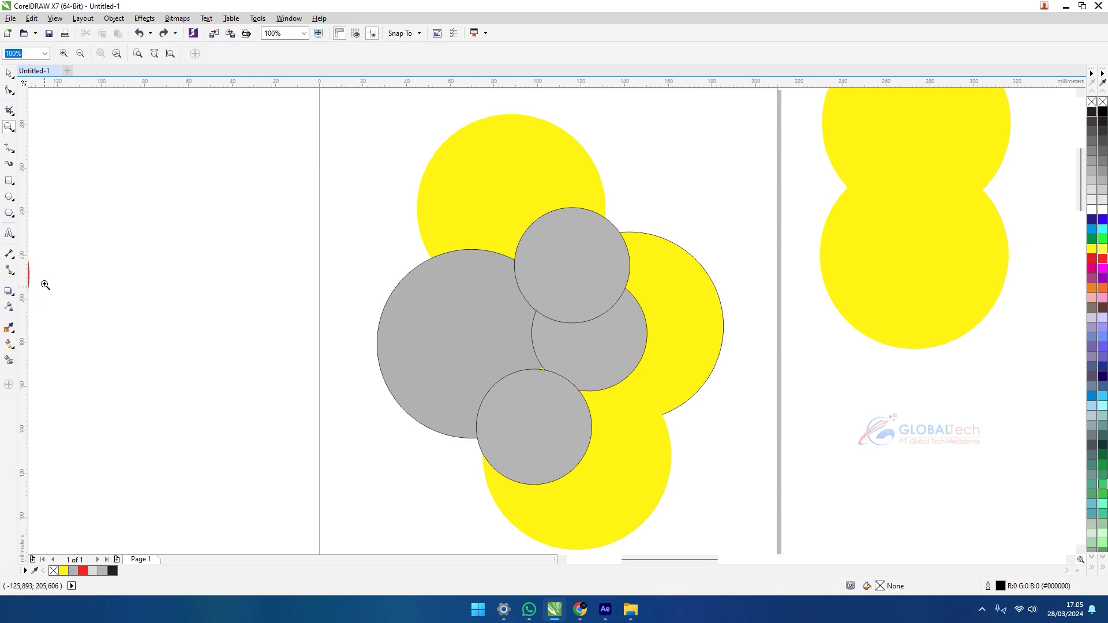
click(16, 127)
click(42, 138)
drag(501, 277, 539, 241)
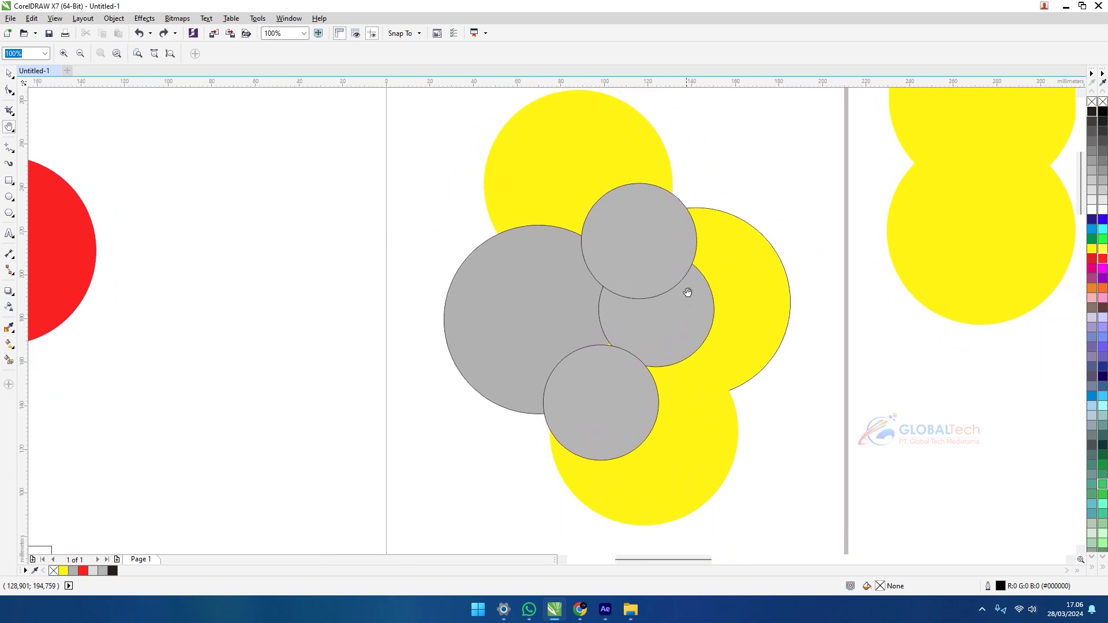
click(9, 73)
Step: Examine the circle cluster and the surrounding table, frame and gradient rectangle by repeatedly zooming in, zooming out and panning
scroll(577, 235, down, 3)
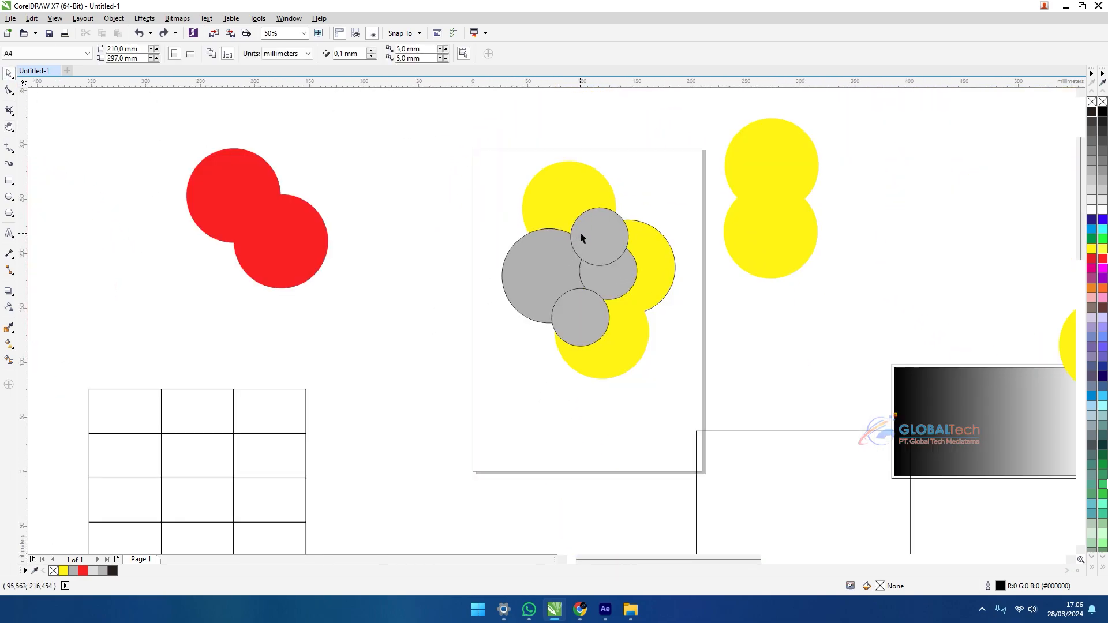
scroll(590, 230, up, 3)
scroll(593, 248, down, 3)
scroll(592, 248, up, 3)
scroll(599, 240, down, 3)
scroll(728, 237, up, 3)
scroll(630, 255, down, 2)
scroll(549, 295, down, 2)
scroll(475, 331, up, 1)
scroll(483, 329, down, 2)
scroll(528, 333, up, 2)
scroll(537, 328, up, 2)
scroll(606, 268, down, 2)
scroll(625, 265, down, 1)
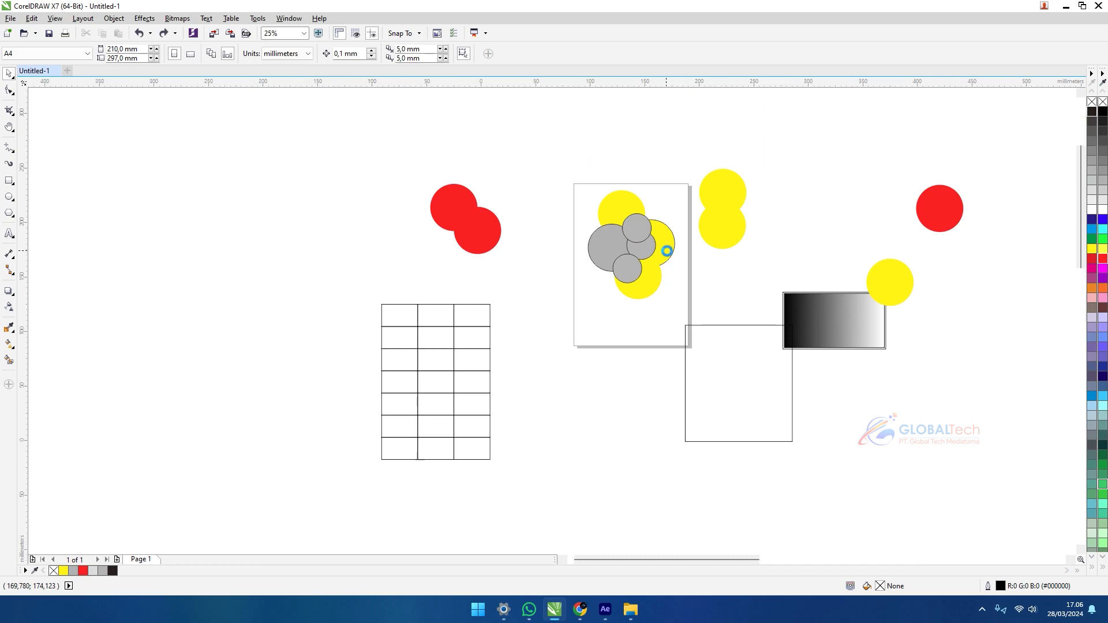
scroll(665, 252, up, 2)
scroll(678, 248, down, 1)
scroll(700, 242, up, 1)
scroll(680, 288, down, 1)
drag(672, 296, 635, 271)
drag(722, 328, 741, 299)
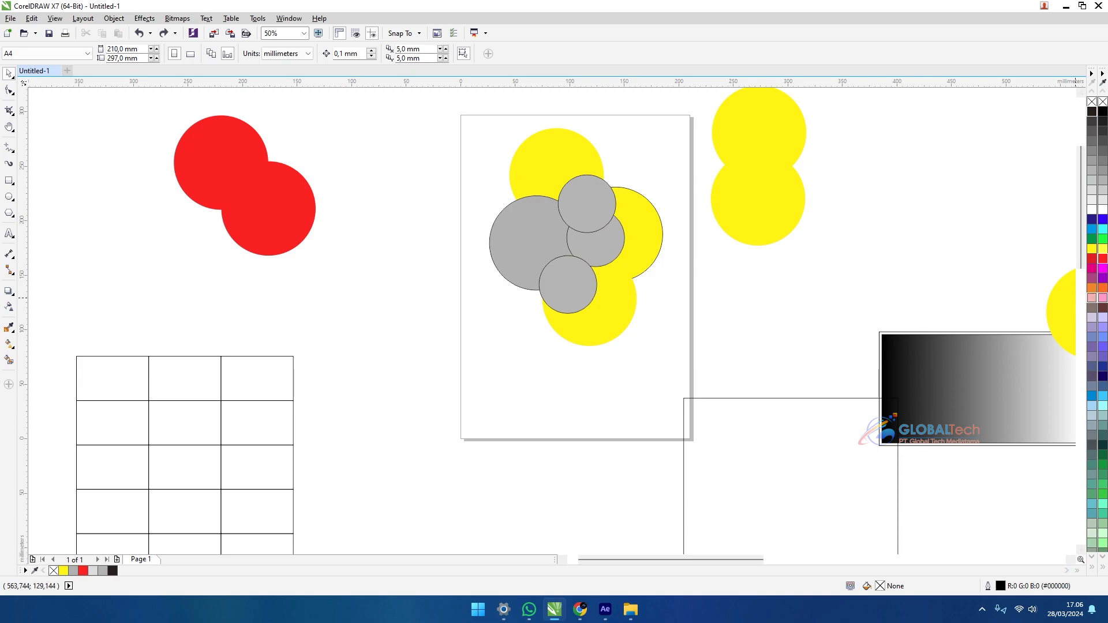
scroll(599, 184, down, 1)
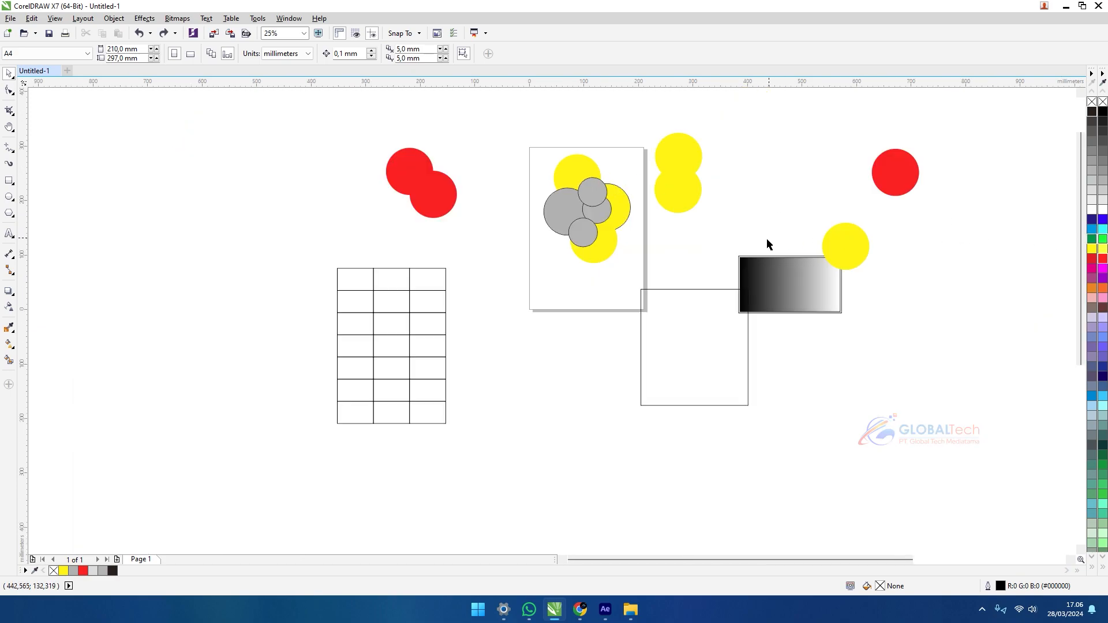
drag(730, 240, 657, 275)
scroll(497, 278, up, 1)
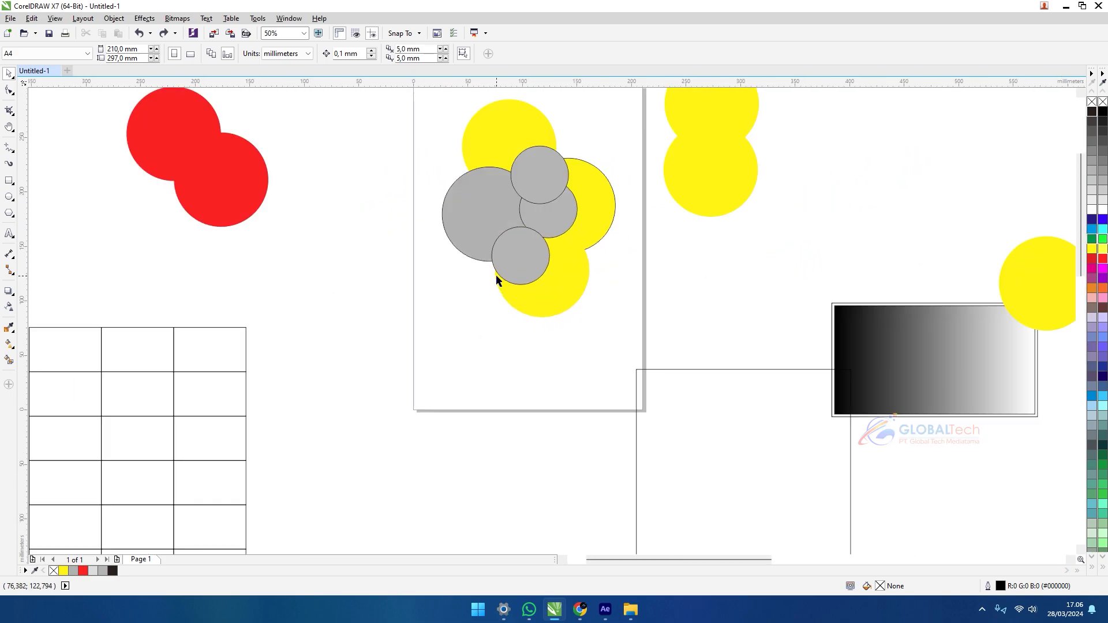
Step: Move the red merged circles behind the lower-left side of the cluster, centred at about X 54 mm, Y 111 mm
click(564, 302)
drag(589, 245, 634, 277)
drag(254, 241, 531, 375)
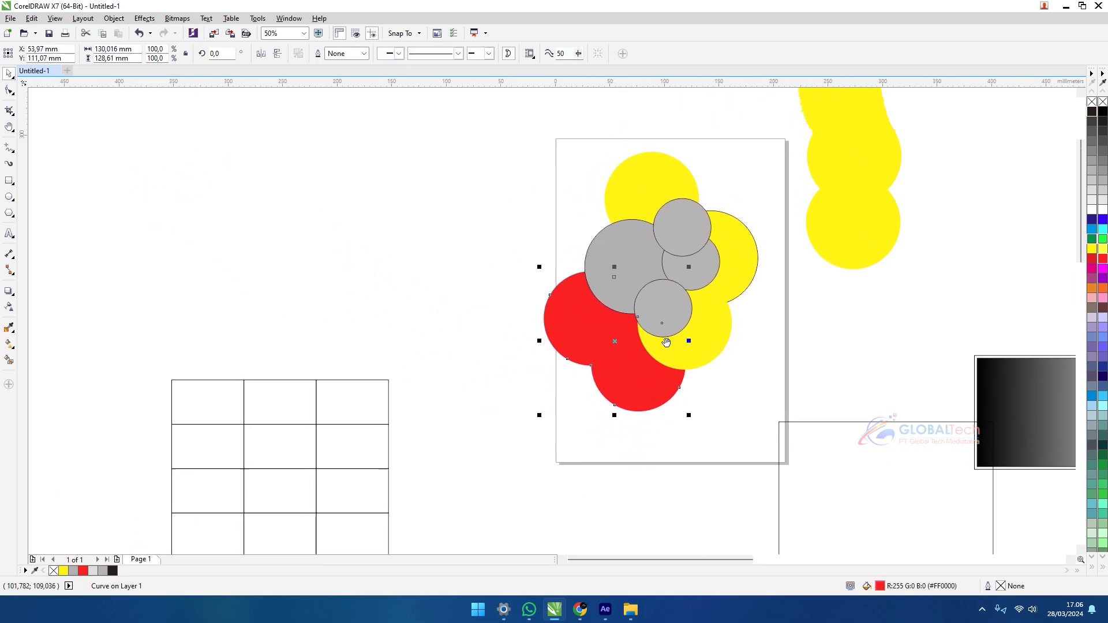
Step: Move the whole cluster of eight objects off the page to the area above the table and clear the selection
scroll(669, 346, down, 1)
drag(648, 334, 494, 277)
click(463, 192)
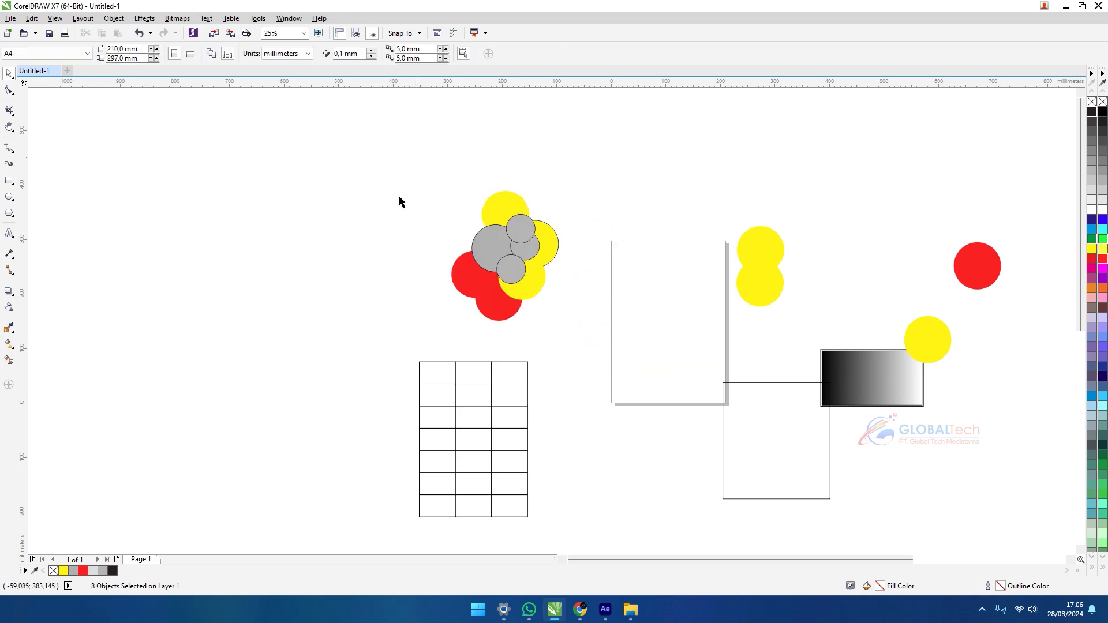
Step: Add artistic text reading GLOBAL in the upper part of the page
click(9, 234)
click(636, 305)
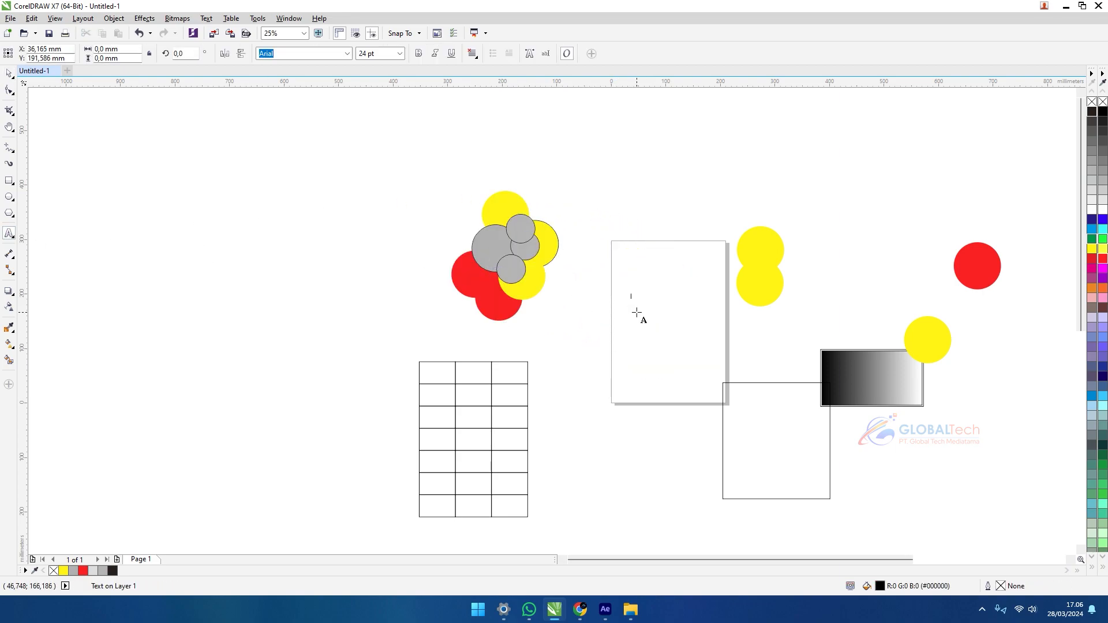
text(GLOBAL)
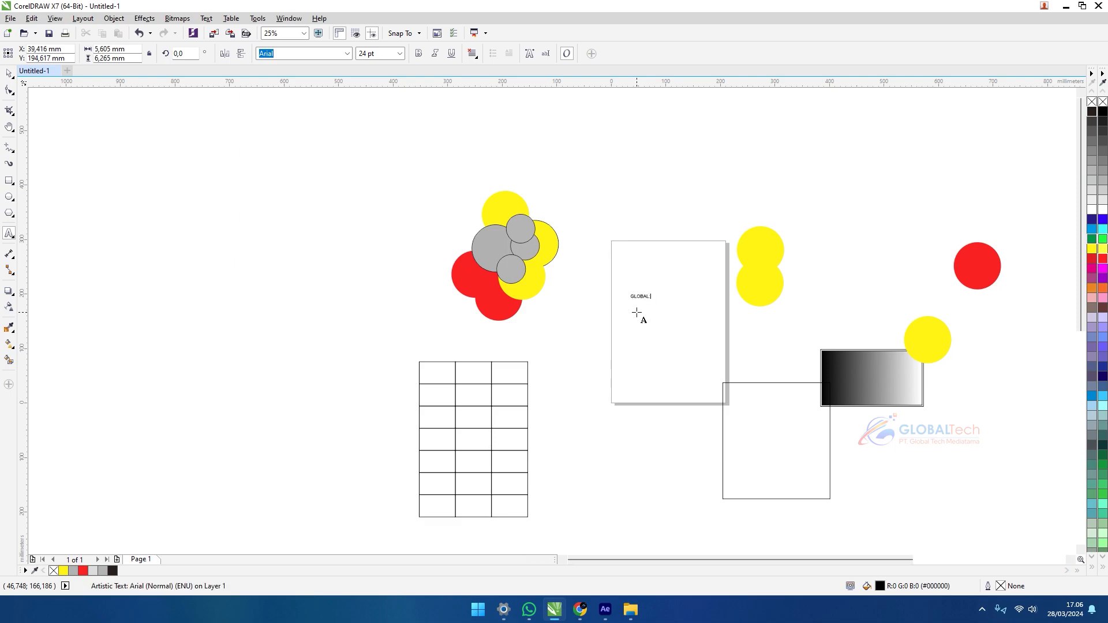
Step: Set the GLOBAL text in Raleway Black and enlarge it to about 157 mm wide (about 112 pt)
scroll(651, 264, up, 1)
click(9, 74)
click(418, 54)
click(348, 54)
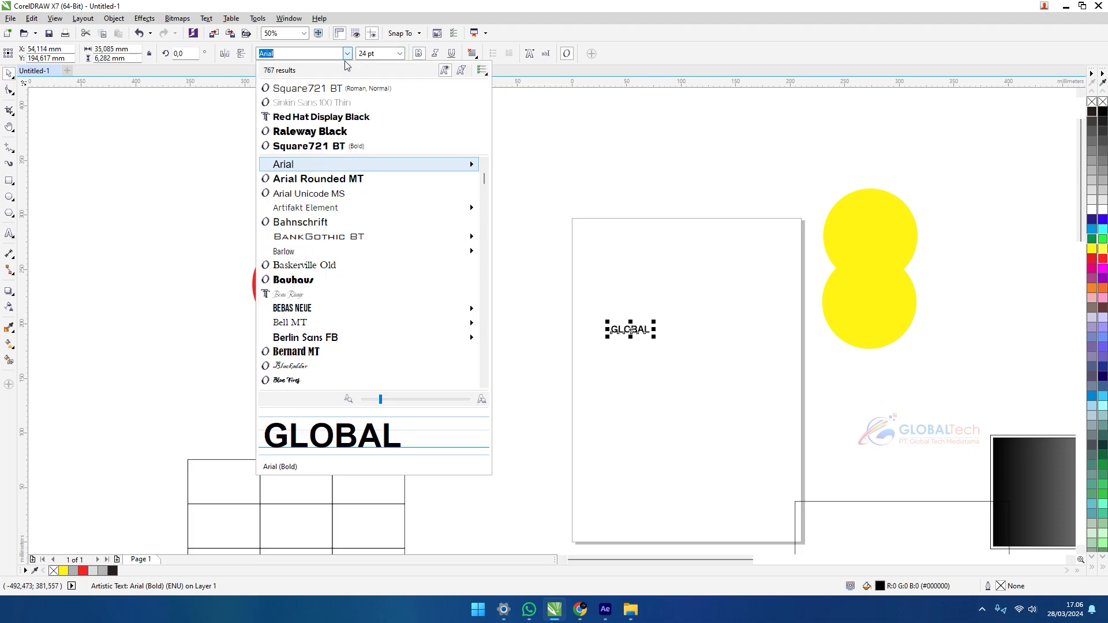
click(353, 131)
drag(653, 336, 568, 311)
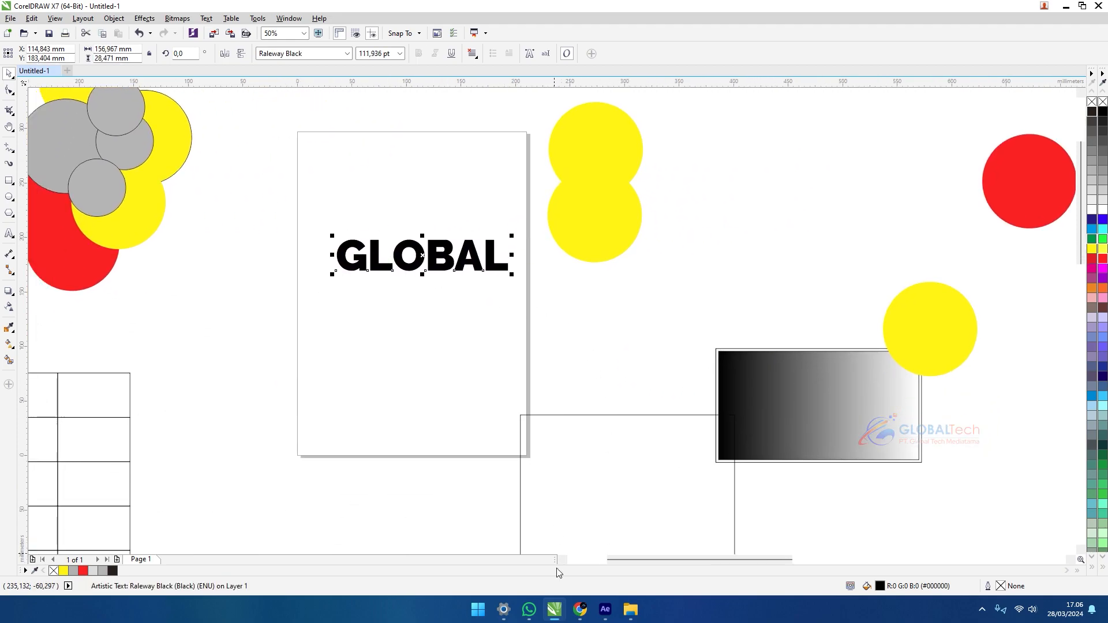
Step: Import the sunset logo picture from the file manager into the drawing and PowerClip it inside the GLOBAL text
click(631, 609)
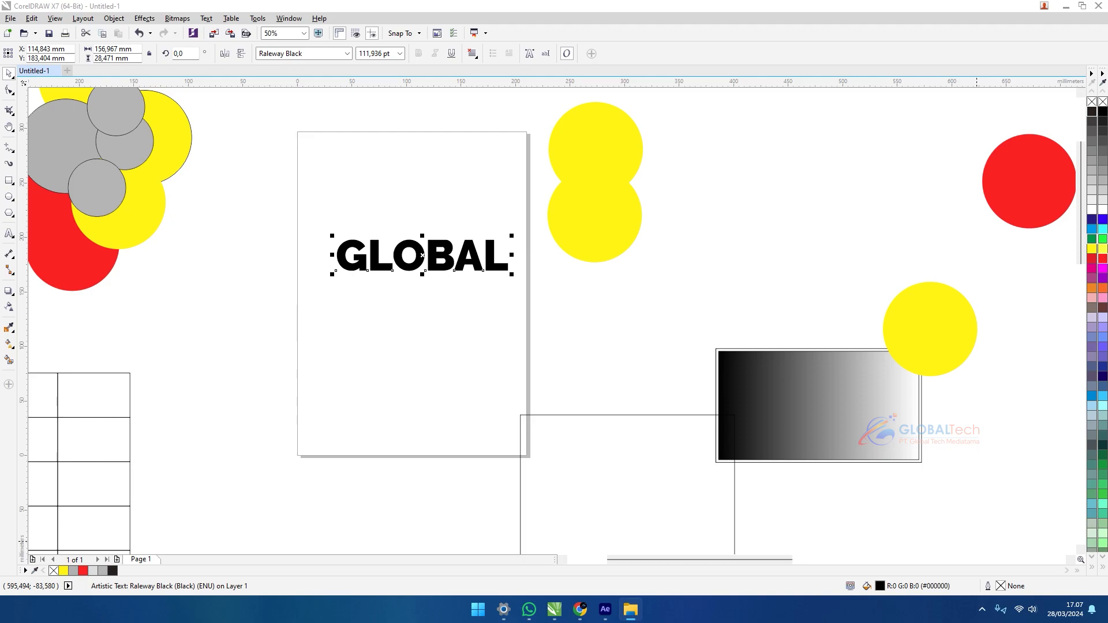
drag(543, 259, 703, 321)
right_click(709, 265)
click(744, 435)
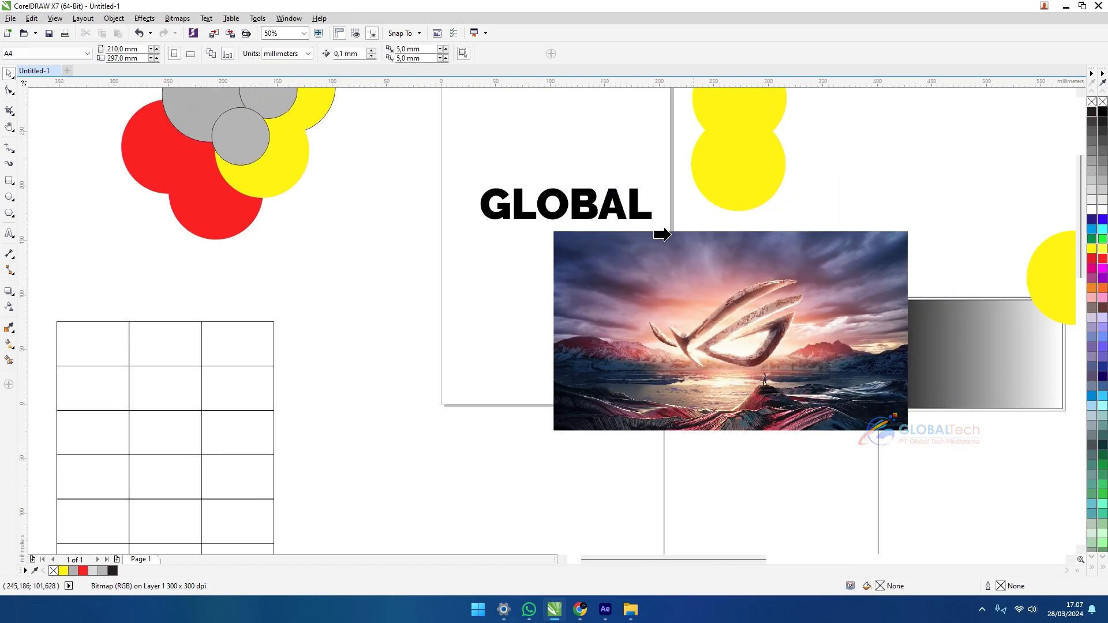
click(527, 217)
Step: Scale the clipped picture proportionally to fill the GLOBAL text frame and clear the selection
scroll(537, 159, up, 2)
click(623, 296)
click(647, 339)
click(578, 420)
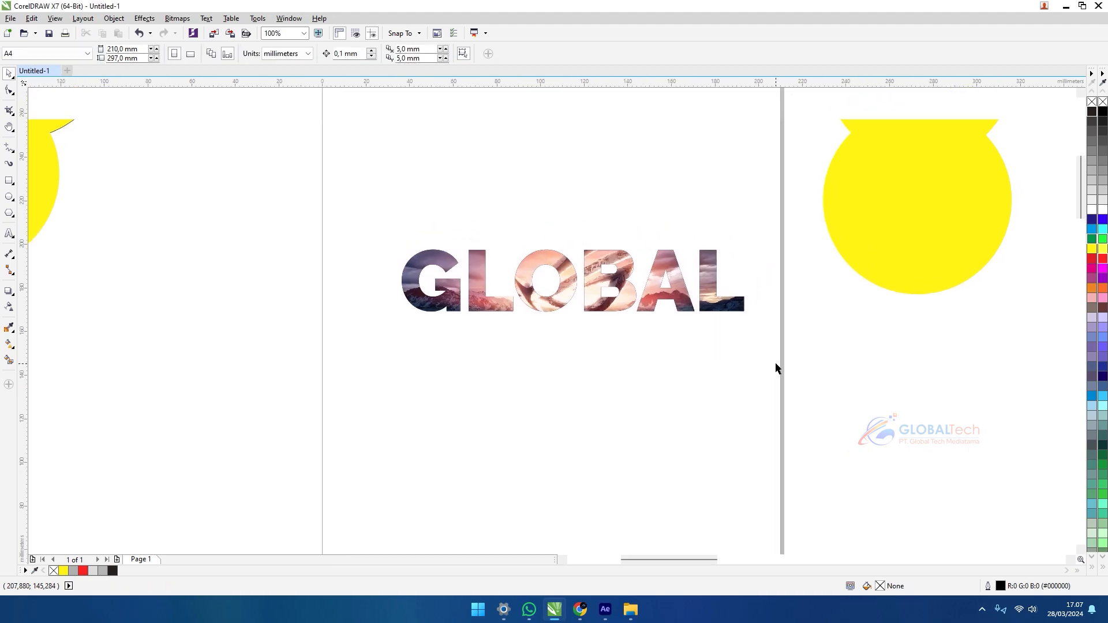
scroll(688, 297, up, 2)
scroll(677, 292, down, 2)
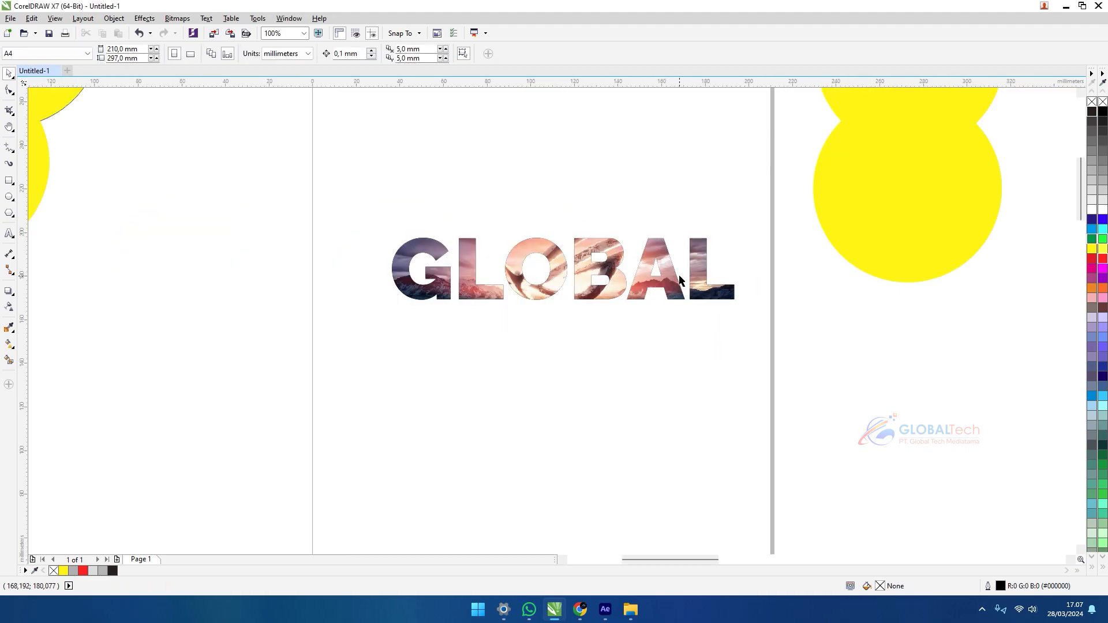
Step: Open the PowerClip contents of the GLOBAL text for editing and leave them unchanged
click(615, 292)
ctrl+click(614, 291)
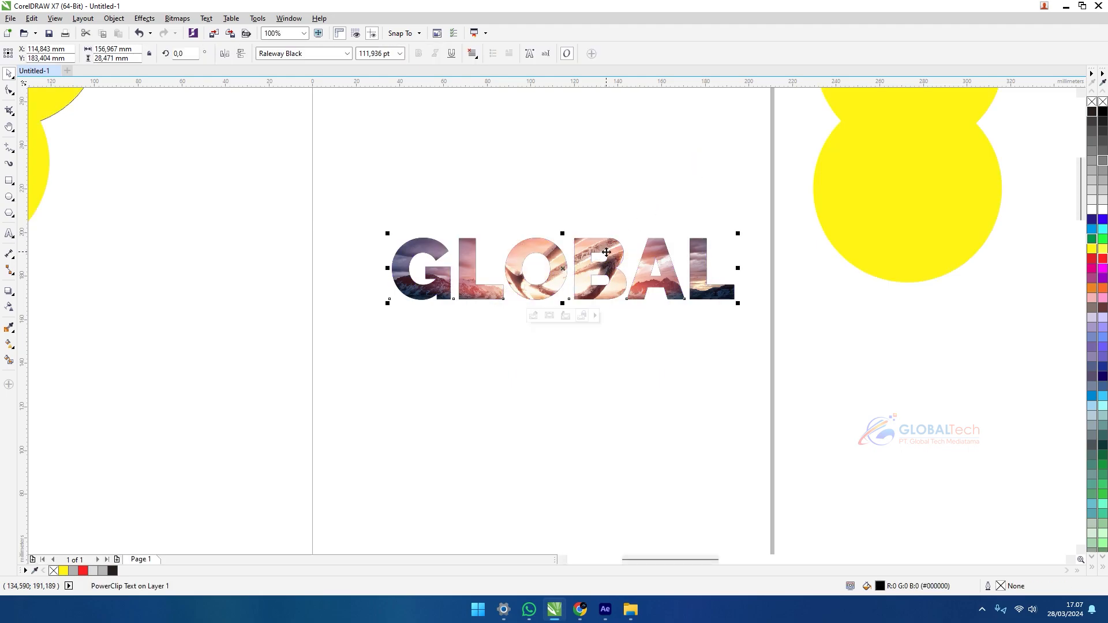
ctrl+click(610, 250)
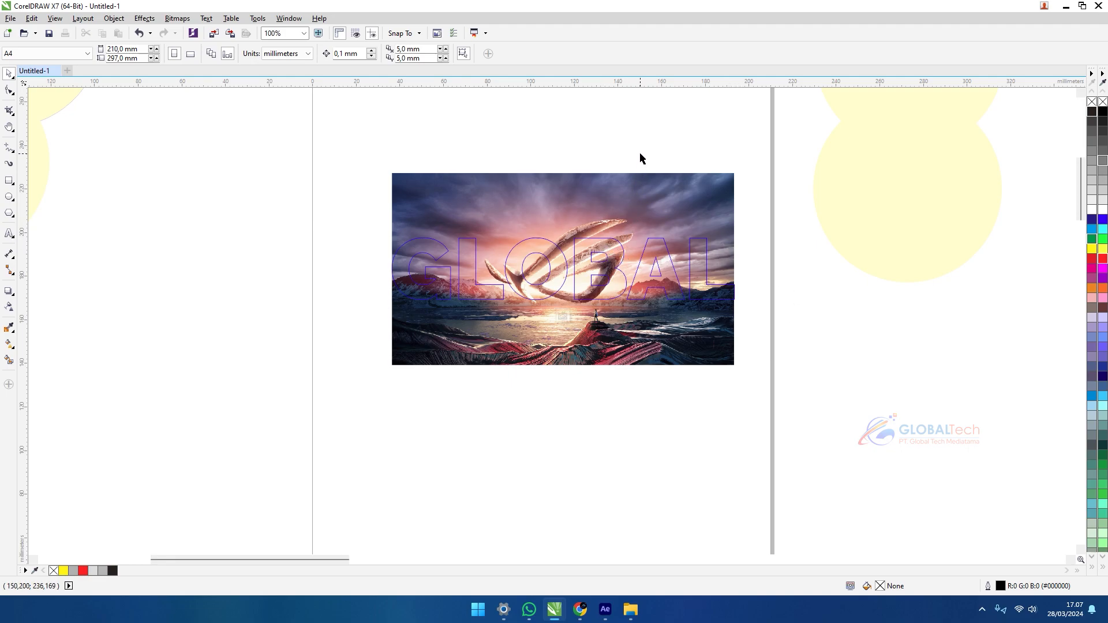
ctrl+click(614, 149)
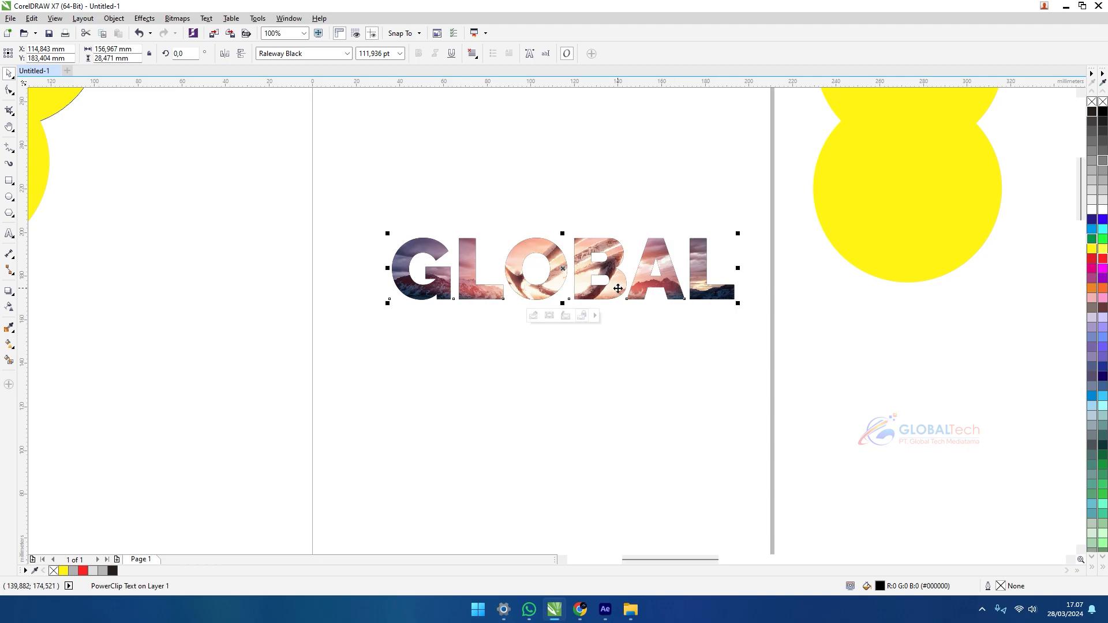
Step: Select the picture directly inside the GLOBAL text and move it to about X 110.8 mm, Y 181.1 mm
ctrl+click(598, 270)
drag(580, 272, 561, 251)
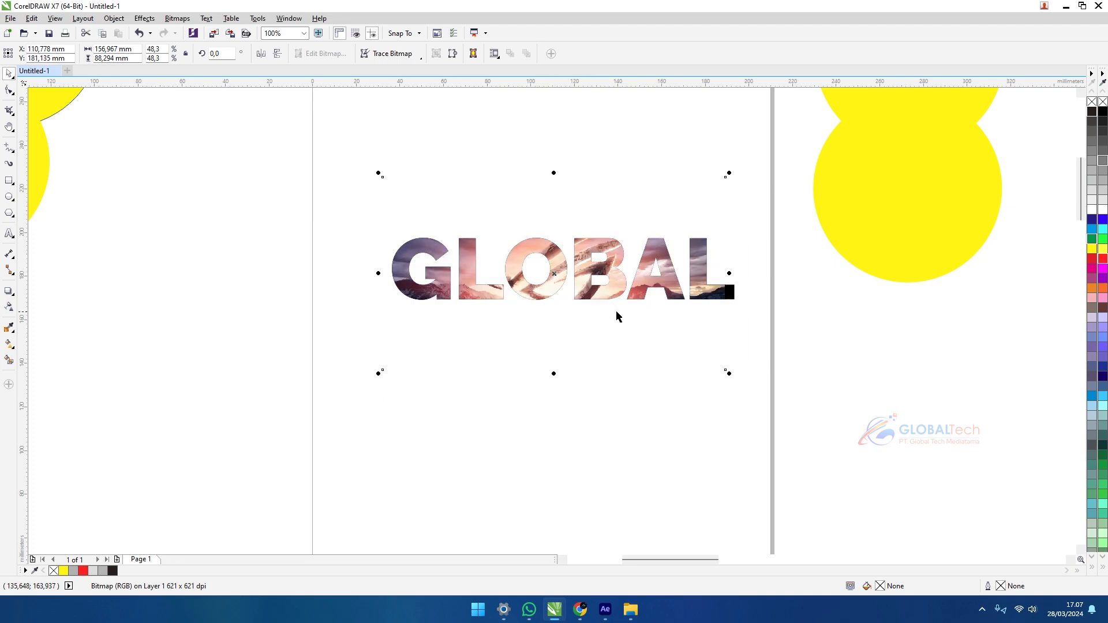
click(679, 208)
click(594, 248)
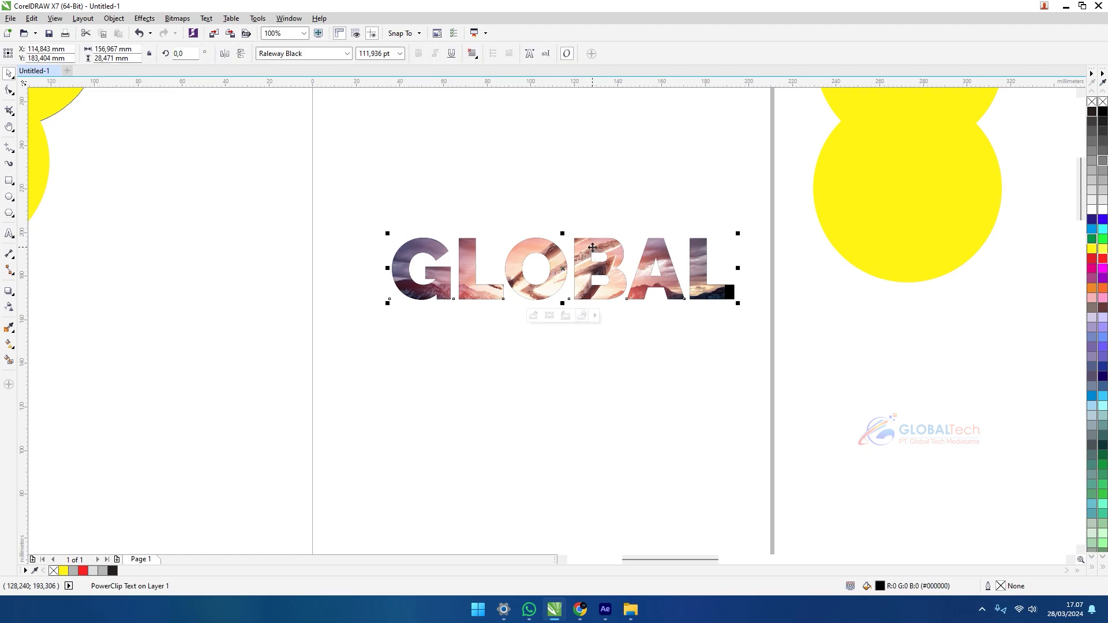
Step: Edit the PowerClip contents, reposition the picture so it covers every letter of GLOBAL, and finish editing
ctrl+click(566, 267)
scroll(568, 269, up, 3)
click(518, 281)
scroll(518, 281, down, 2)
drag(518, 281, 531, 270)
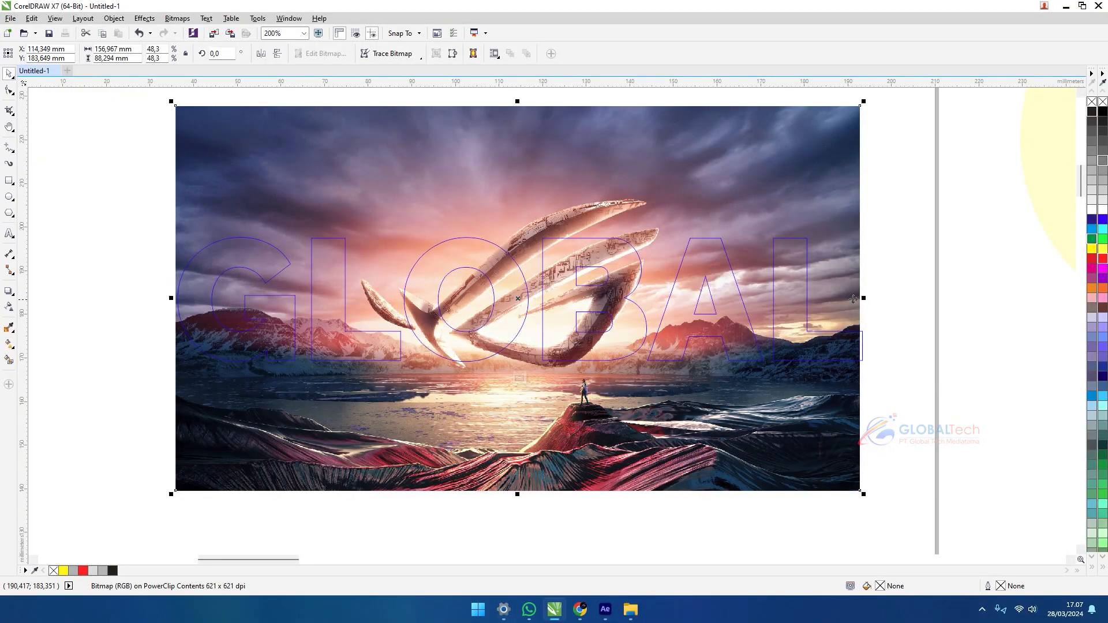
drag(865, 298, 877, 300)
drag(869, 379, 865, 365)
click(870, 365)
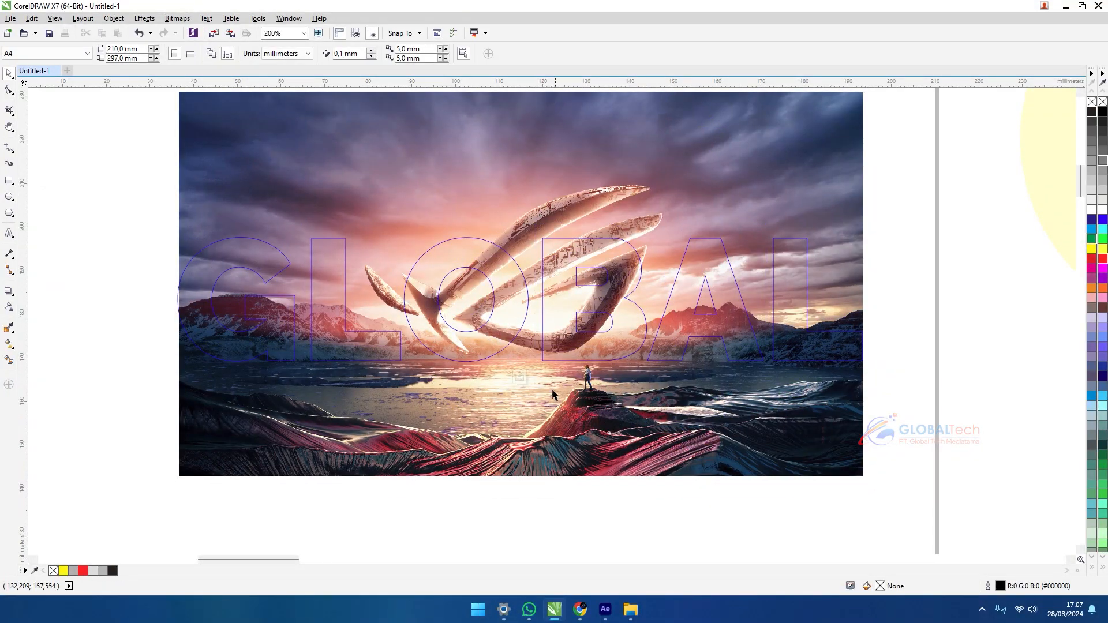
click(521, 377)
click(609, 380)
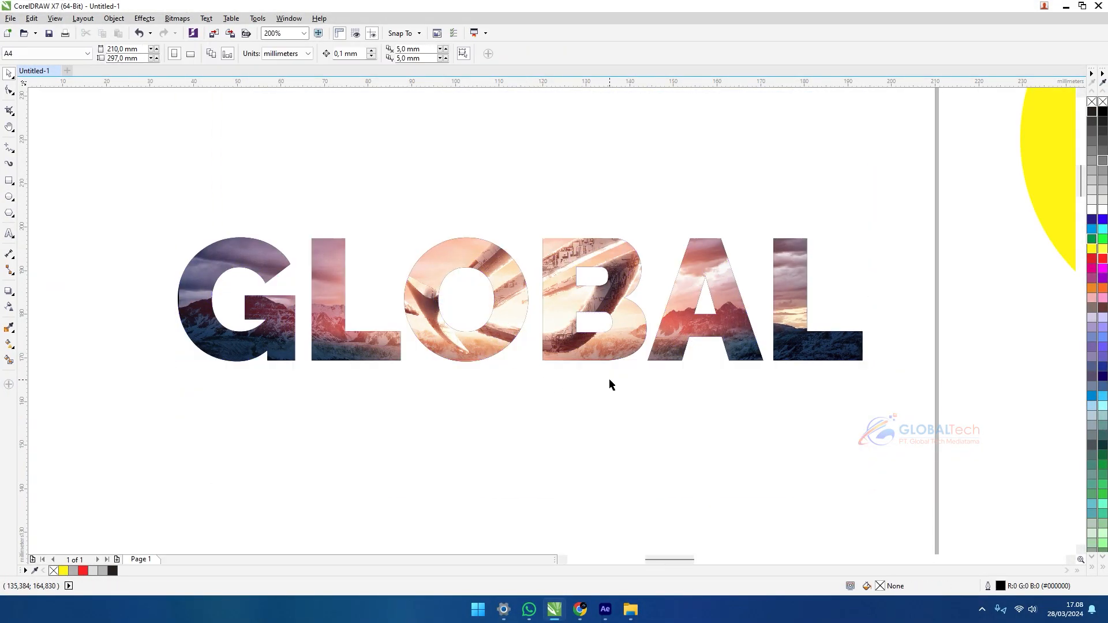
Step: Shift the picture directly inside the GLOBAL text slightly upward and clear the selection
click(572, 315)
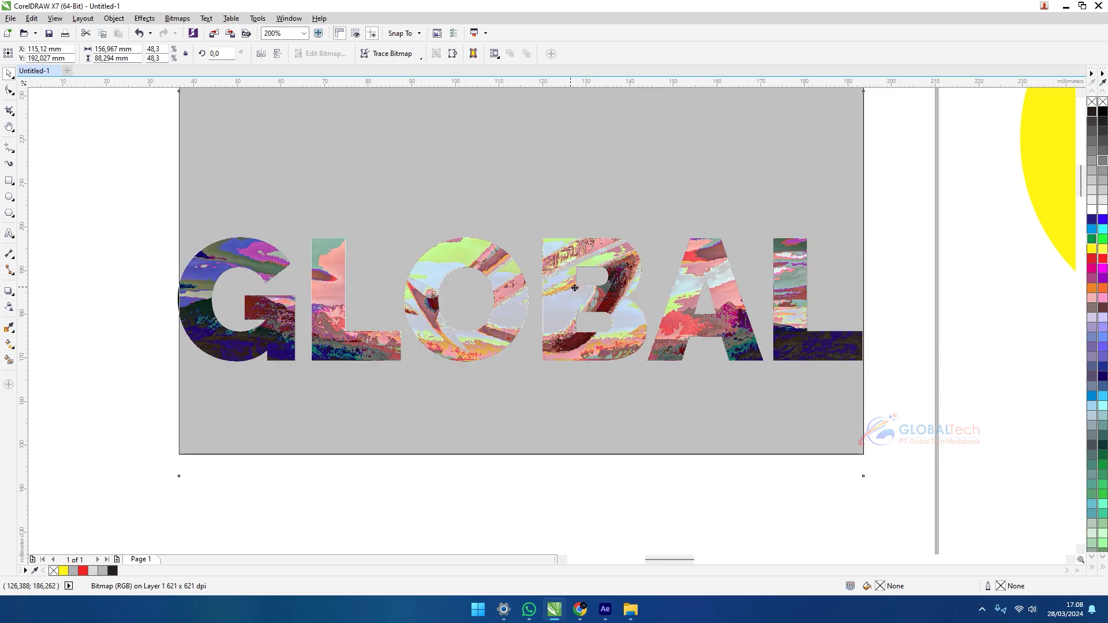
scroll(575, 306, down, 1)
scroll(604, 296, down, 3)
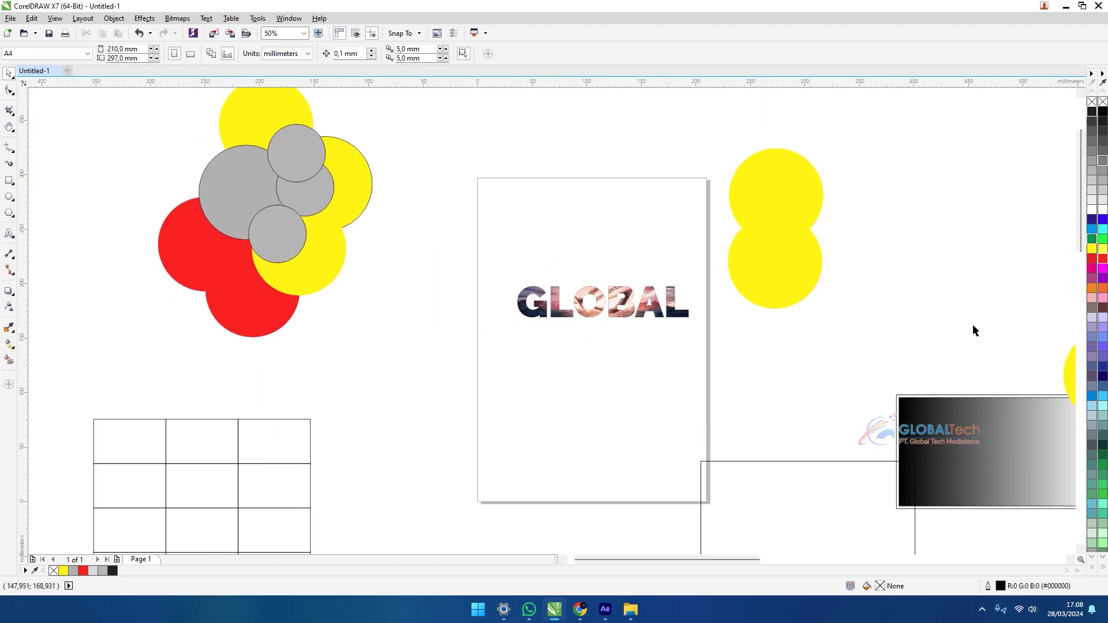
Step: Move the gradient rectangle and its frame onto the page below GLOBAL, centred at about X 124 mm, Y 65 mm
scroll(1103, 337, down, 3)
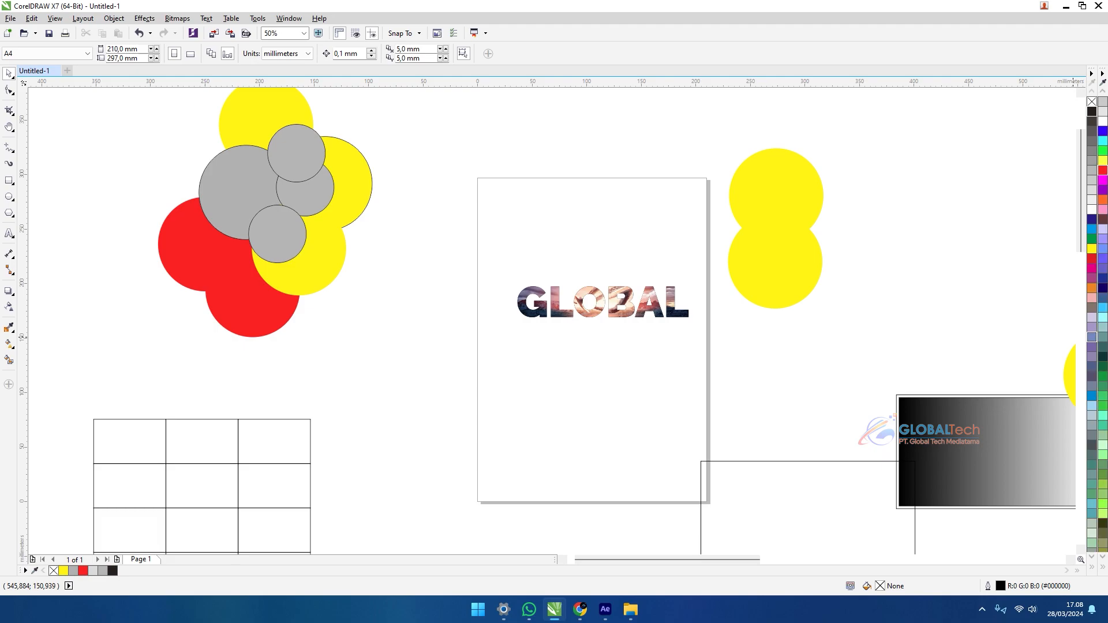
scroll(665, 337, up, 4)
scroll(672, 306, down, 6)
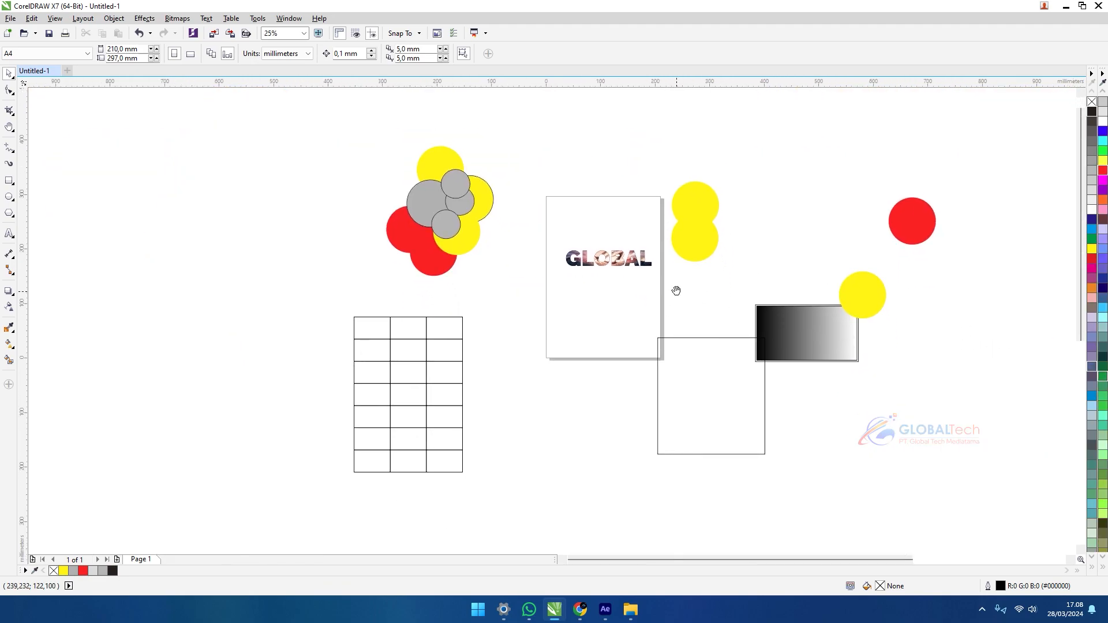
scroll(649, 292, up, 2)
scroll(648, 292, down, 2)
drag(601, 289, 890, 407)
drag(802, 366, 608, 356)
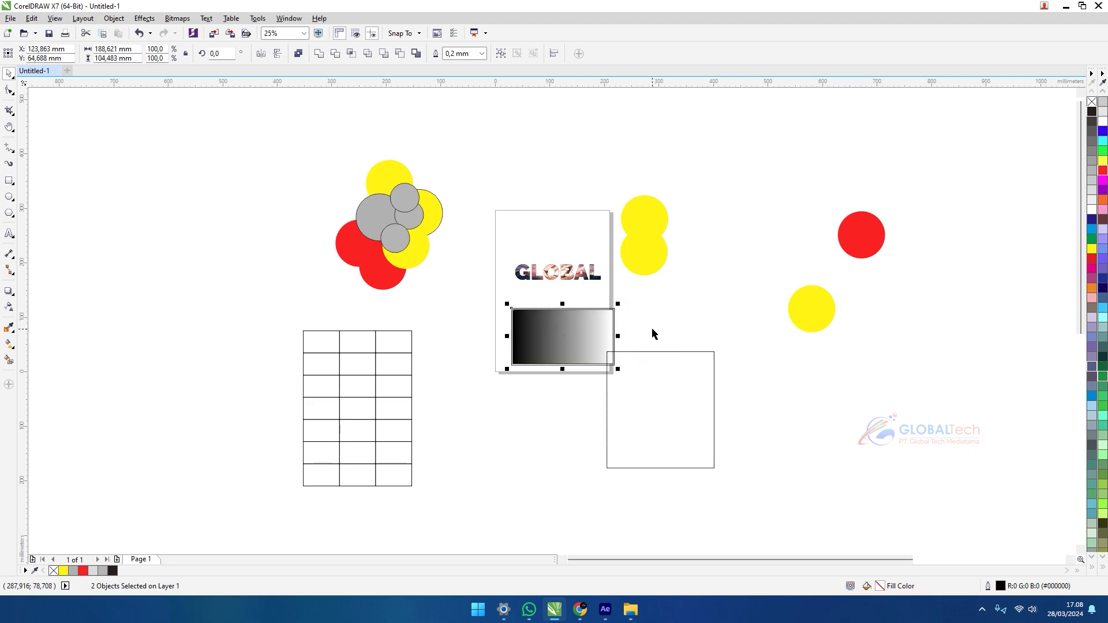
Step: Preview the drawing full-screen, zoom in on the gradient rectangle with the Zoom tool and zoom back out
key(F9)
click(644, 459)
key(z)
click(543, 360)
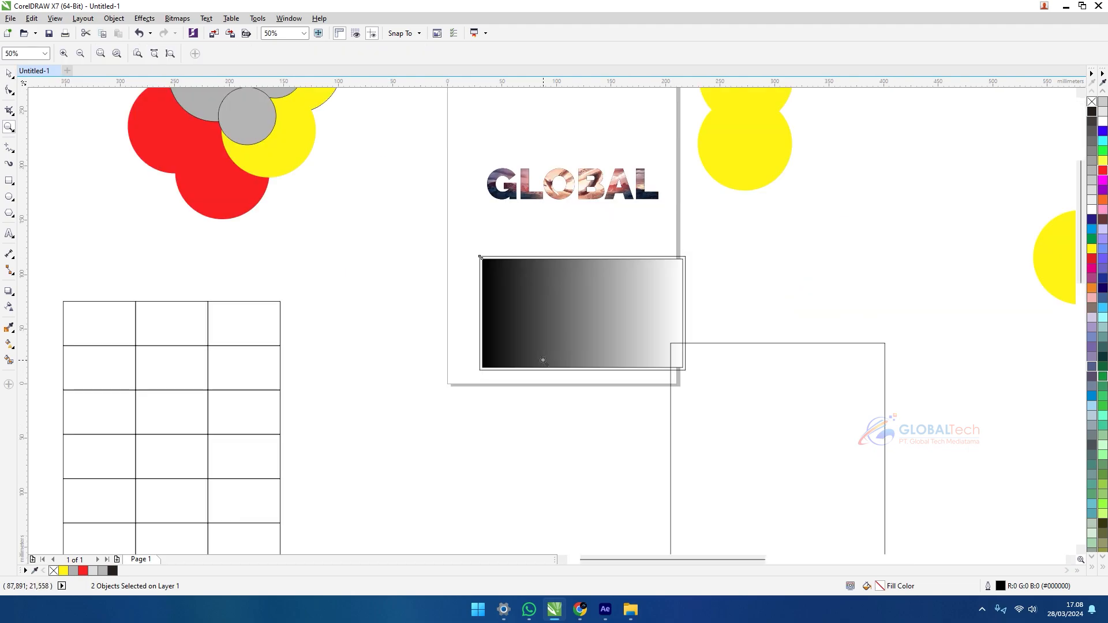
drag(475, 252, 690, 376)
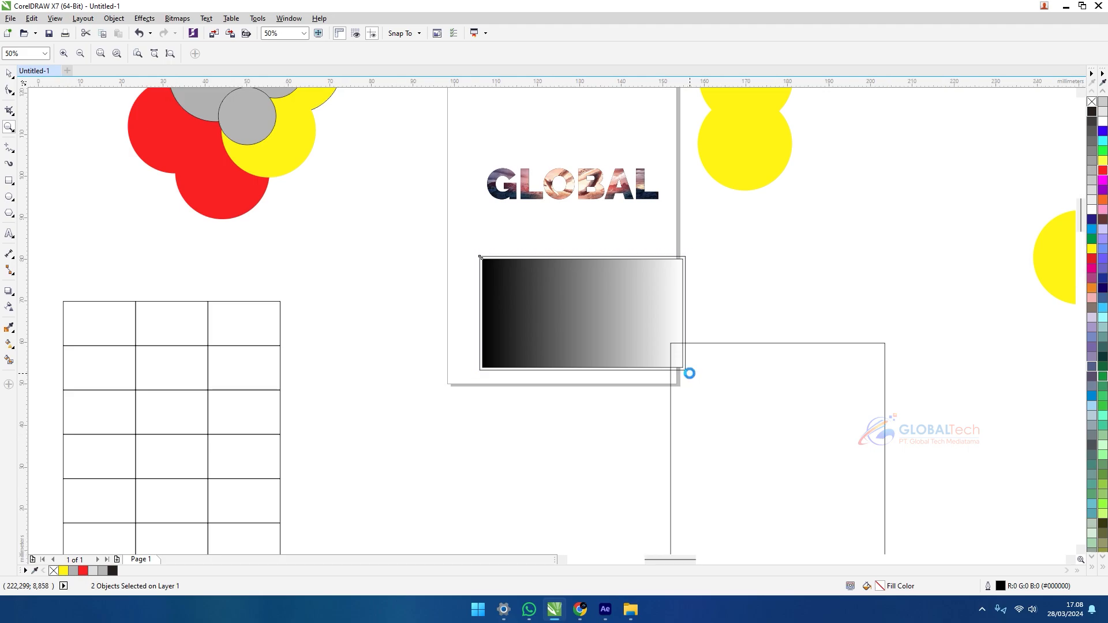
right_click(691, 374)
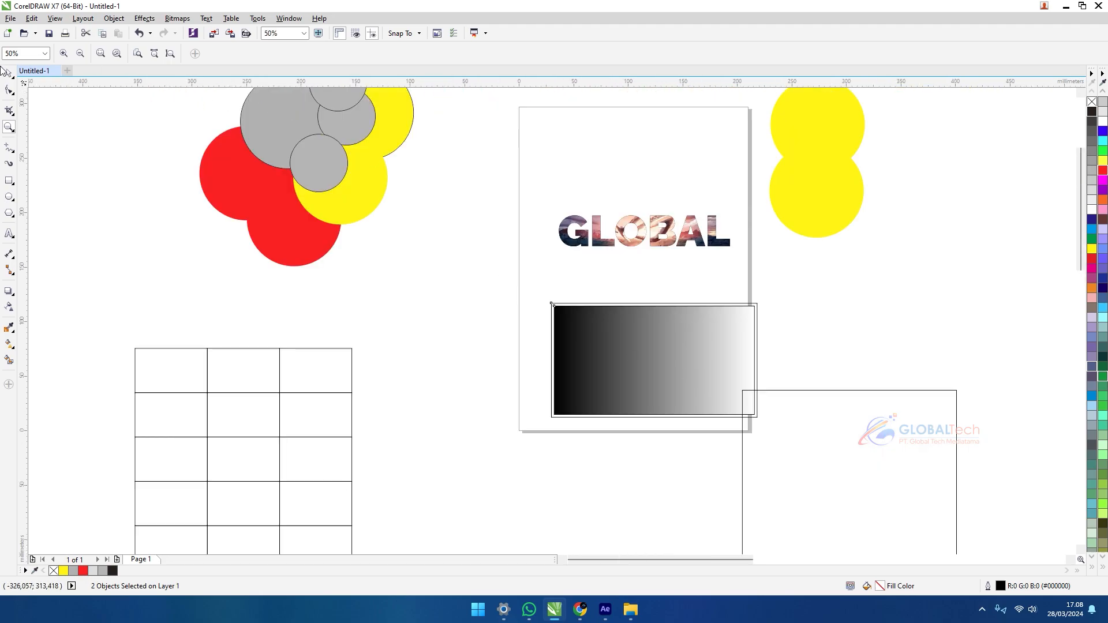
Step: Move the GLOBAL text onto the gradient rectangle and align it with the rectangle's centre
key(space)
drag(455, 150, 761, 271)
drag(709, 237, 732, 364)
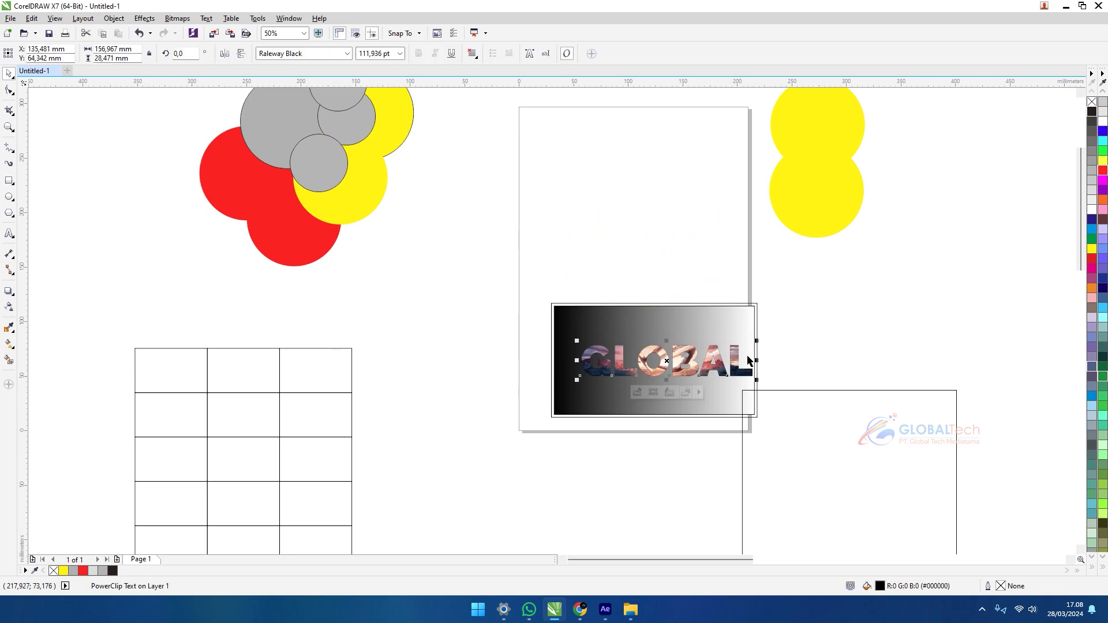
shift+click(748, 330)
key(c)
Step: Centre the GLOBAL text, gradient rectangle and frame together on the page and clear the selection
drag(500, 288, 792, 469)
key(p)
click(758, 304)
Step: Zoom in on the framed GLOBAL design with the Zoom tool, view it in full-screen preview and exit the preview
scroll(758, 305, up, 2)
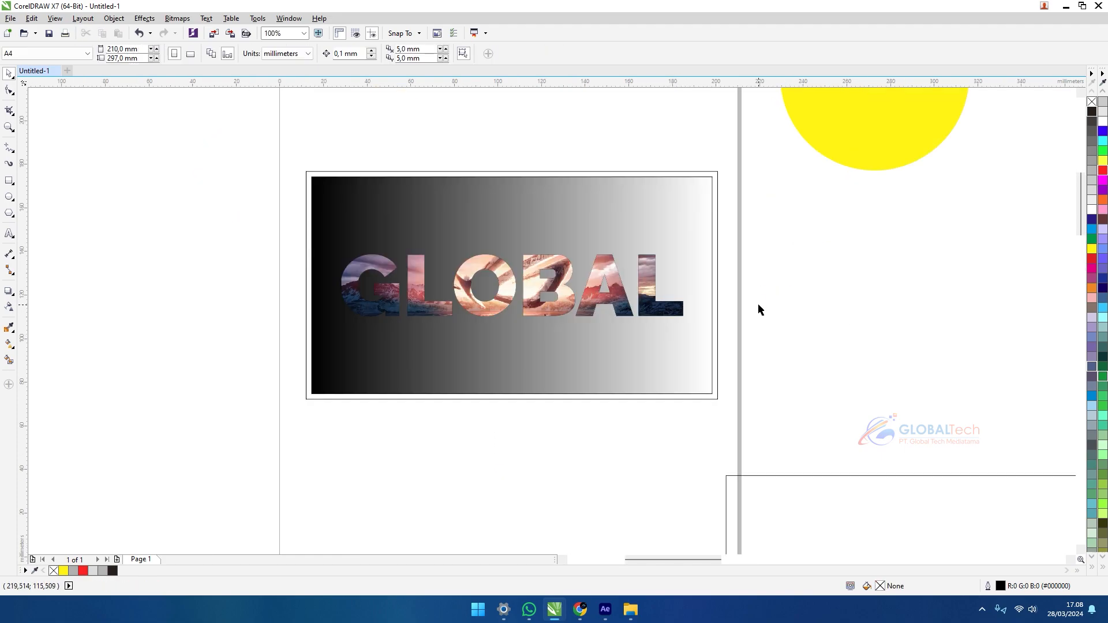
drag(759, 304, 811, 334)
key(z)
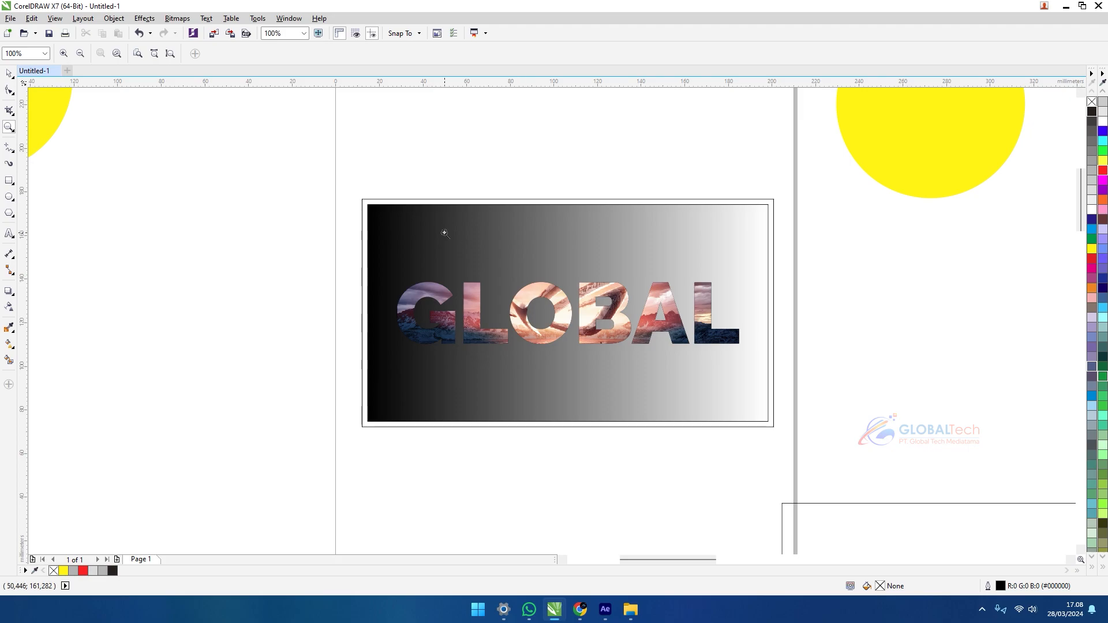
drag(358, 196, 777, 435)
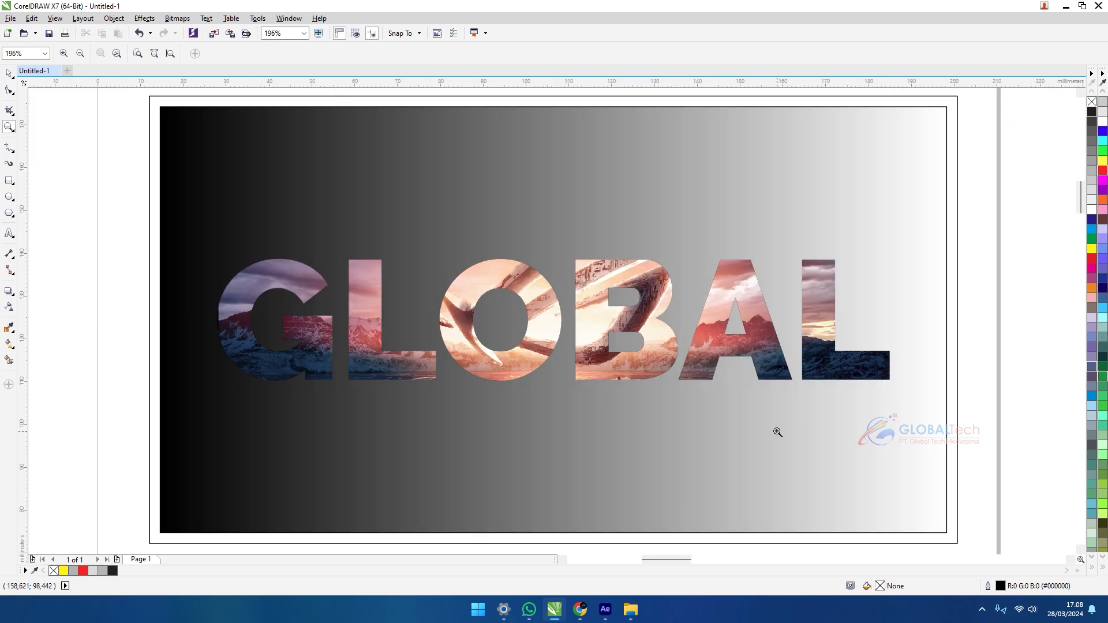
key(F9)
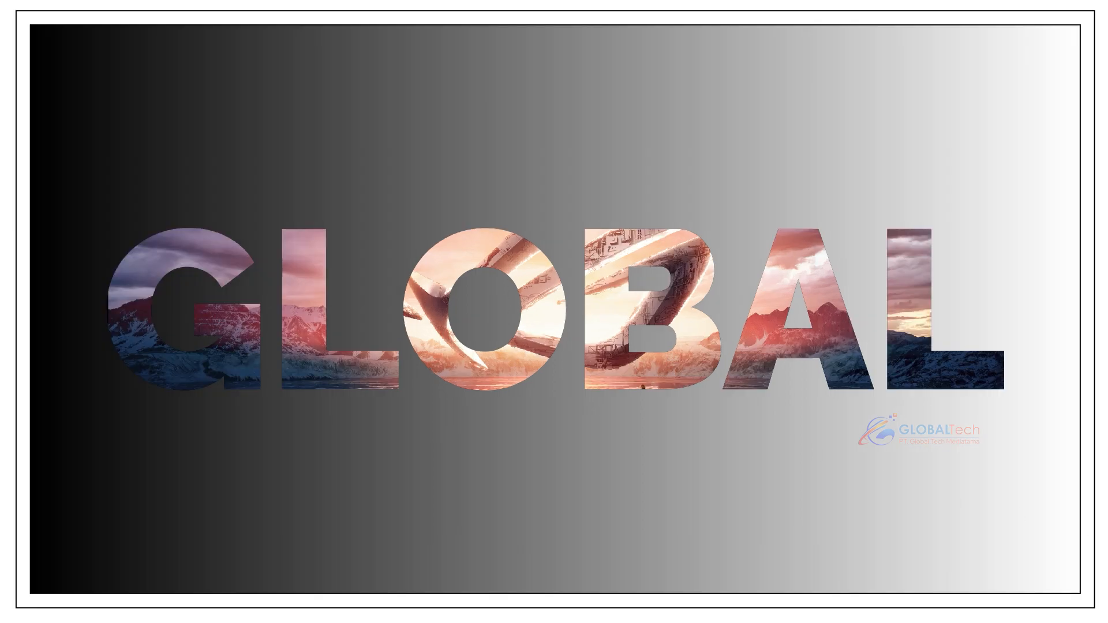
key(Escape)
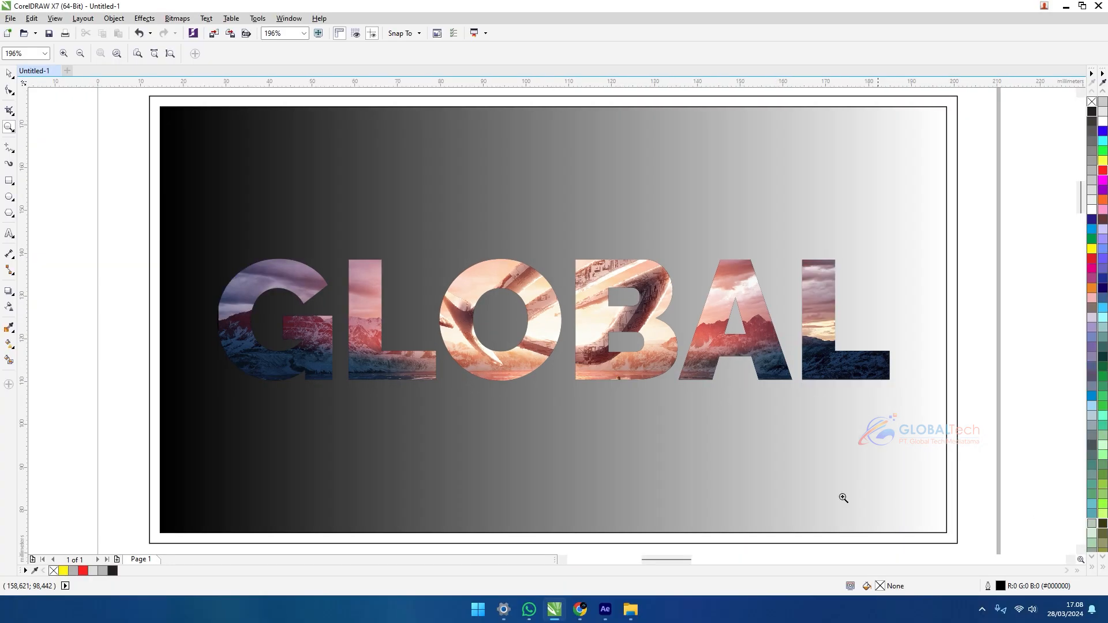
scroll(903, 505, down, 5)
scroll(702, 390, up, 3)
scroll(701, 390, up, 1)
scroll(702, 390, down, 1)
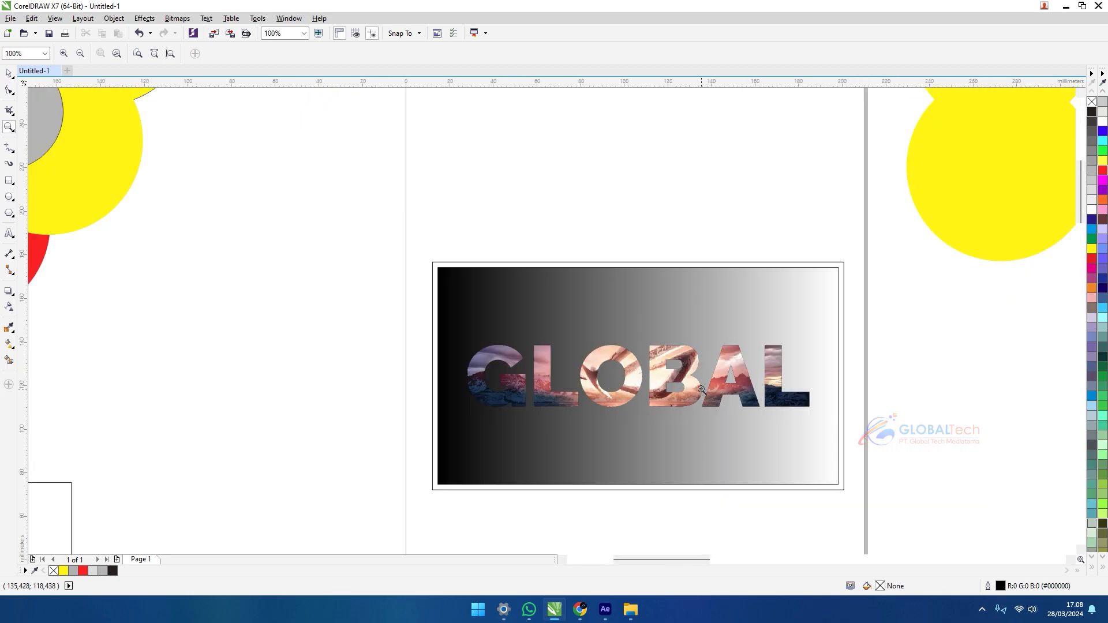
scroll(708, 385, down, 5)
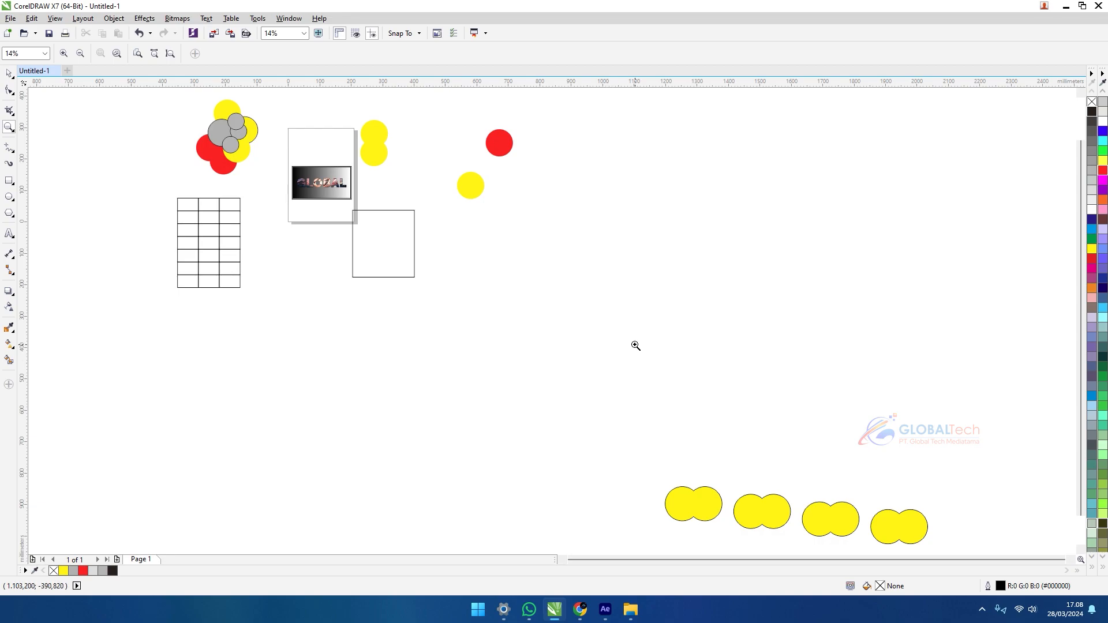
scroll(645, 312, down, 1)
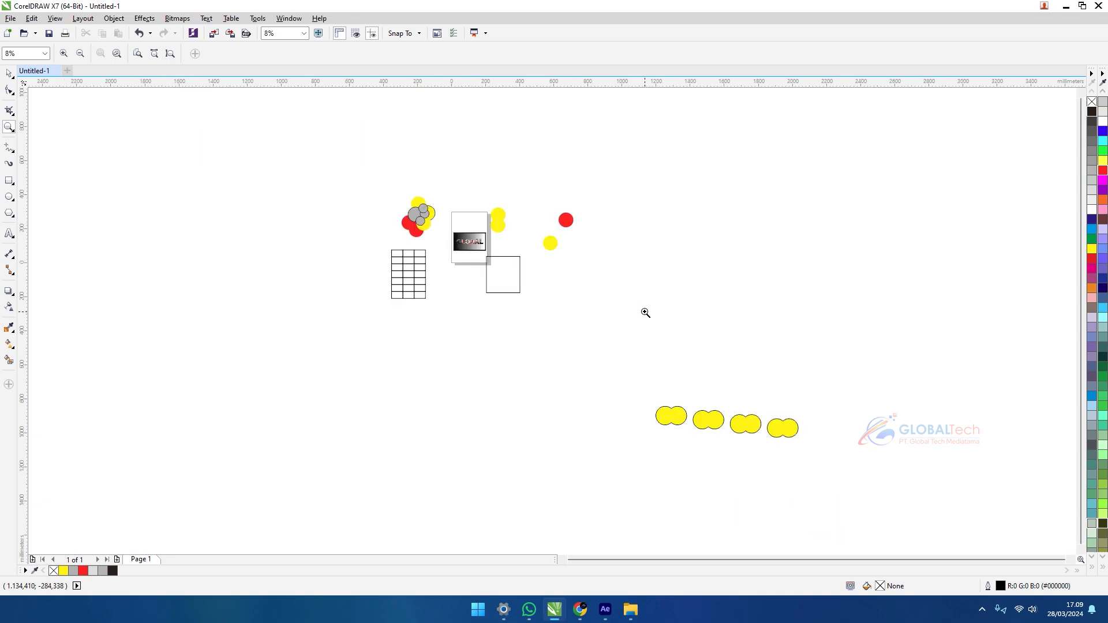
Step: Delete the row of four outlined yellow double-circle shapes that lies far below the page
key(F5)
scroll(645, 313, down, 1)
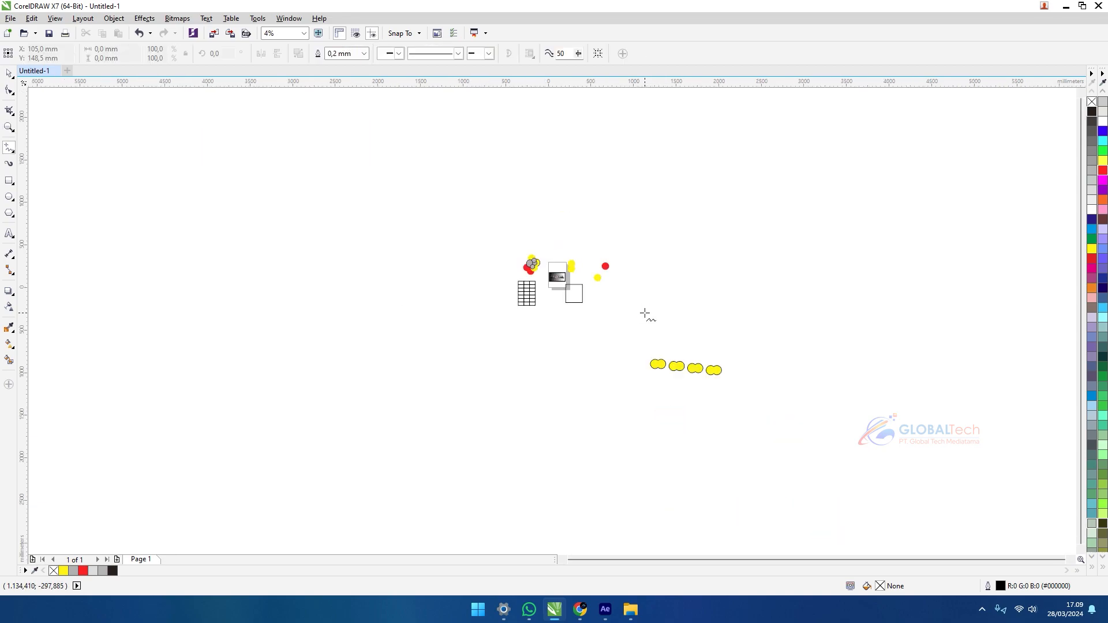
scroll(552, 292, up, 2)
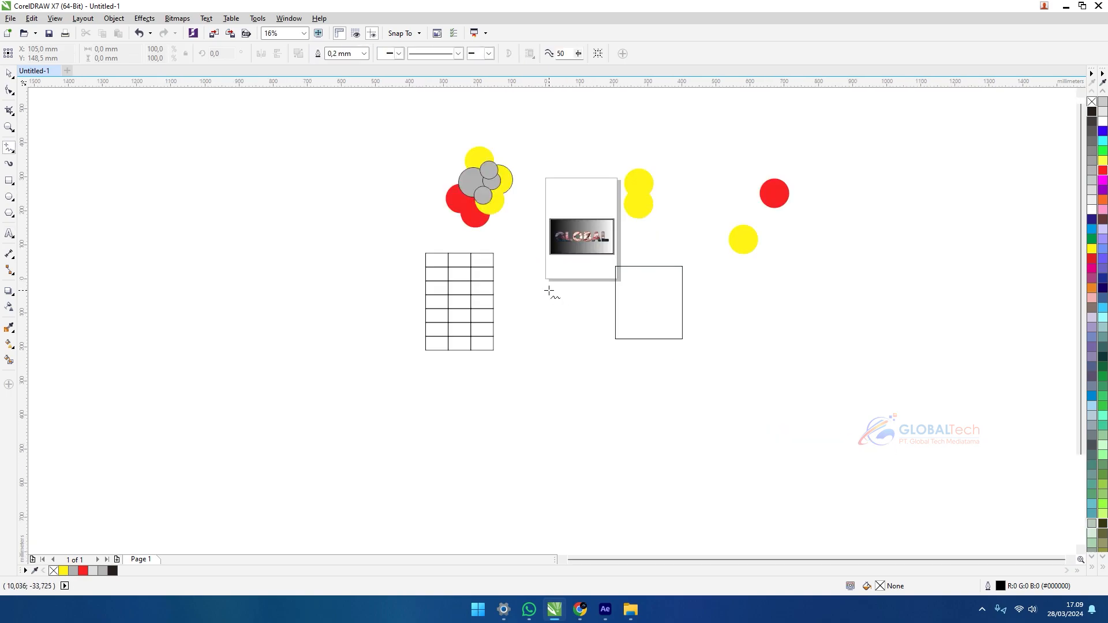
scroll(557, 291, down, 2)
click(9, 74)
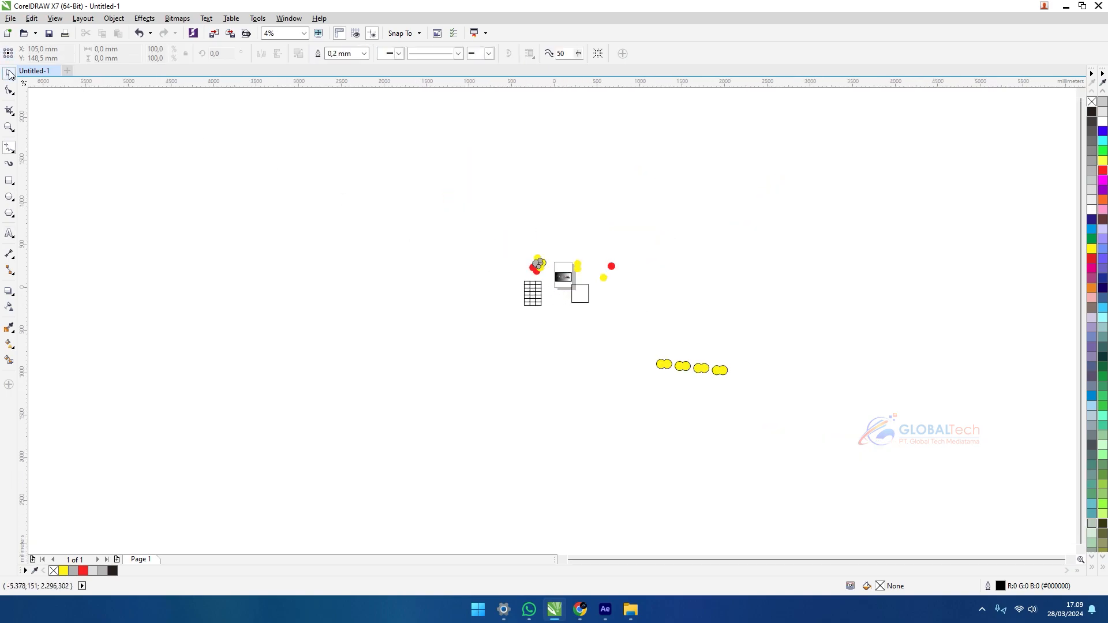
drag(615, 337, 918, 422)
key(Delete)
Step: Delete the empty rectangle that overlaps the page's lower corner
scroll(568, 285, up, 2)
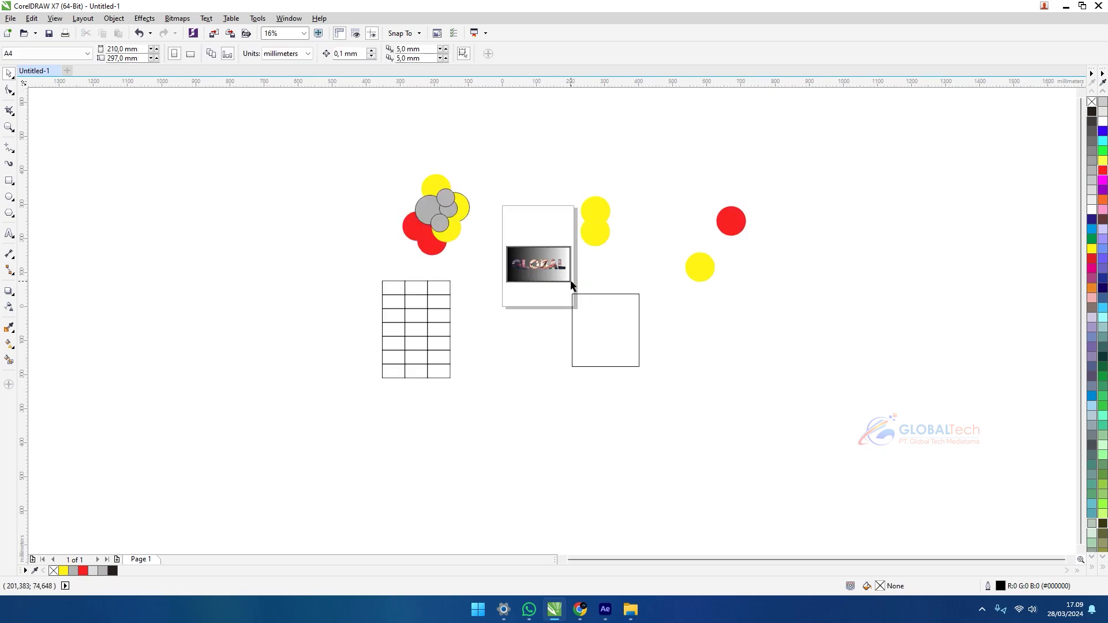
scroll(548, 283, up, 1)
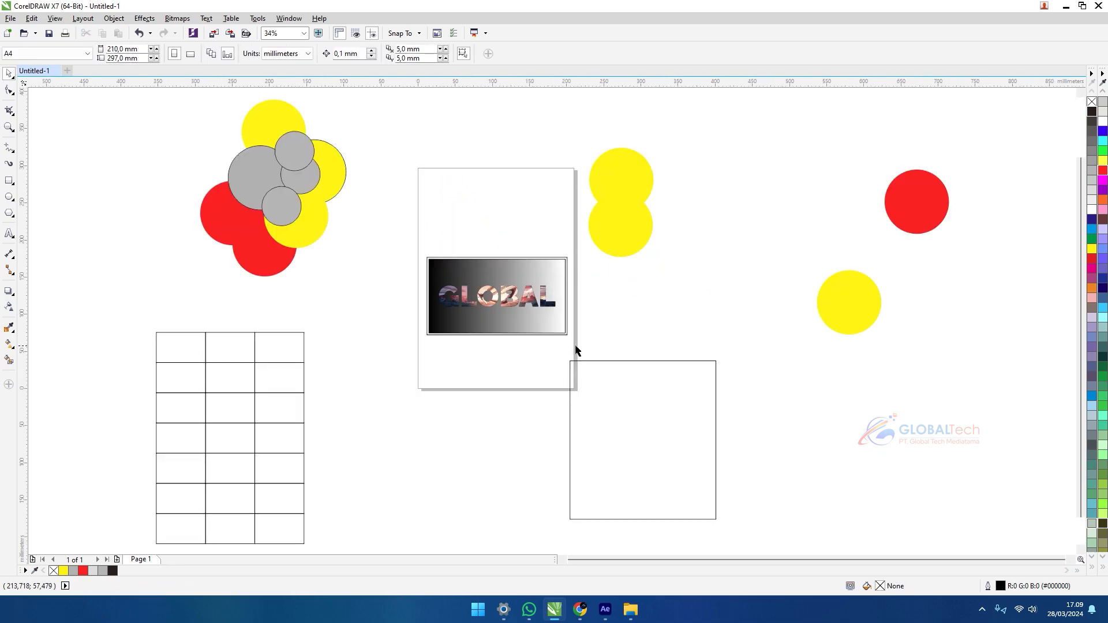
scroll(639, 346, down, 1)
click(666, 356)
scroll(665, 352, up, 1)
scroll(715, 358, down, 2)
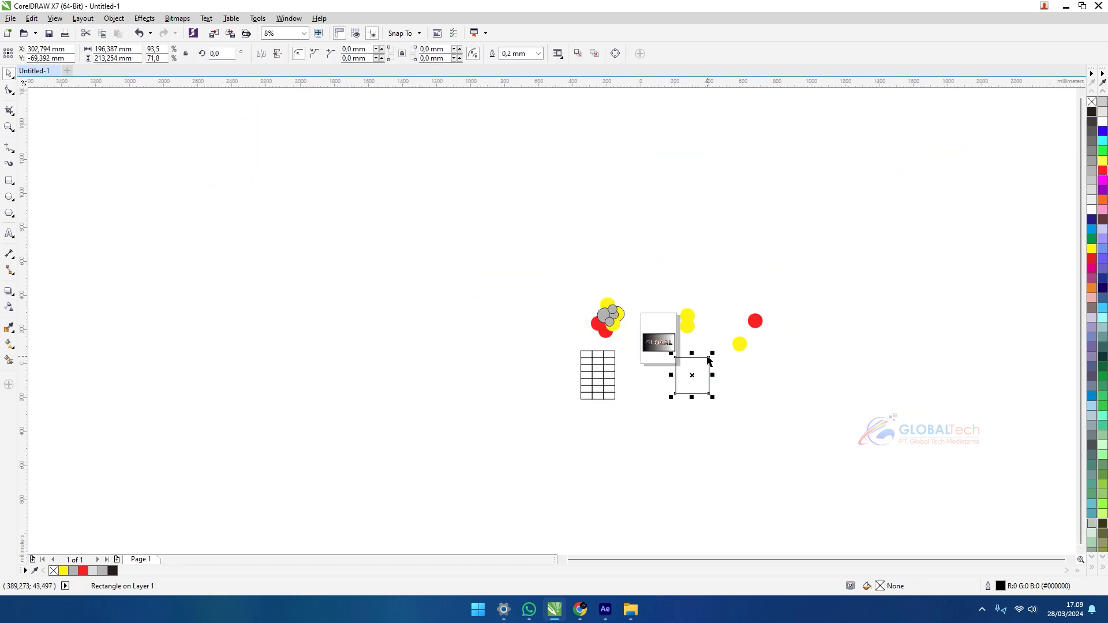
key(Delete)
Step: Place a copy of the single red circle far away from the page, in line with the other objects
click(755, 321)
scroll(688, 337, down, 2)
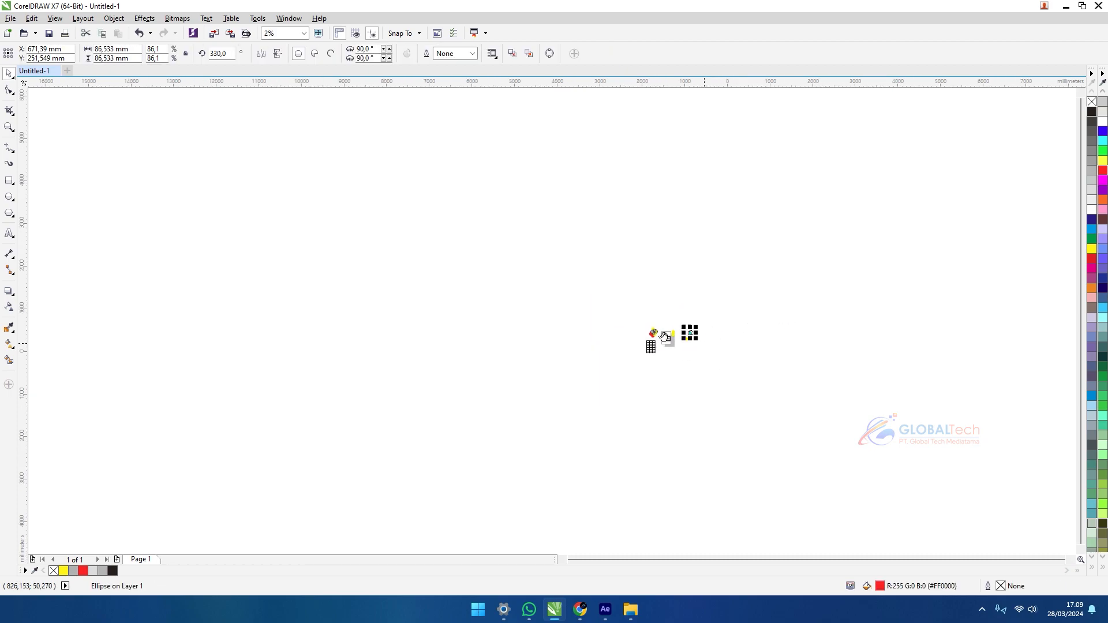
scroll(869, 354, up, 1)
drag(542, 314, 1013, 345)
right_click(1013, 346)
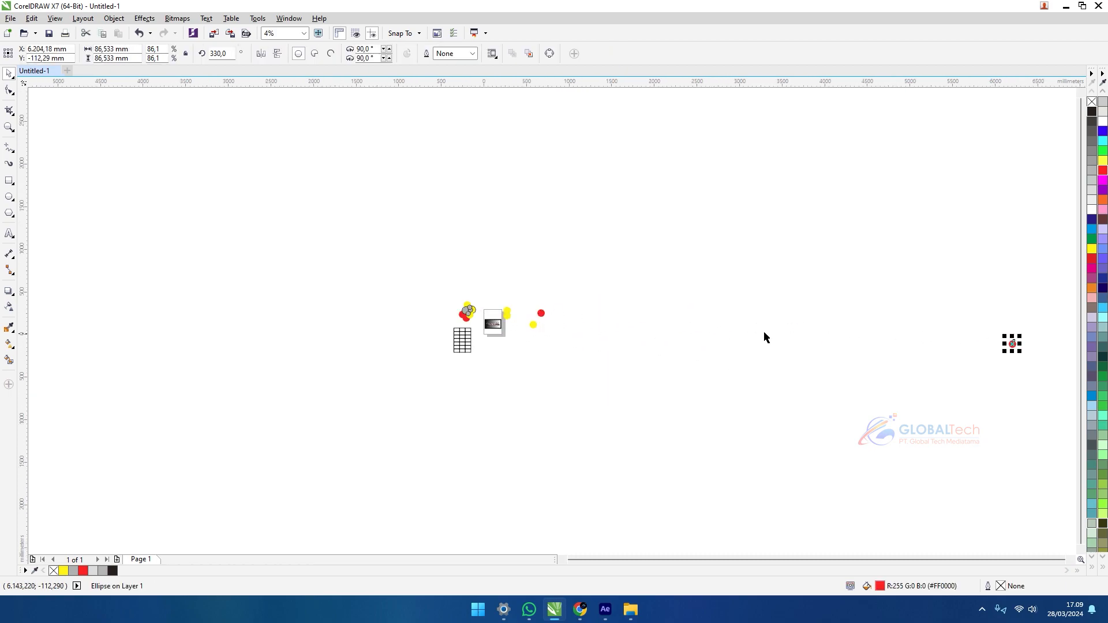
Step: Find the distant copy of the red circle and delete it
click(569, 367)
scroll(414, 375, up, 2)
scroll(522, 379, up, 1)
scroll(522, 379, down, 1)
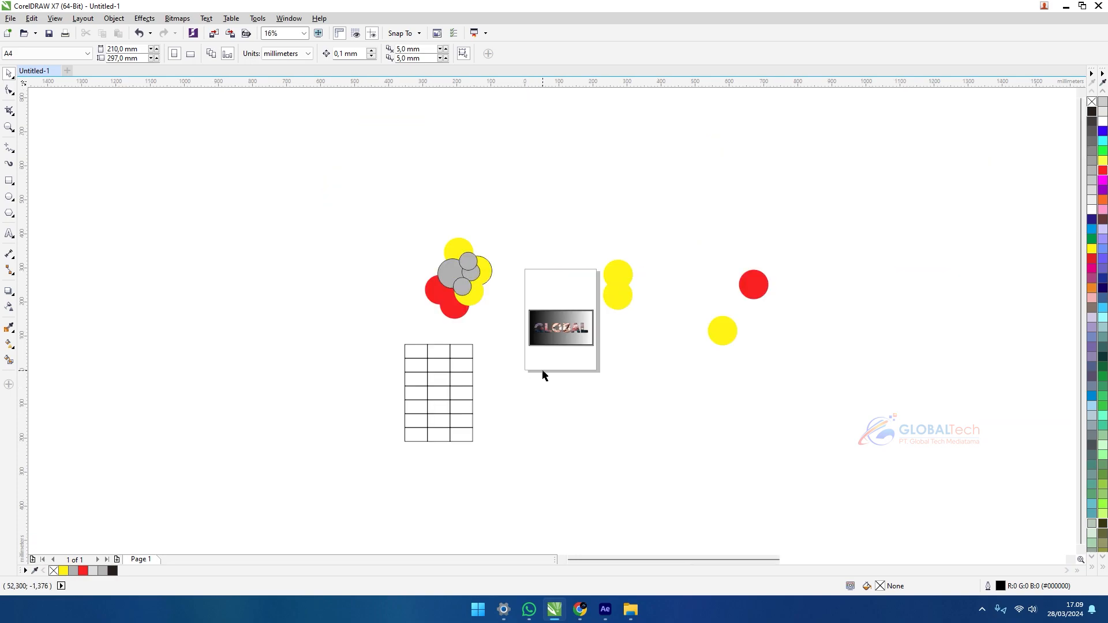
scroll(553, 372, down, 1)
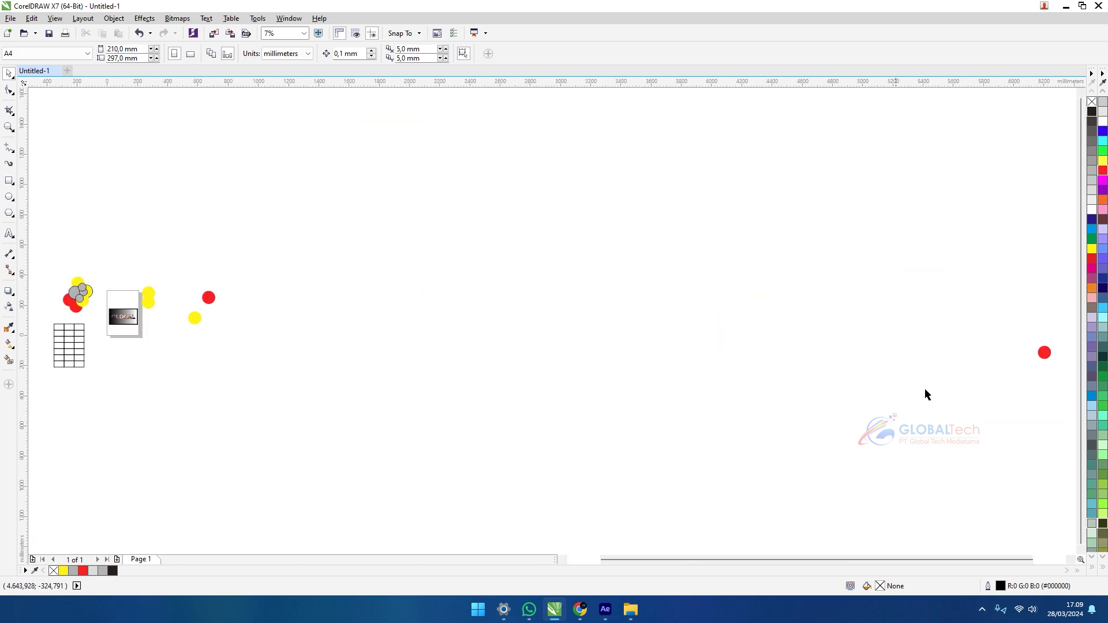
click(1045, 353)
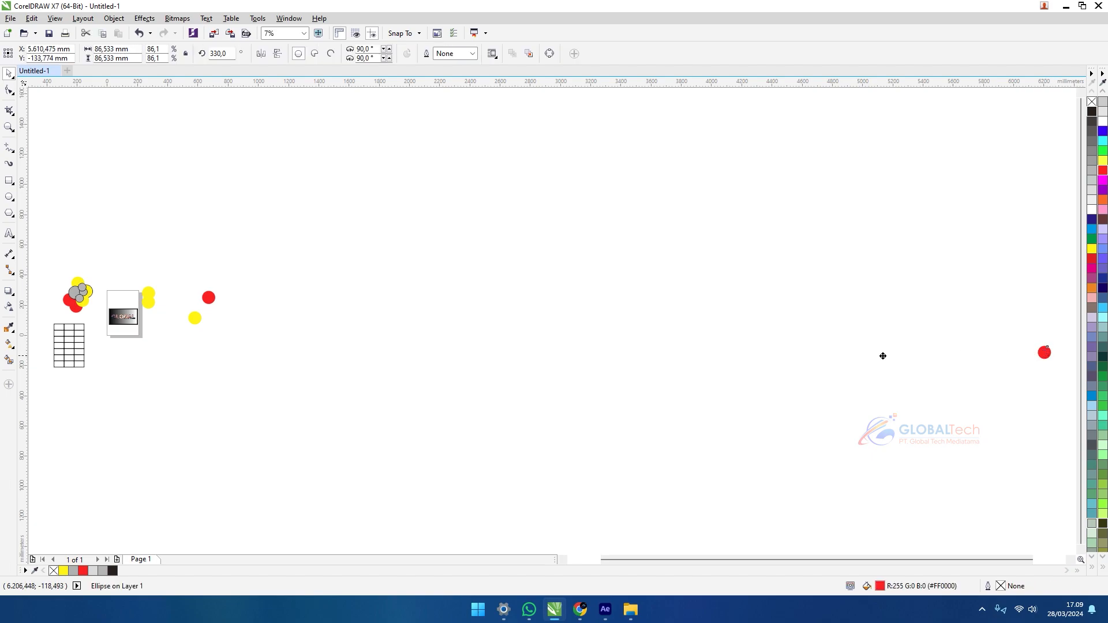
drag(963, 356, 406, 338)
key(Delete)
scroll(584, 398, up, 2)
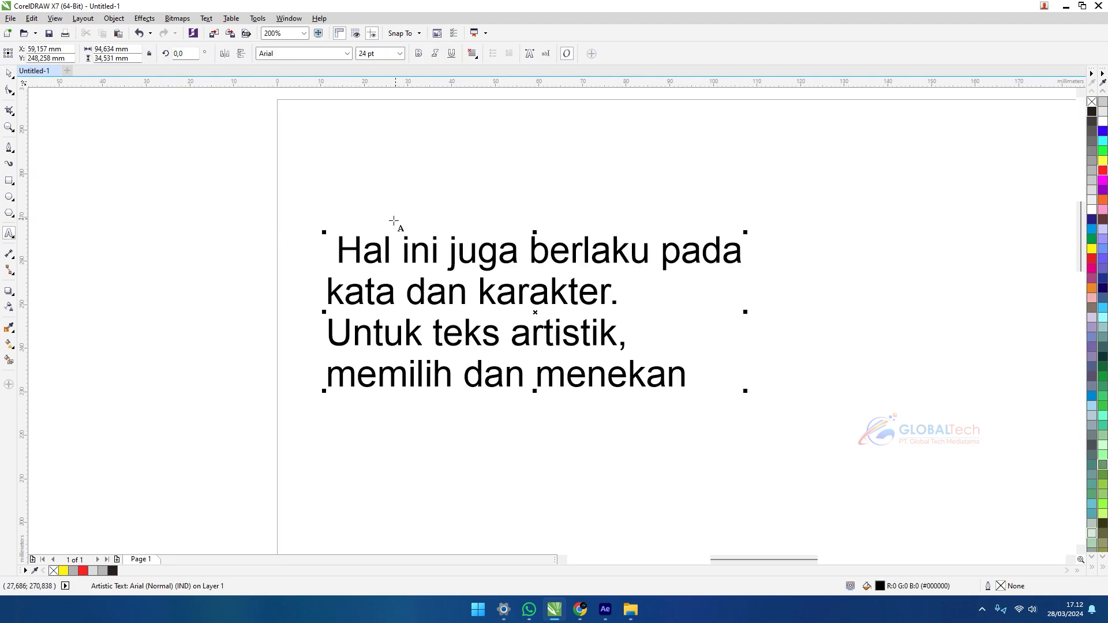
Step: Remove the space before "Hal" in the artistic text and break the text apart into separate lines
click(338, 249)
key(BackSpace)
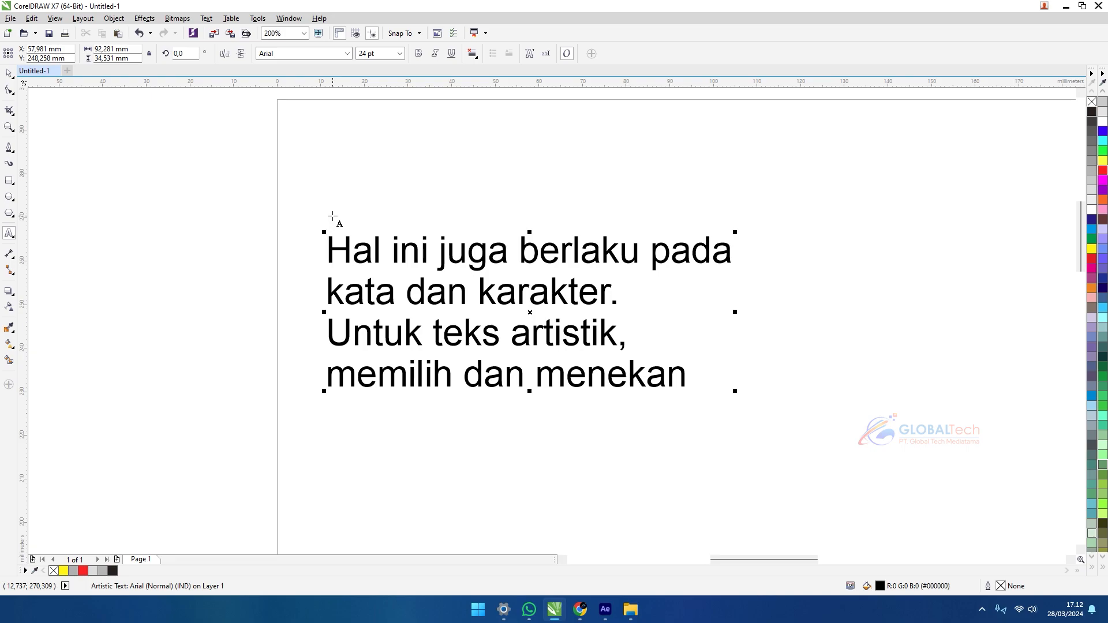
key(ctrl+space)
scroll(553, 282, up, 1)
scroll(554, 289, down, 1)
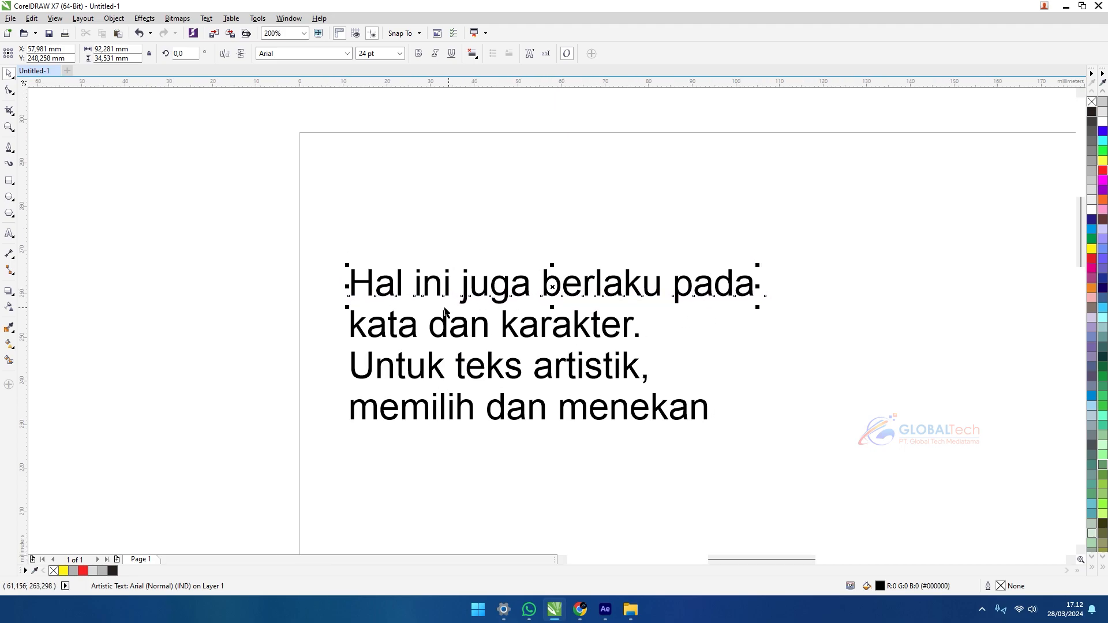
Step: Select the separated lines in turn and break the line "Hal ini juga berlaku pada" apart into single words
click(492, 325)
click(490, 385)
click(497, 408)
click(530, 289)
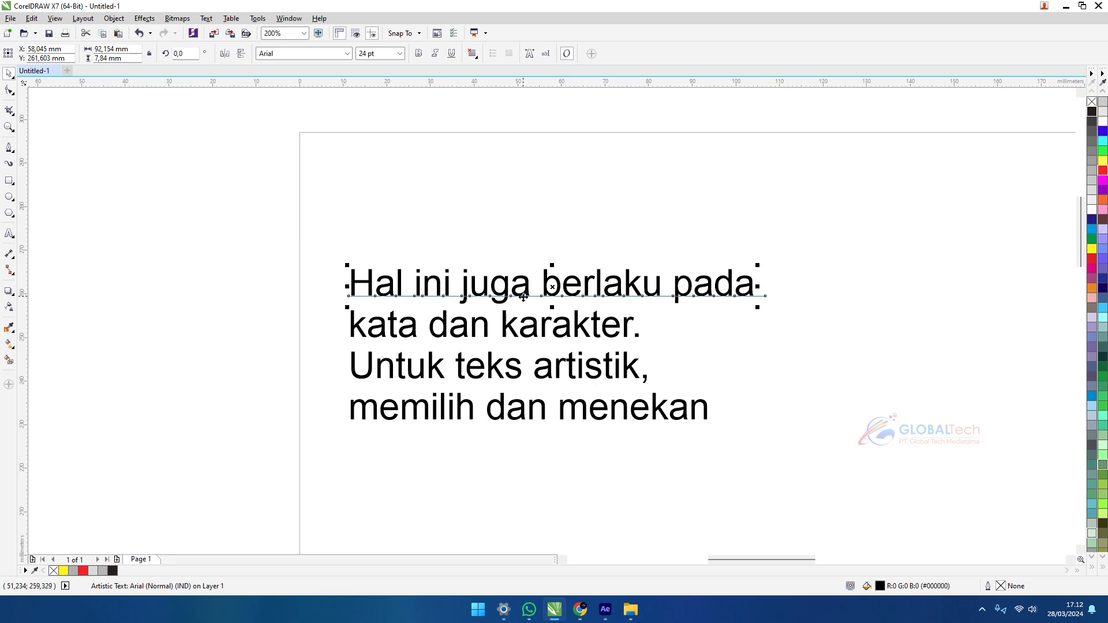
click(532, 268)
click(437, 280)
click(474, 279)
click(505, 284)
click(562, 244)
drag(562, 244, 571, 270)
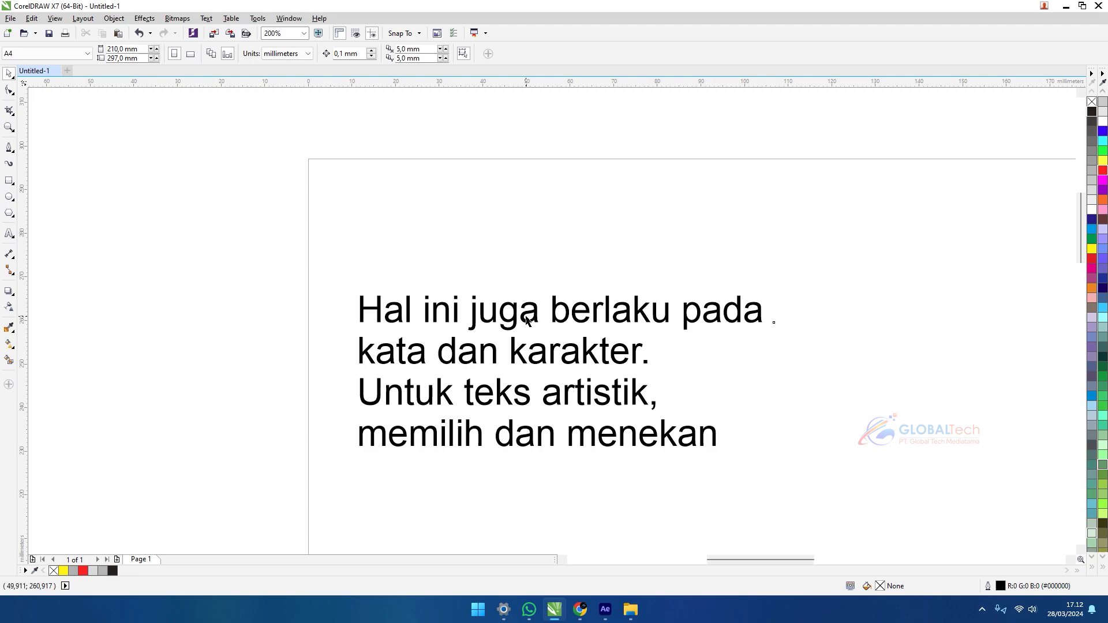
Step: Move the words "juga", "pada" and "Hal" up out of the first line
drag(525, 318, 542, 258)
drag(720, 314, 760, 261)
click(527, 314)
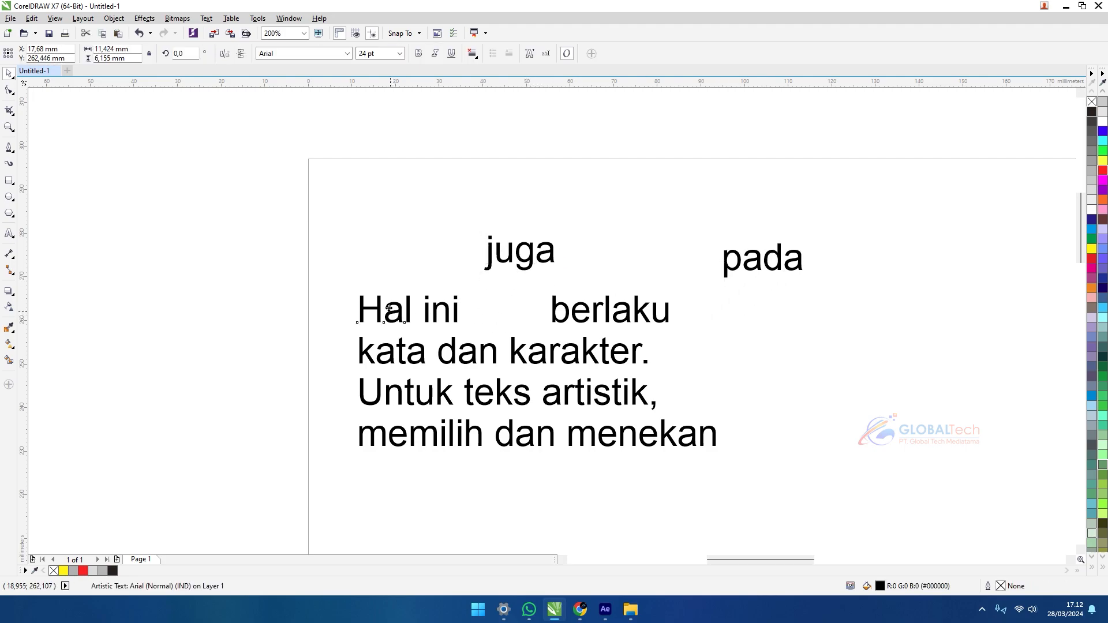
drag(391, 306, 391, 257)
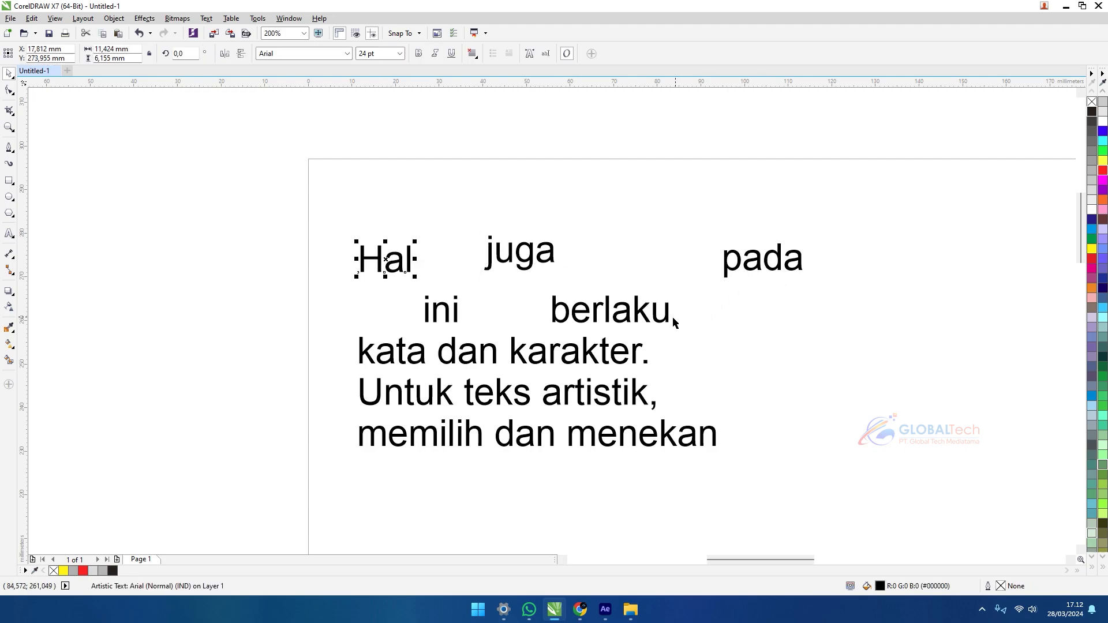
Step: Combine the five loose words of the first line into one text object and clear the selection
click(341, 181)
drag(275, 180, 894, 331)
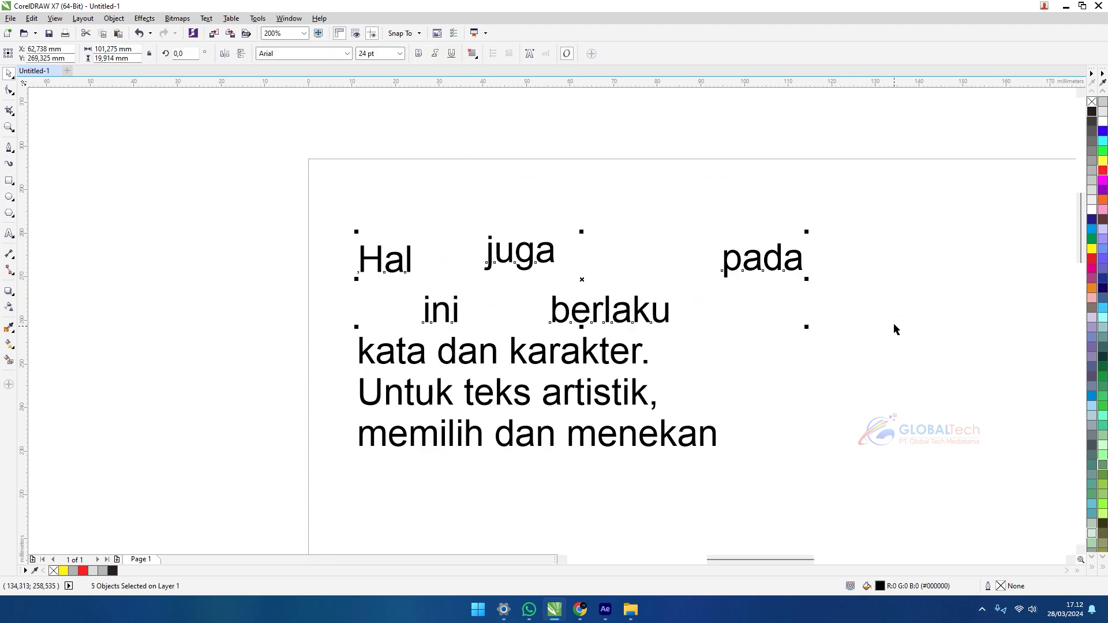
key(ctrl+l)
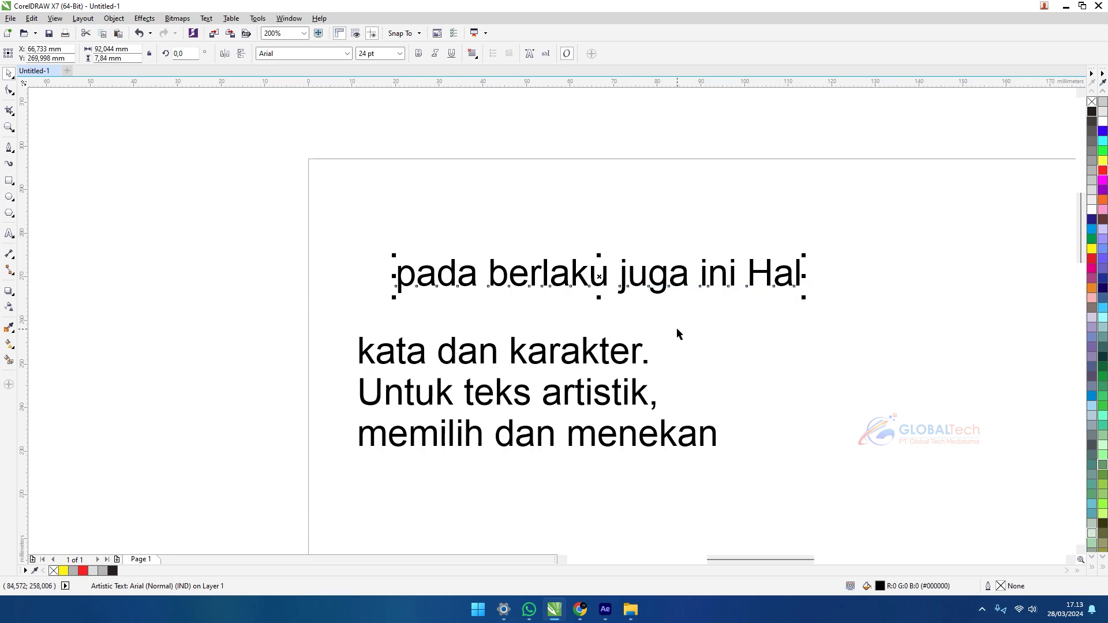
click(810, 424)
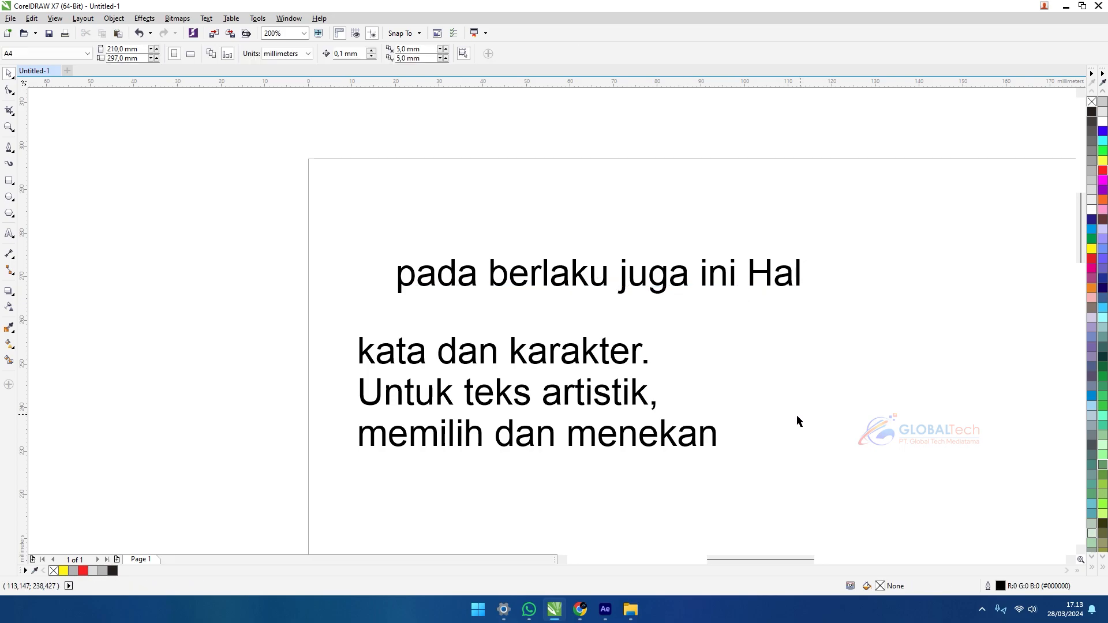
Step: Break the line "kata dan karakter." apart into words and the word "kata" into single letters
drag(777, 424, 770, 349)
scroll(769, 348, down, 1)
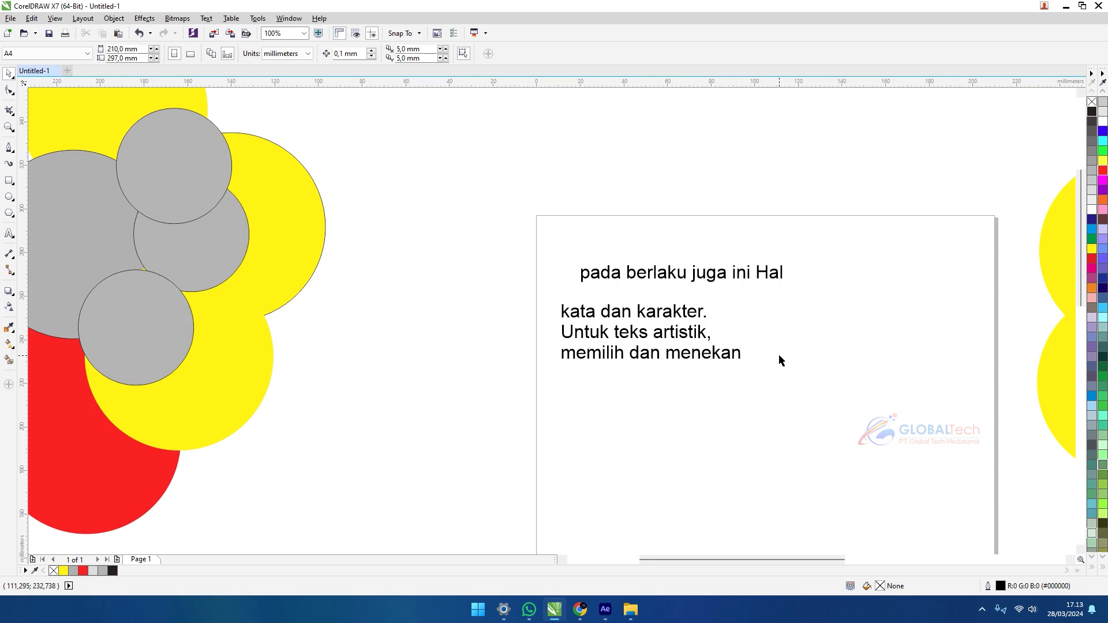
click(683, 317)
key(ctrl+k)
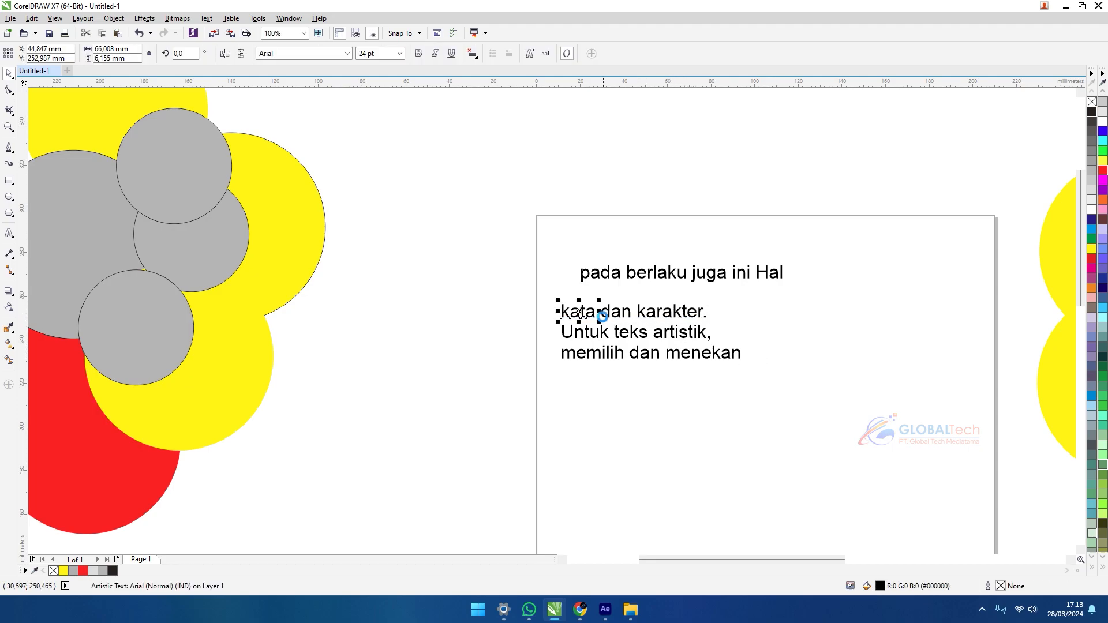
scroll(563, 316, up, 3)
Step: Move the letters k, a, t and a of "kata" apart from each other
drag(780, 312, 609, 212)
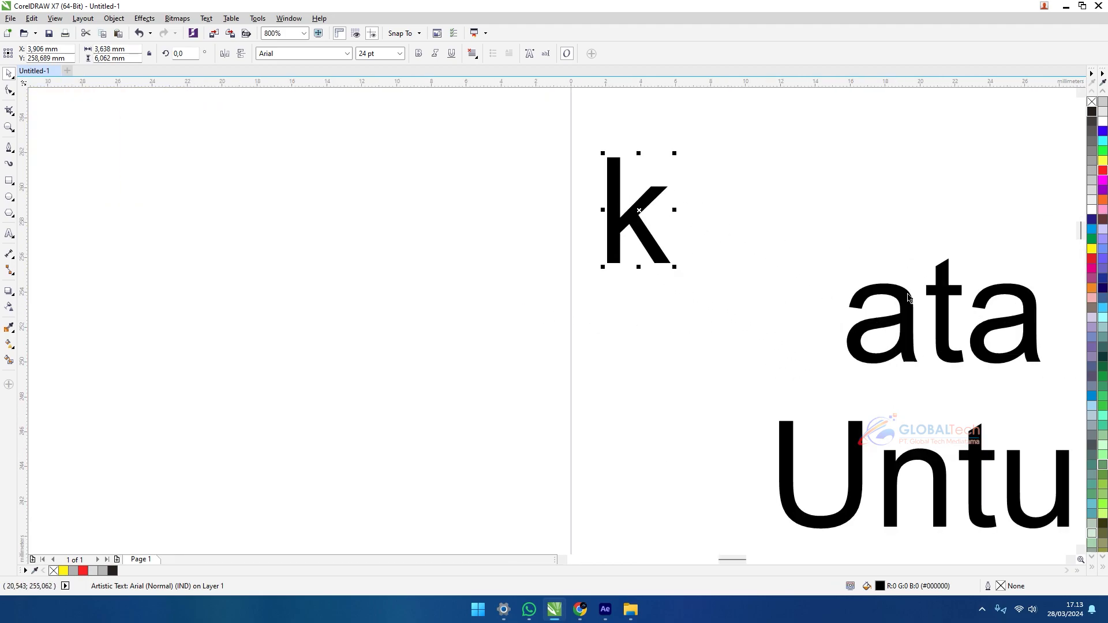
drag(880, 323, 700, 317)
drag(939, 276, 925, 234)
drag(980, 301, 951, 330)
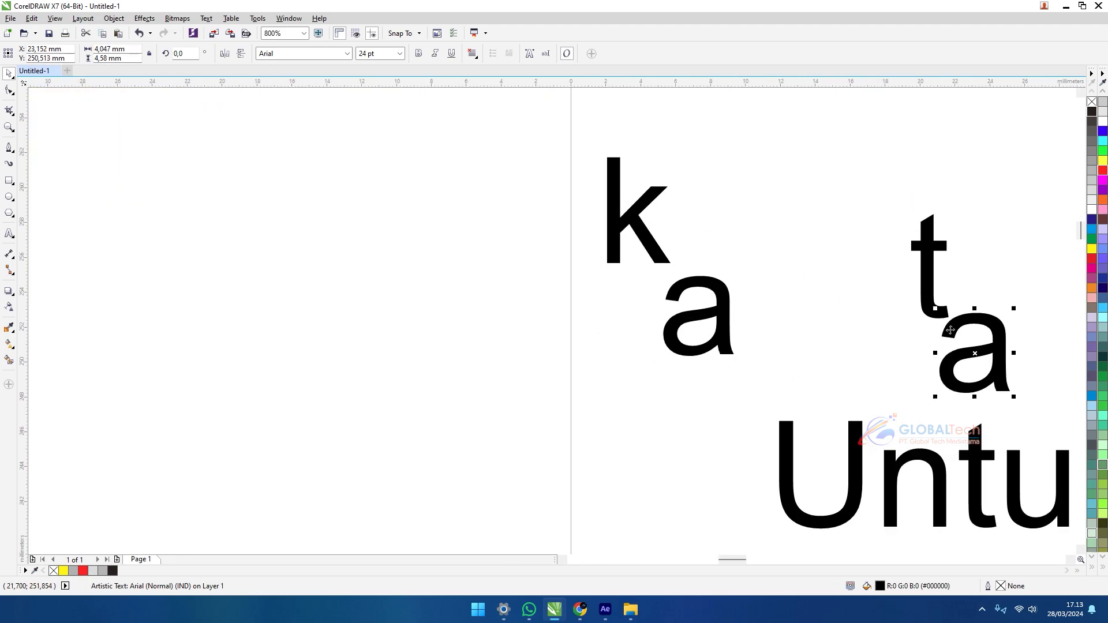
Step: Combine the four loose letters into one text object and delete the space after its first letter
scroll(908, 310, down, 2)
drag(642, 268, 747, 304)
key(ctrl+l)
double_click(772, 299)
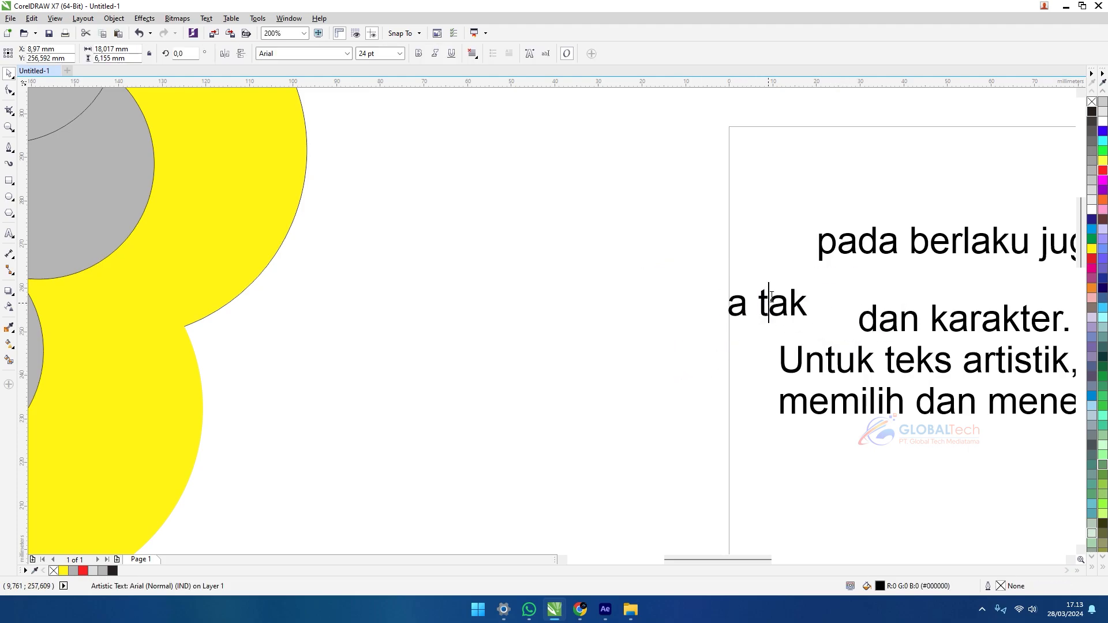
key(Left)
key(BackSpace)
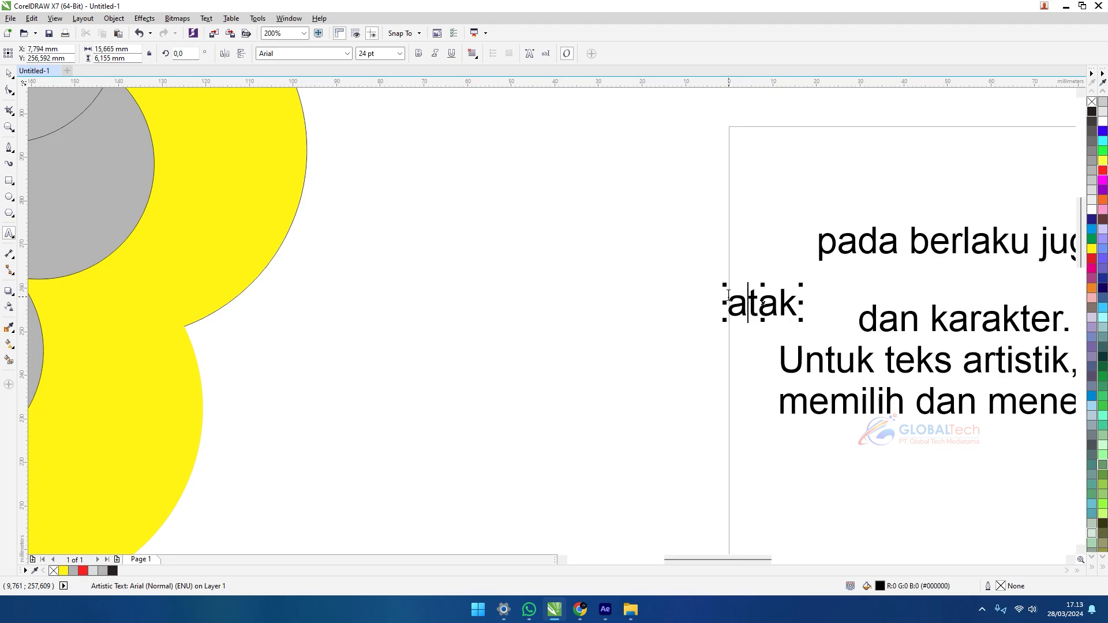
click(11, 75)
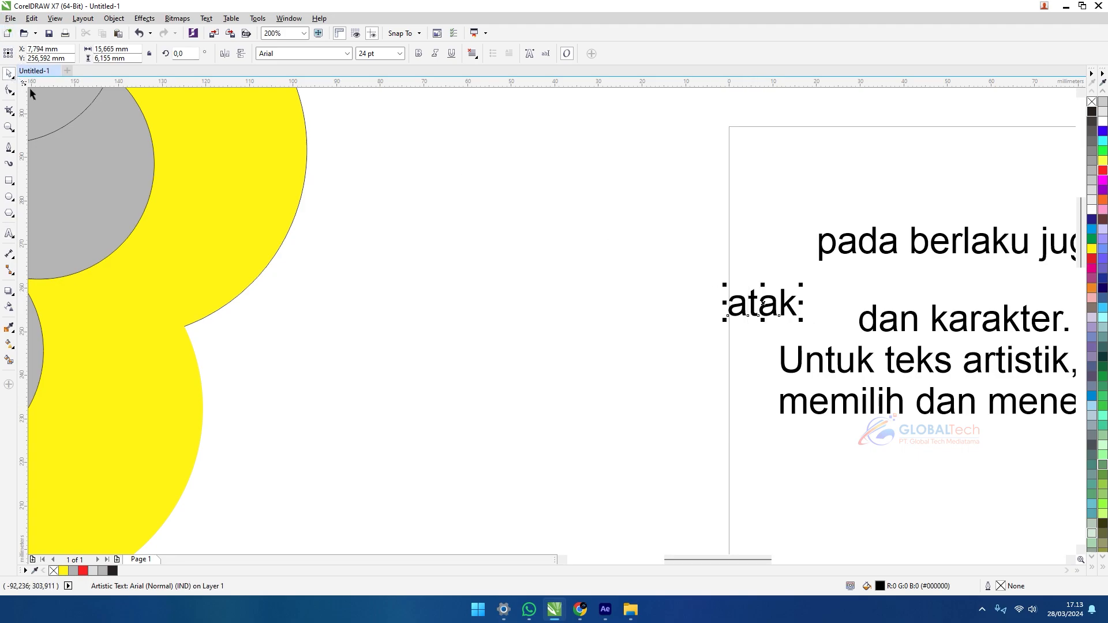
Step: Select all the practice text objects and move them off the page, beyond its upper right corner
scroll(352, 306, down, 1)
drag(713, 330, 633, 353)
click(739, 346)
drag(774, 272, 379, 410)
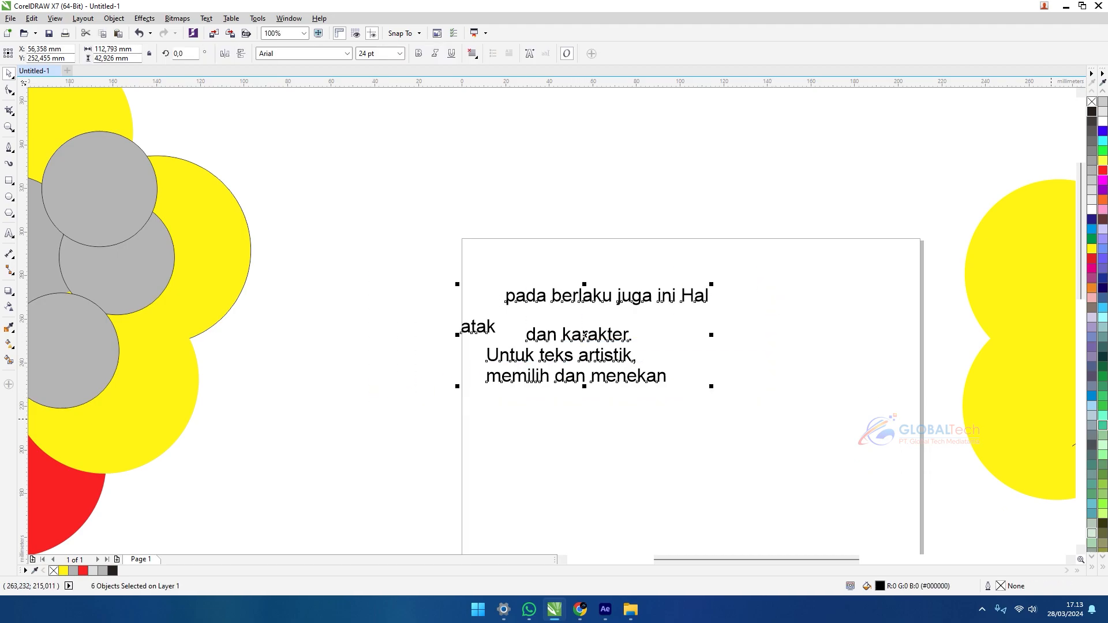
scroll(422, 367, down, 2)
drag(470, 364, 596, 260)
scroll(670, 466, up, 2)
Step: Move the framed GLOBAL design onto the page, slightly above its middle, and clear the selection
drag(794, 407, 988, 342)
scroll(988, 342, down, 1)
click(882, 344)
drag(882, 344, 594, 233)
click(612, 332)
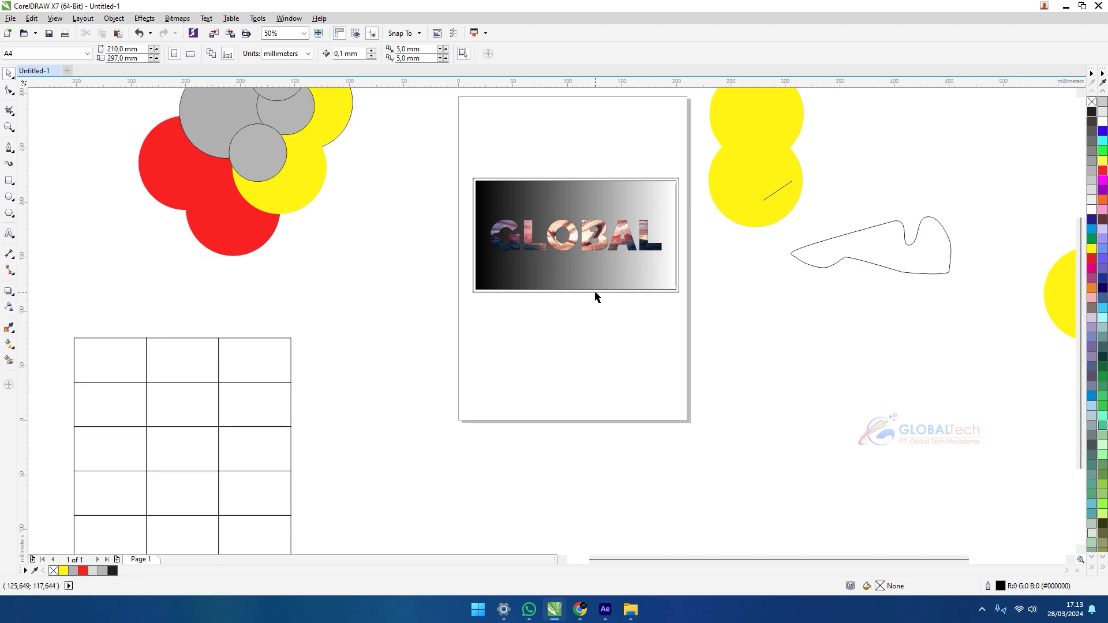
Step: Shift the GLOBAL text slightly to the left within the gradient rectangle and leave it selected
click(637, 250)
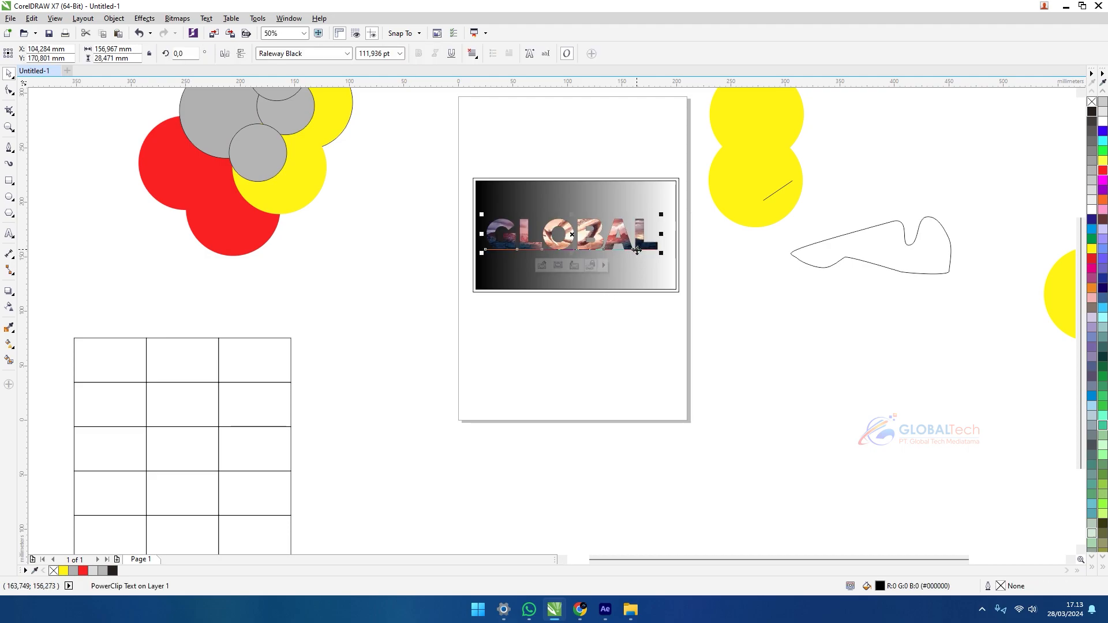
scroll(636, 250, up, 2)
click(823, 268)
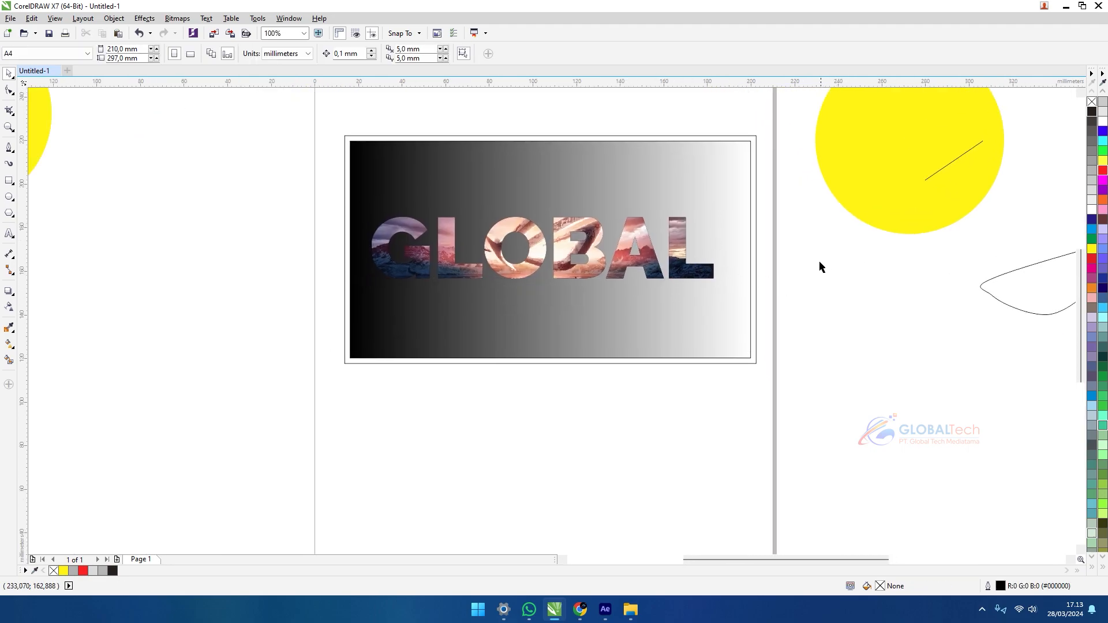
click(658, 275)
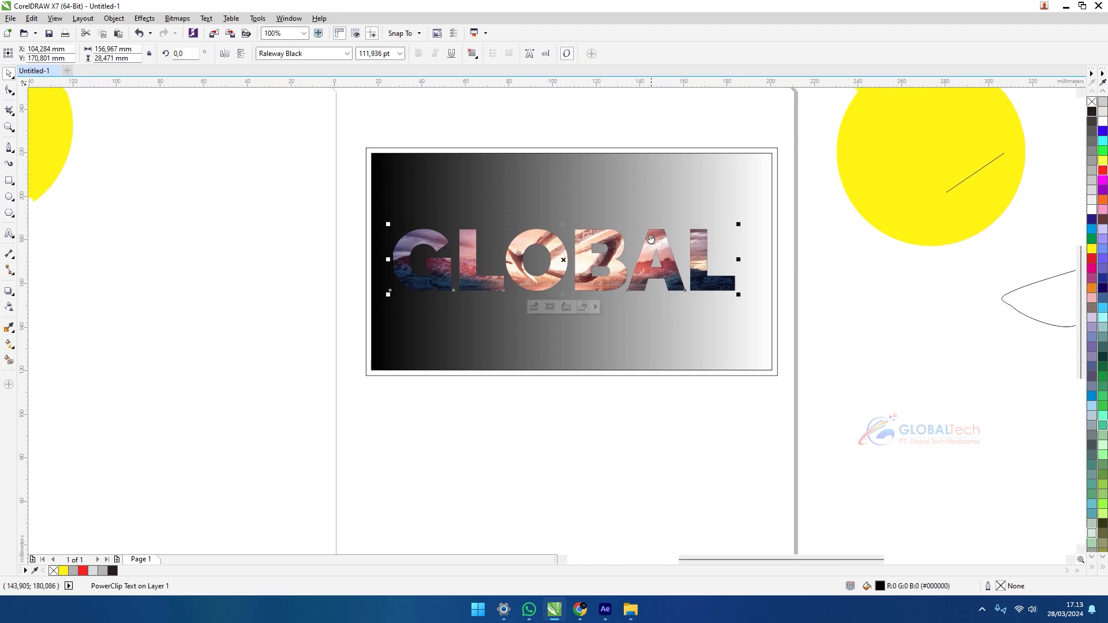
click(885, 281)
click(673, 253)
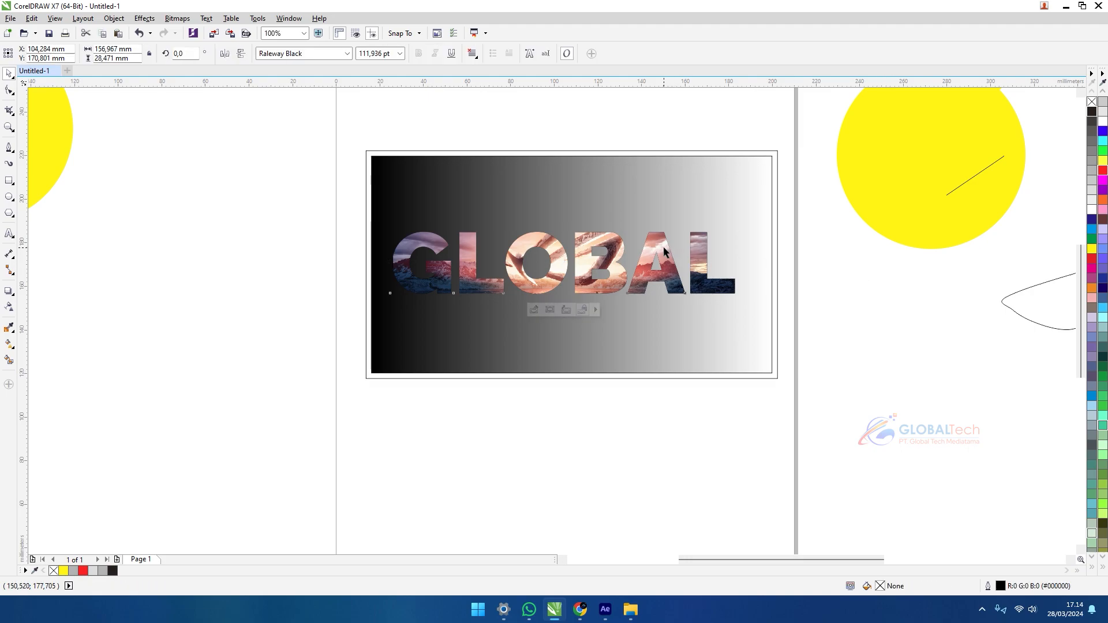
scroll(668, 248, down, 2)
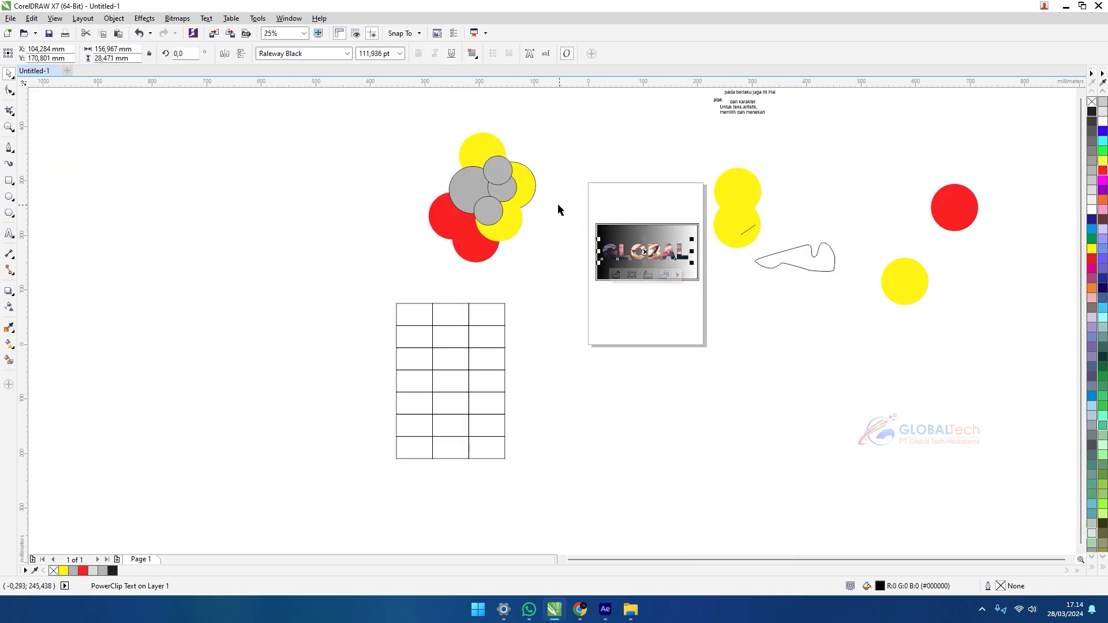
Step: Group the GLOBAL text with its two surrounding rectangles and move the group below the page
drag(559, 206, 715, 364)
key(ctrl+g)
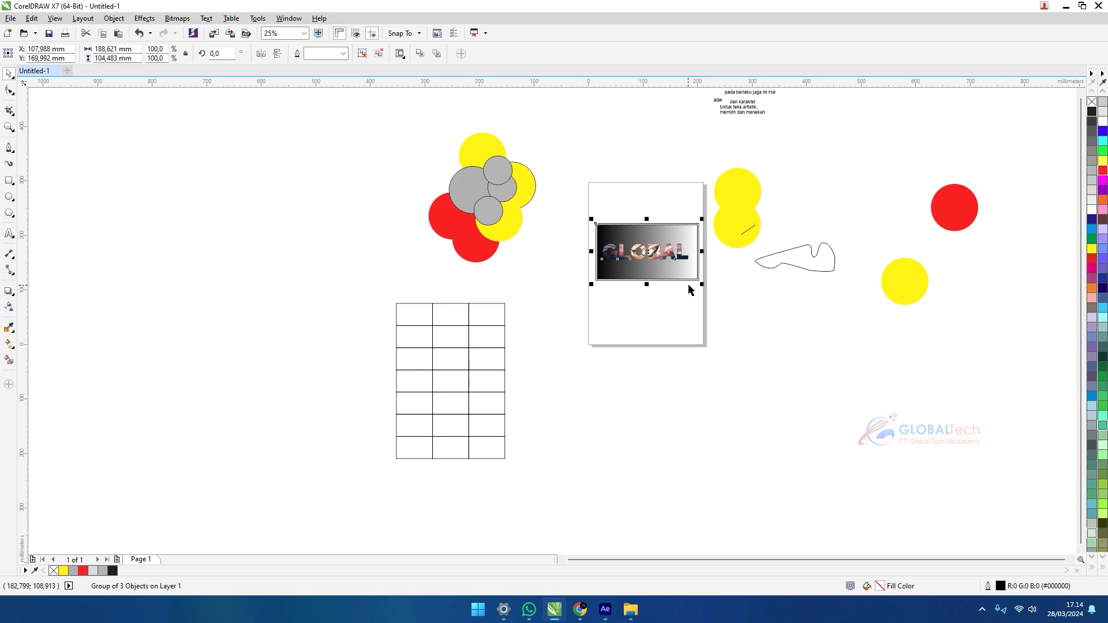
drag(683, 277, 651, 405)
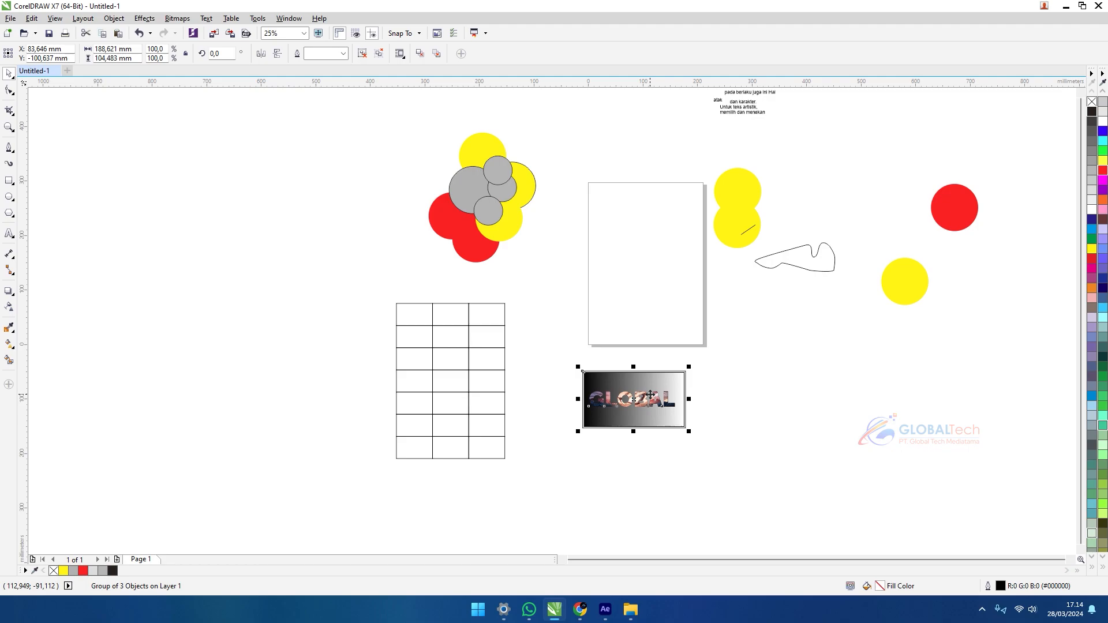
Step: Centre the GLOBAL group on the page and clear the selection
key(p)
scroll(665, 269, up, 2)
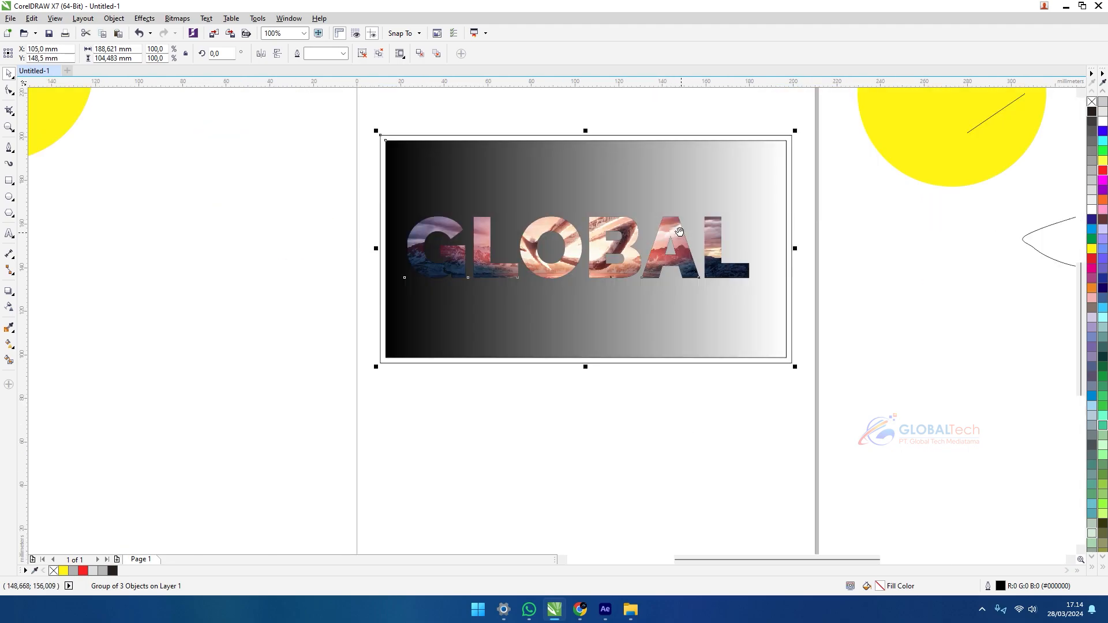
scroll(682, 233, down, 1)
scroll(703, 165, up, 1)
scroll(835, 365, up, 1)
click(836, 366)
scroll(594, 308, down, 2)
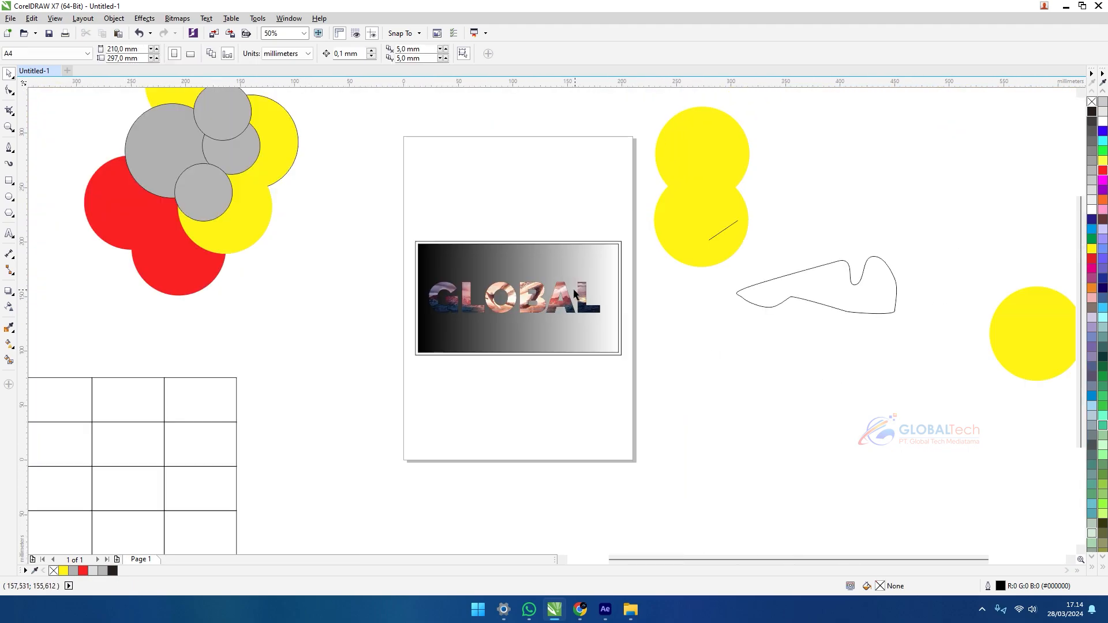
Step: Centre the loose single yellow circle on the page and bring it in front of the GLOBAL group
click(576, 294)
scroll(950, 324, down, 1)
click(976, 317)
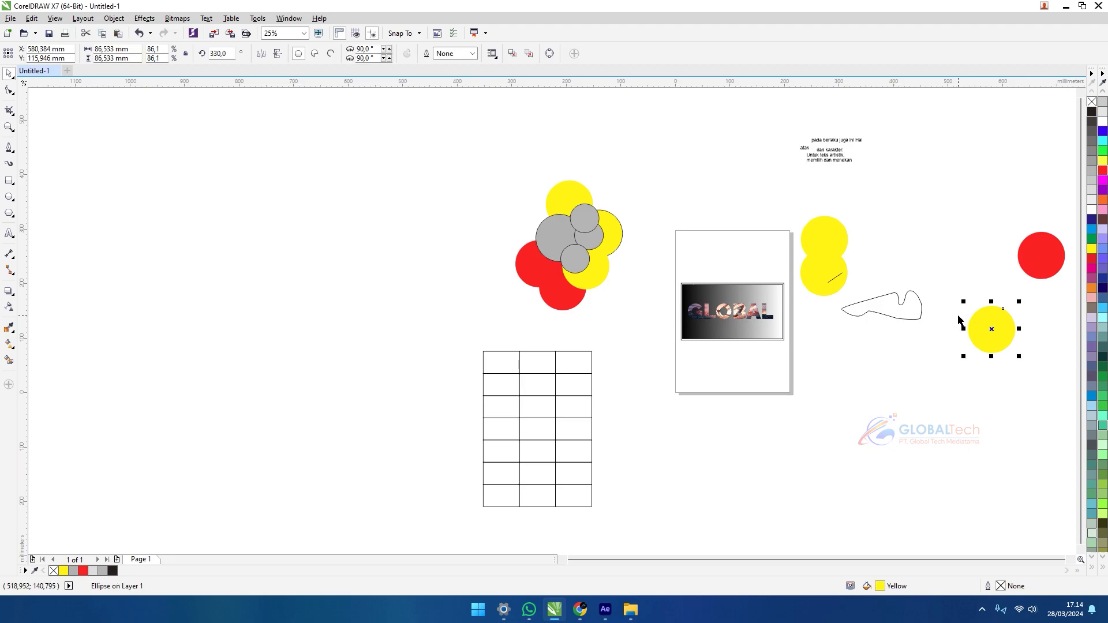
key(Delete)
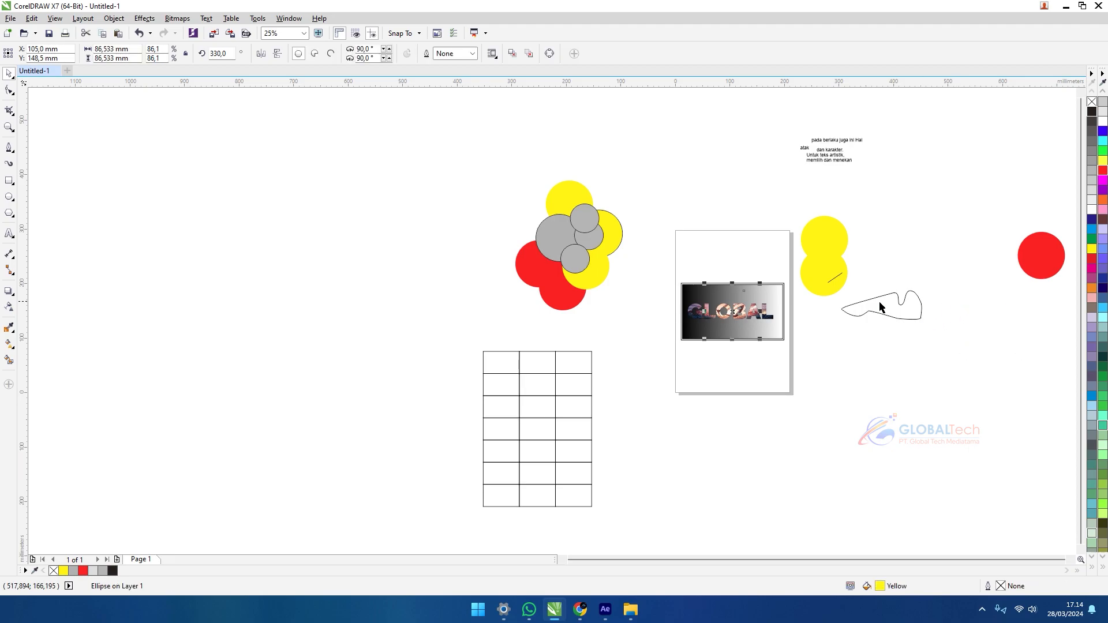
scroll(768, 314, up, 1)
key(shift+Page_Up)
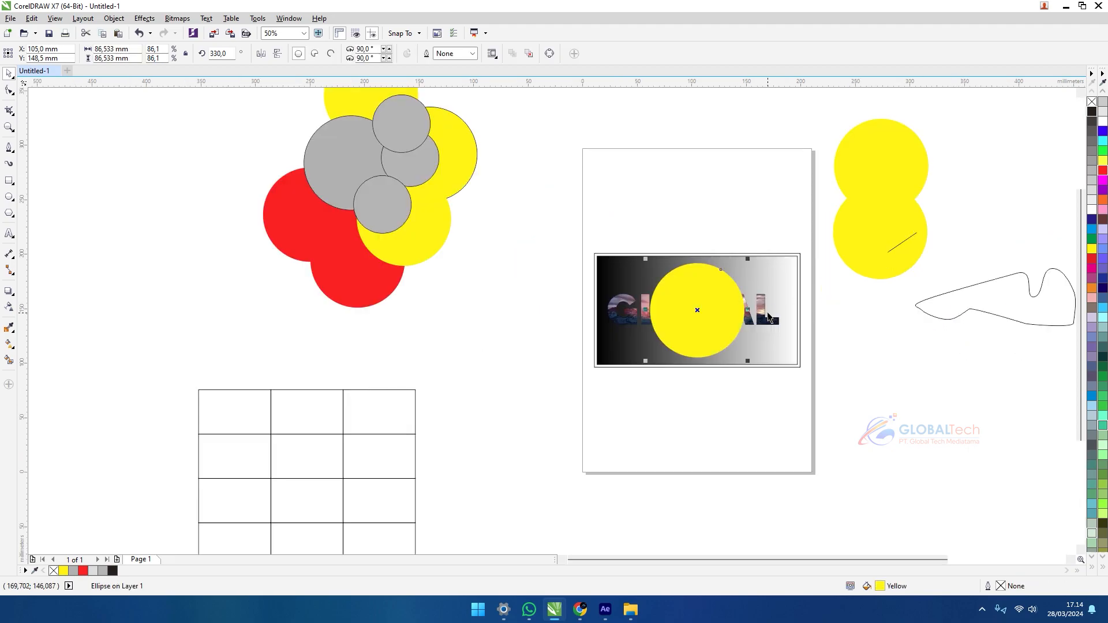
Step: Shrink the centred yellow circle about its centre to about 46 mm in diameter and clear the selection
click(748, 335)
click(721, 295)
scroll(721, 295, up, 1)
drag(772, 229, 724, 276)
click(819, 160)
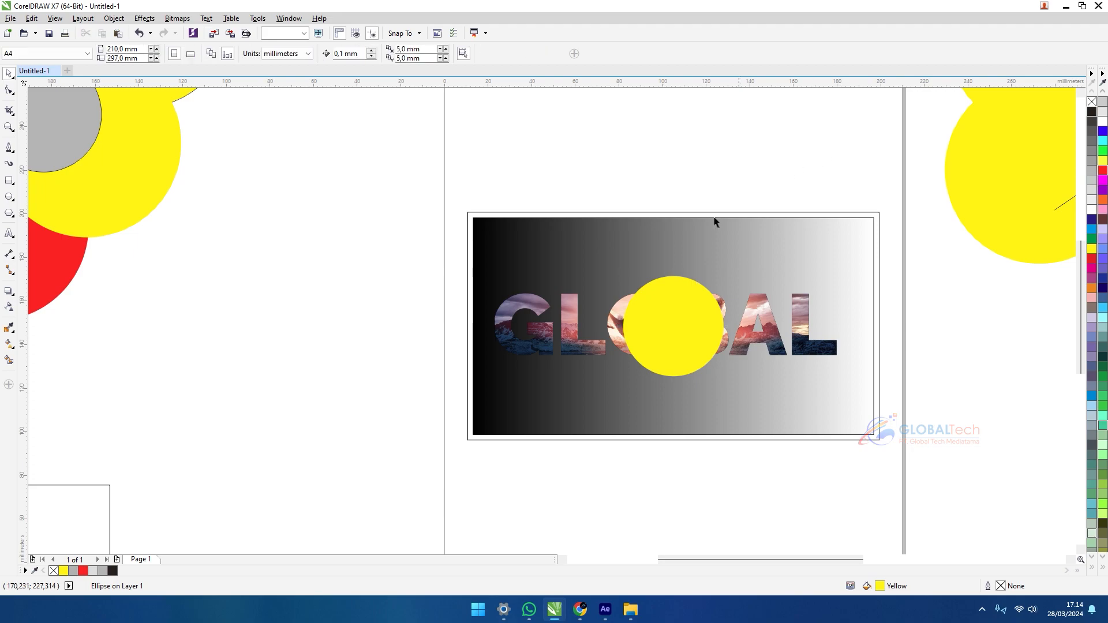
Step: Place a copy of the centred yellow circle above the frame's upper edge, shrunk to about 1.6 mm in diameter
click(633, 339)
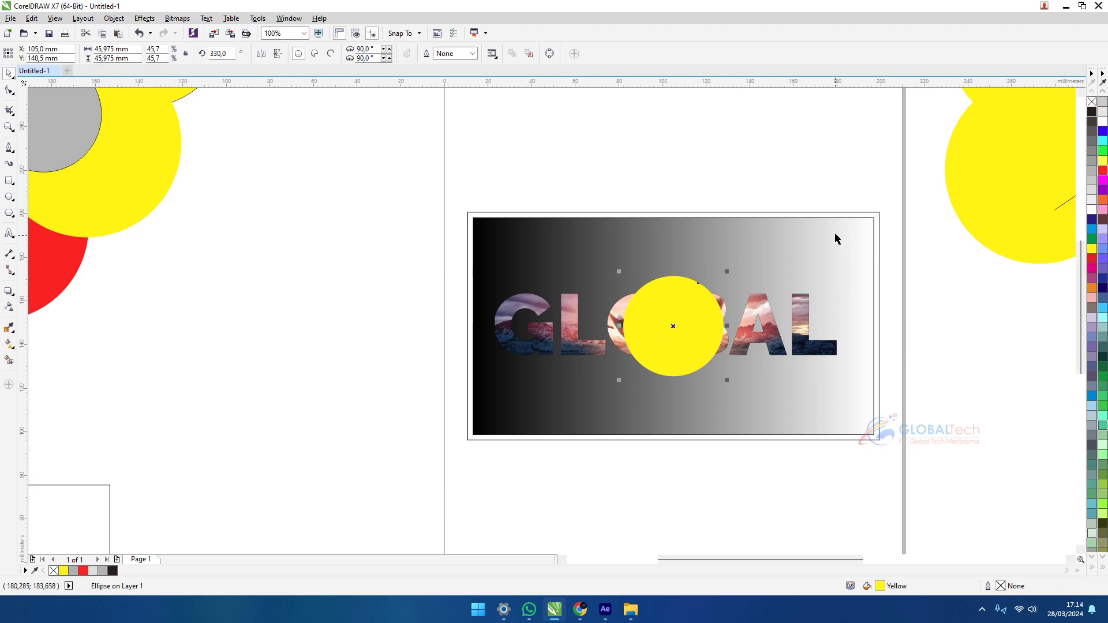
drag(696, 307, 660, 206)
drag(693, 279, 600, 264)
scroll(577, 176, up, 2)
scroll(577, 231, down, 1)
scroll(600, 264, down, 2)
scroll(570, 264, up, 2)
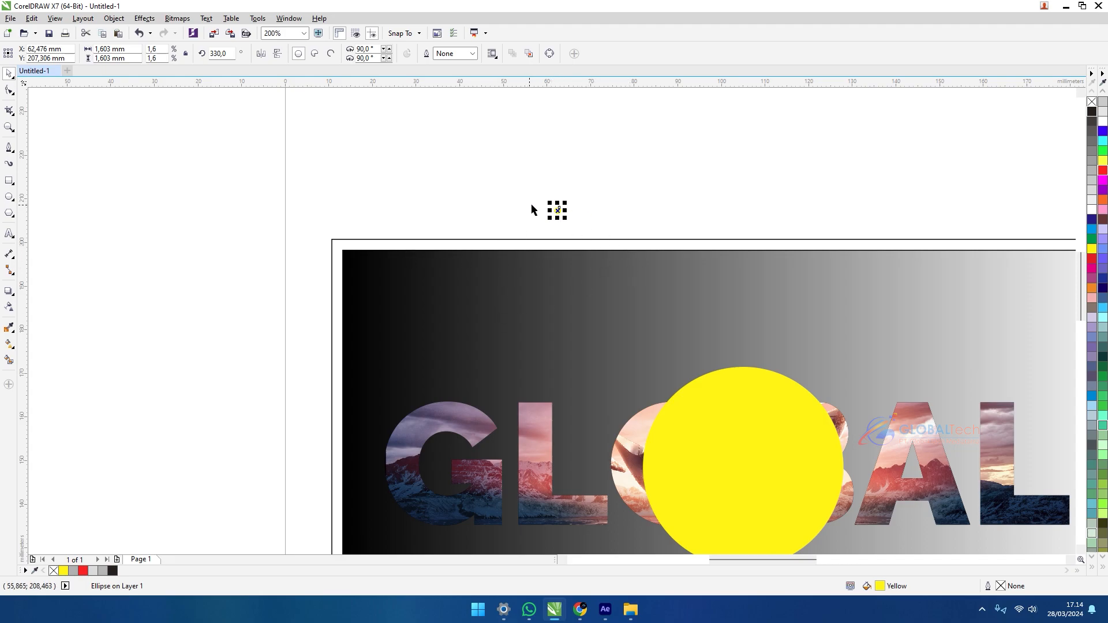
Step: Select the small circle with the GLOBAL group and try aligning it to the frame's upper right and lower right corners
shift+click(616, 241)
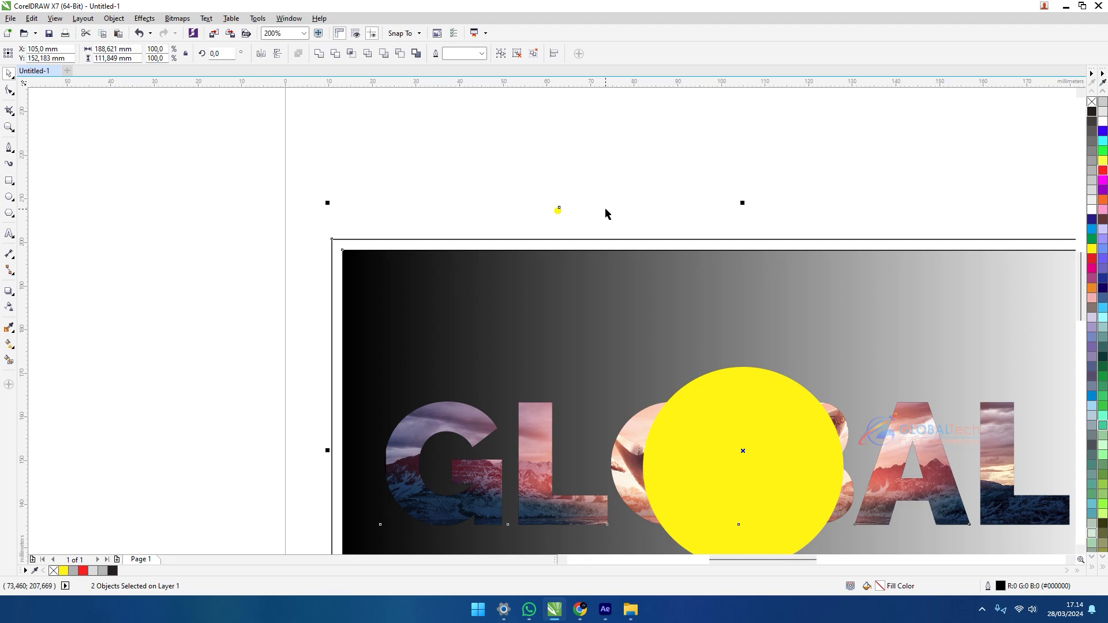
key(l)
key(t)
scroll(605, 209, down, 1)
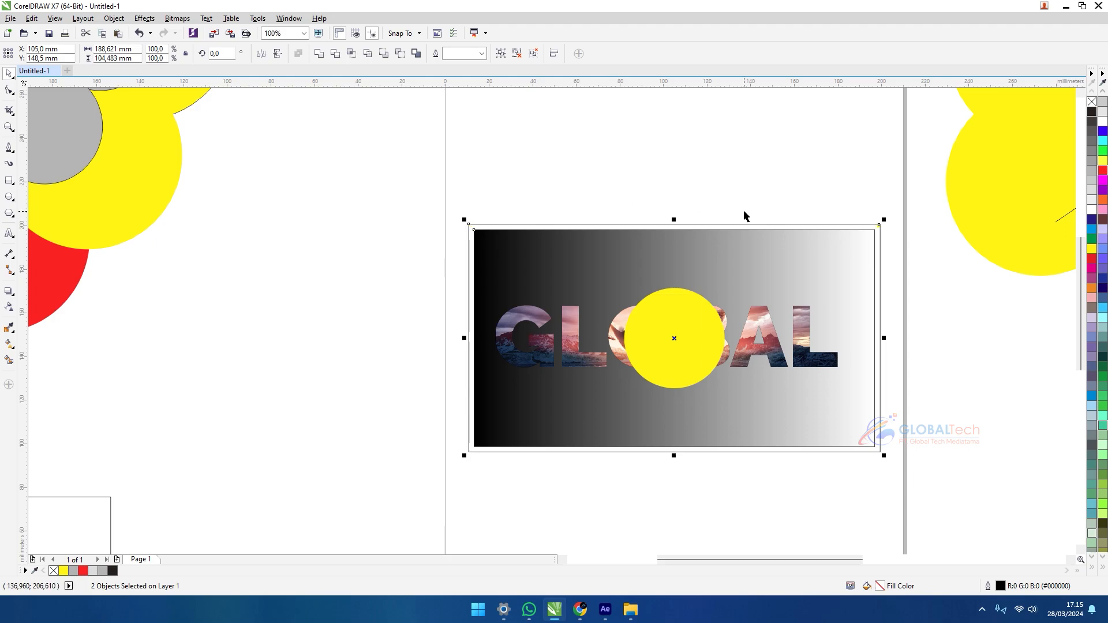
scroll(744, 217, up, 1)
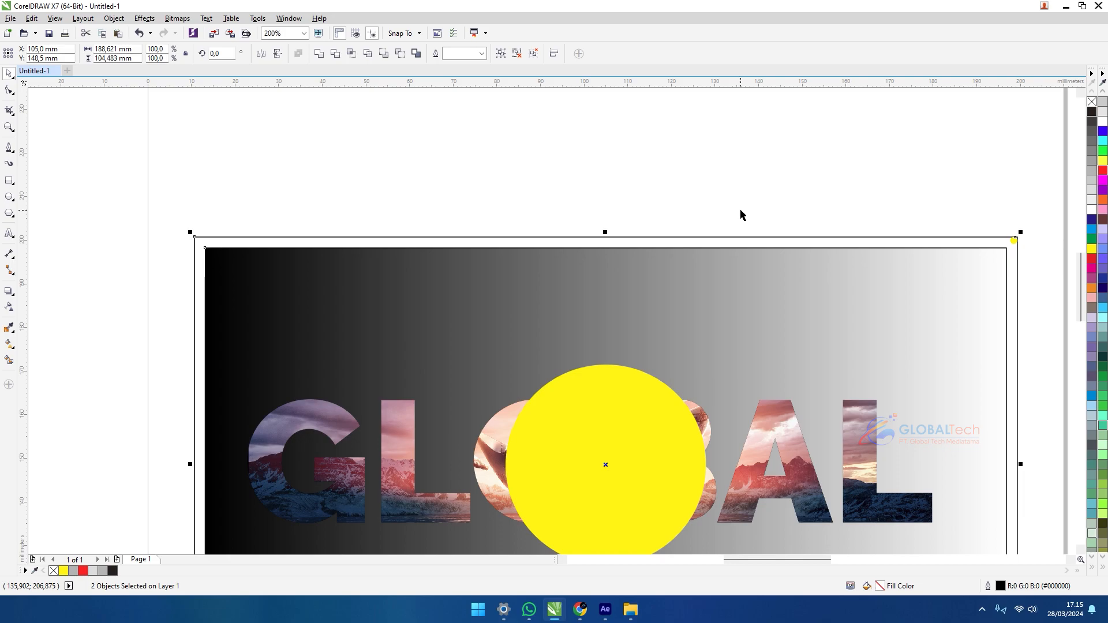
scroll(744, 216, down, 1)
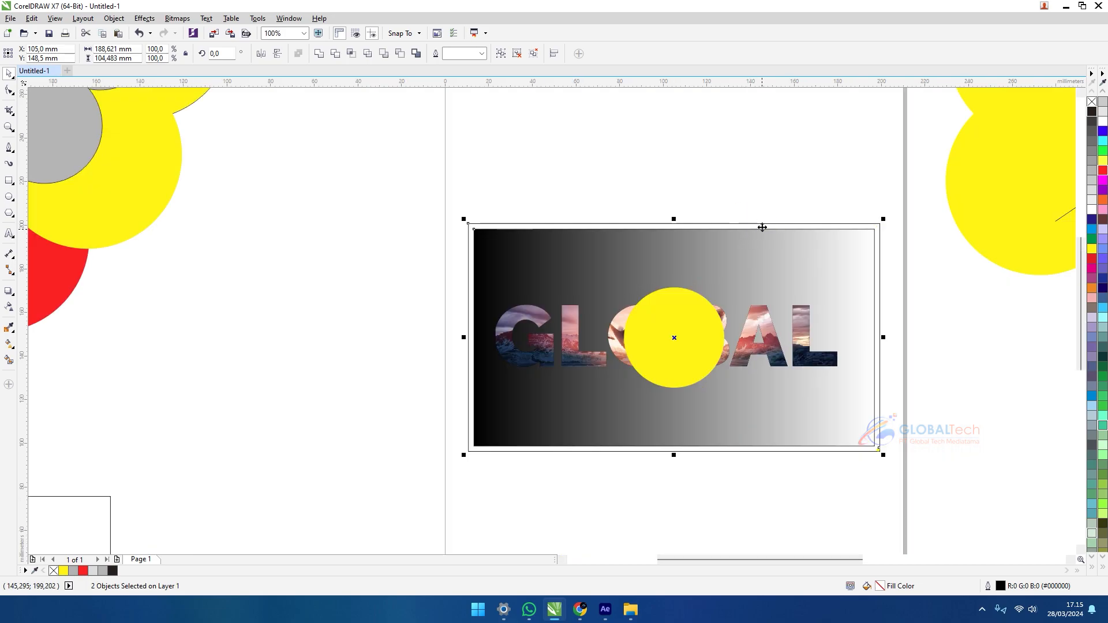
Step: Align the small yellow circle with the frame's upper left corner and clear the selection
click(916, 306)
drag(896, 442, 838, 480)
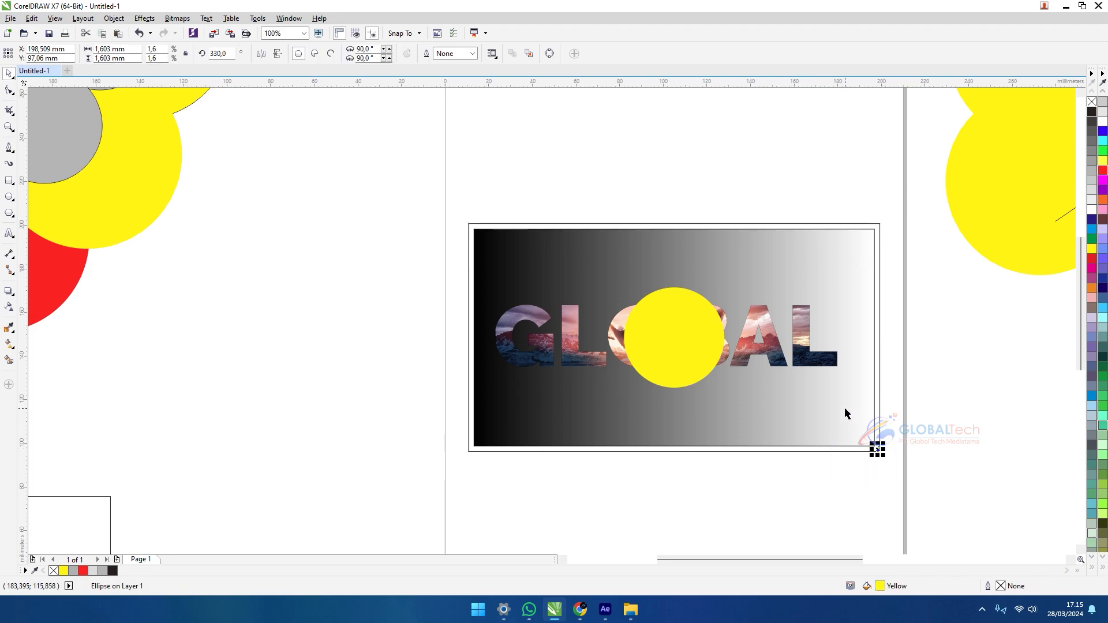
shift+click(877, 352)
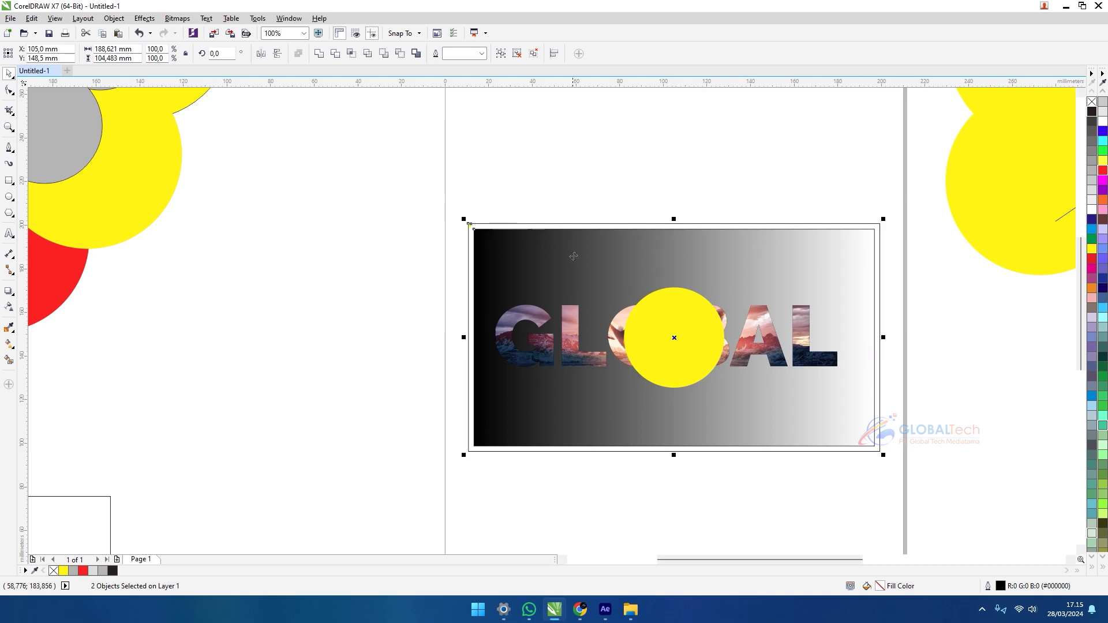
click(459, 209)
Step: Copy the corner circle about 2.8 mm to the right along the frame's upper edge and repeat the duplication twice
scroll(460, 211, up, 2)
drag(570, 229, 509, 232)
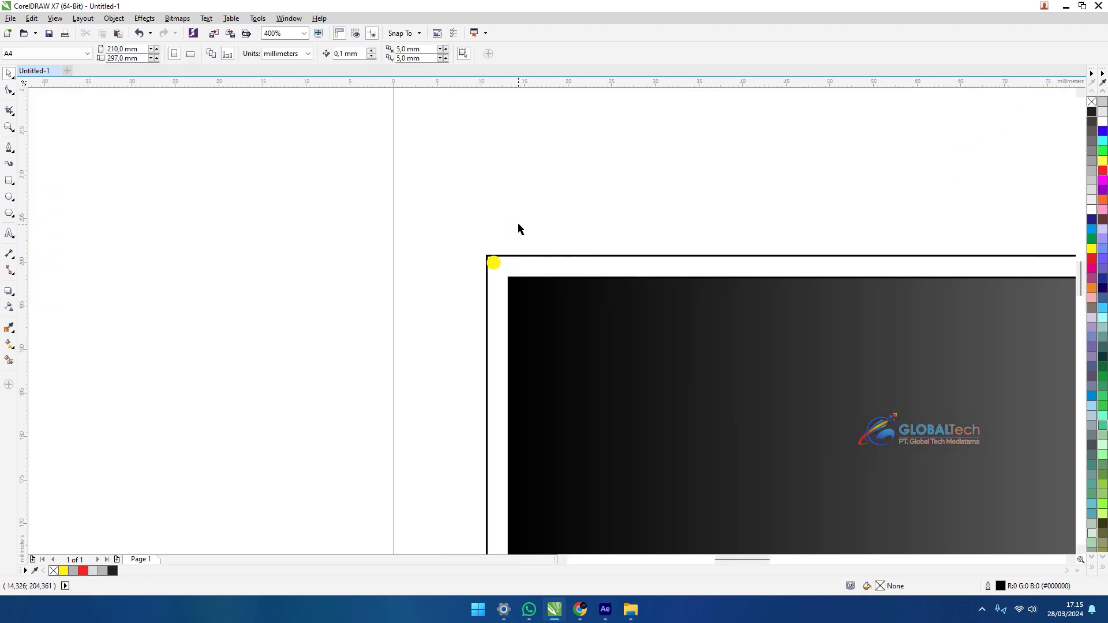
drag(579, 235, 501, 209)
click(409, 240)
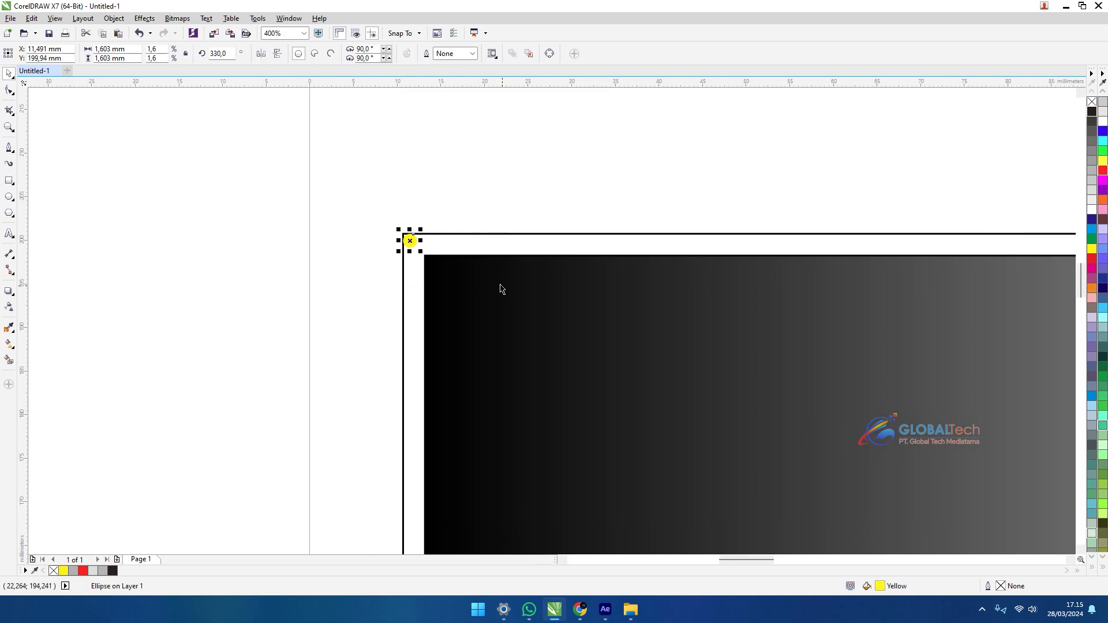
scroll(413, 236, up, 1)
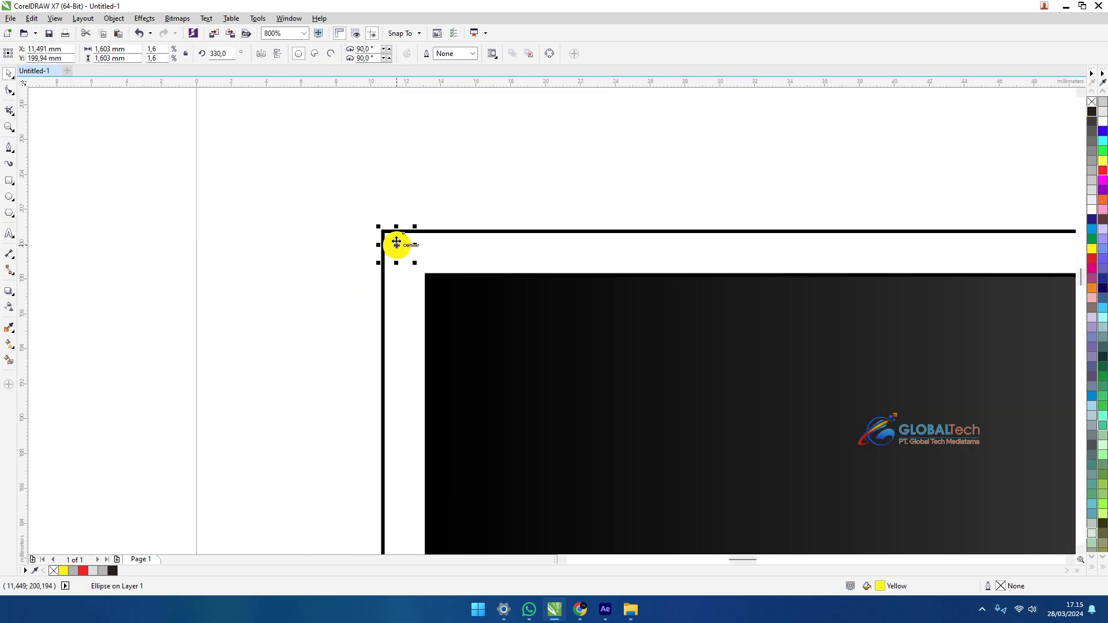
drag(398, 242, 449, 254)
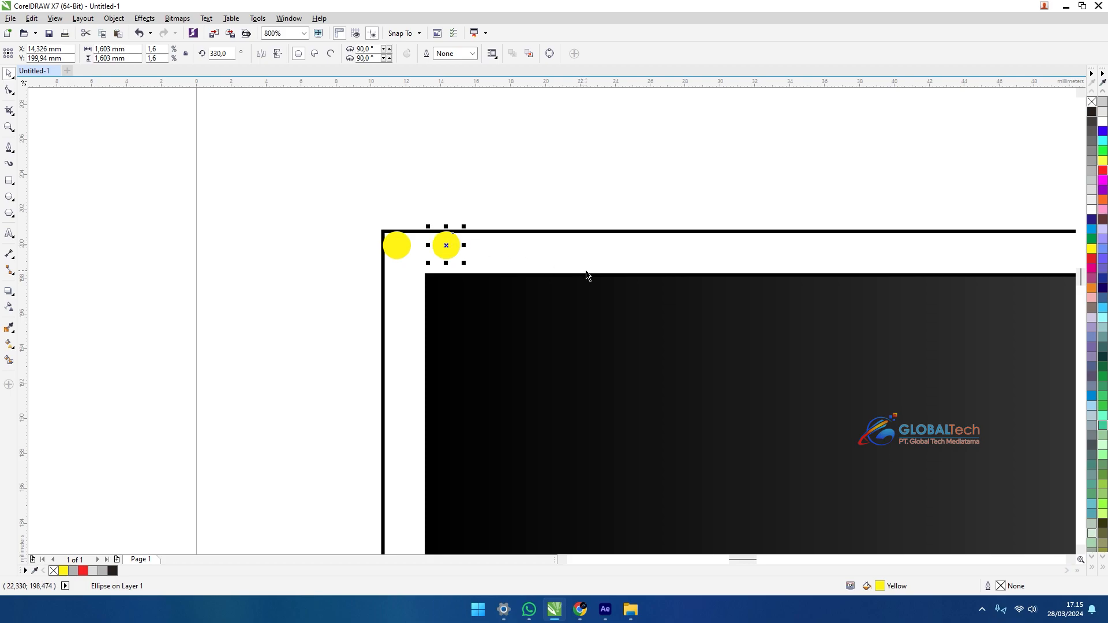
key(ctrl+r)
key(ctrl+r)
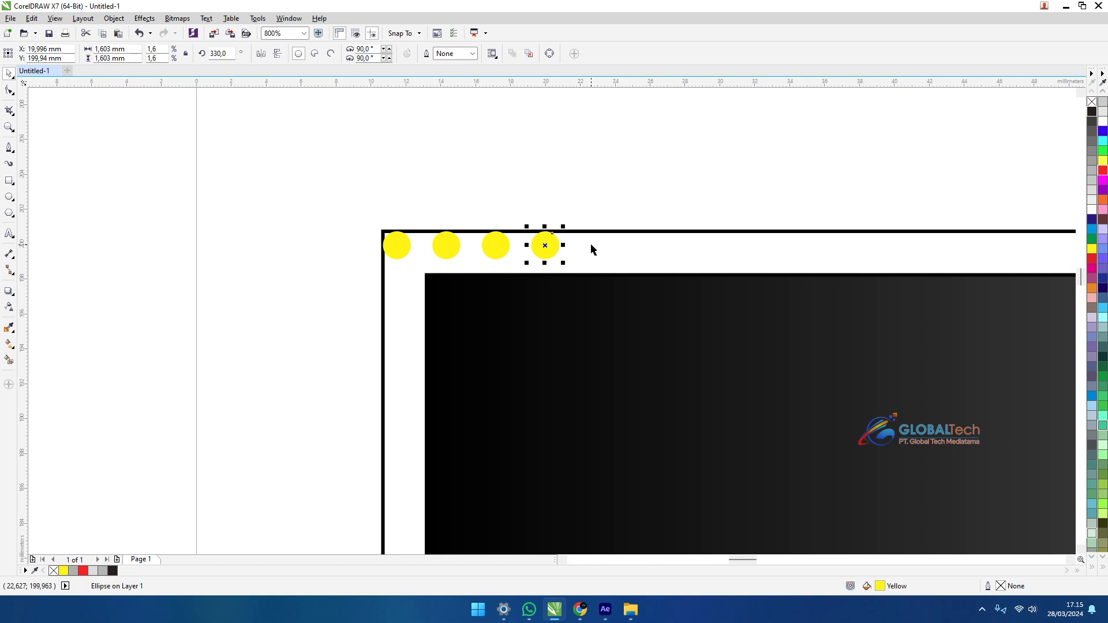
Step: Align the last circle of the upper row with the frame's right edge
click(601, 232)
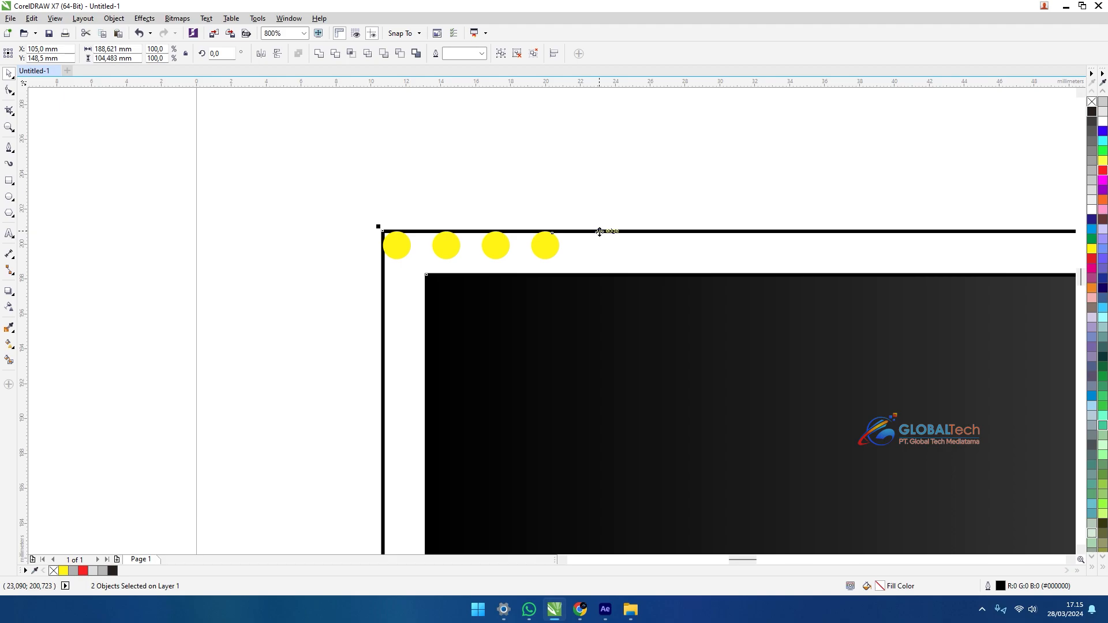
scroll(600, 232, down, 4)
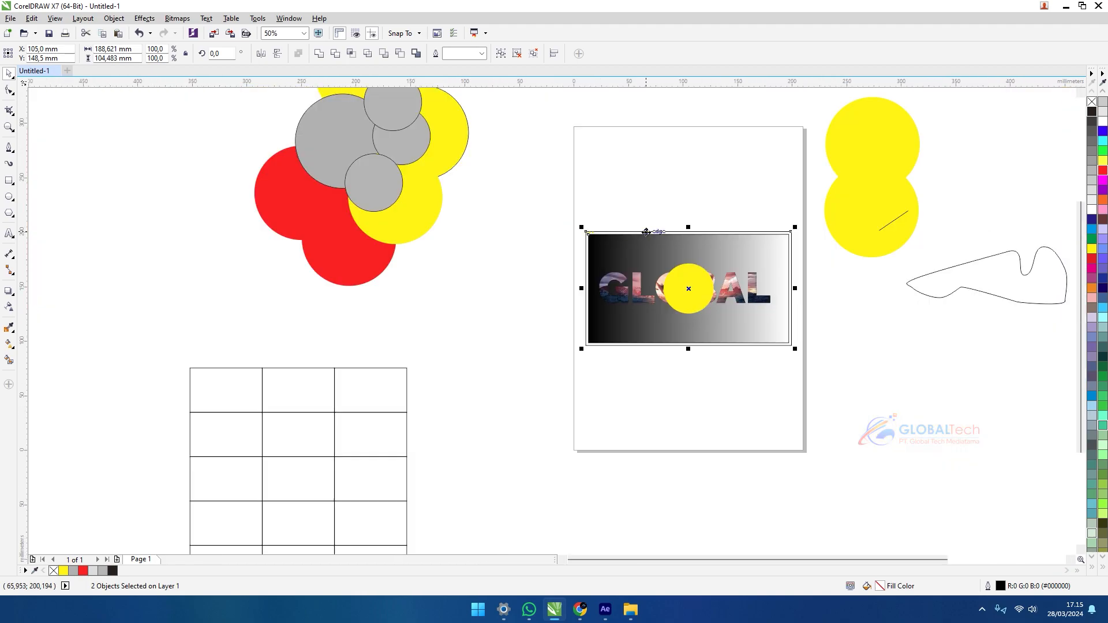
scroll(649, 232, up, 2)
drag(671, 231, 413, 244)
Step: Distribute the four small circles evenly along the frame's upper edge
drag(72, 199, 1018, 269)
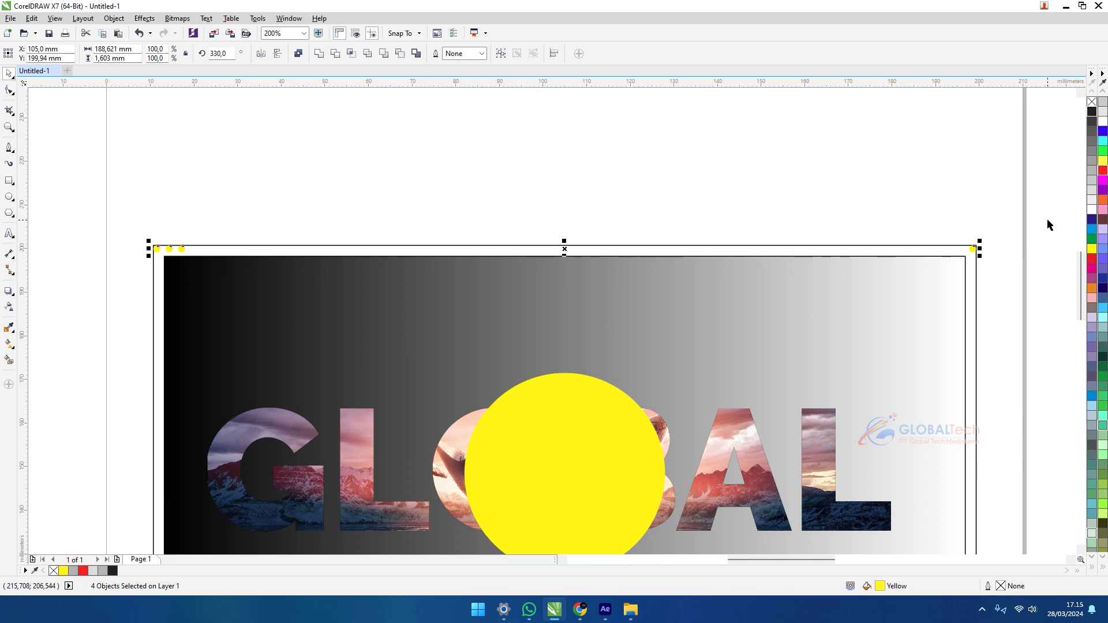
scroll(854, 219, down, 1)
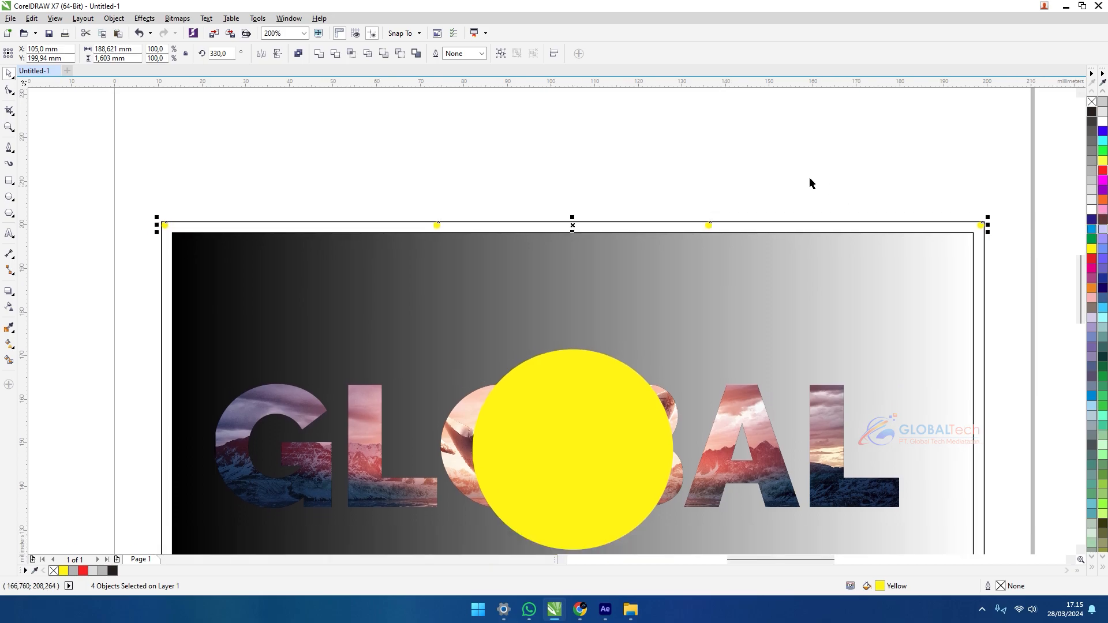
scroll(587, 168, up, 1)
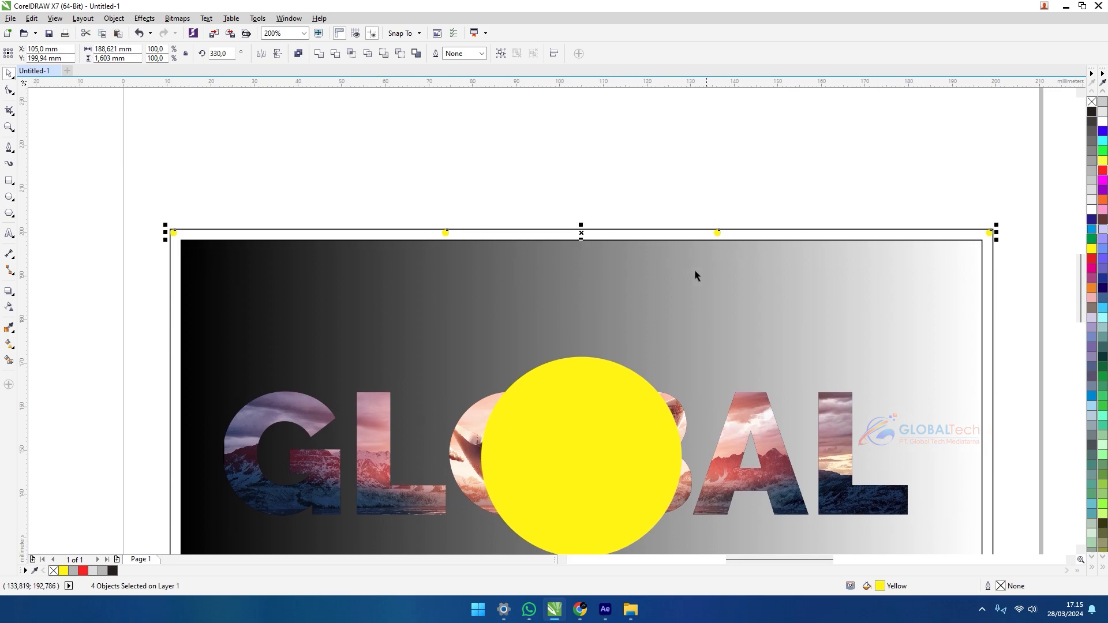
scroll(675, 272, down, 1)
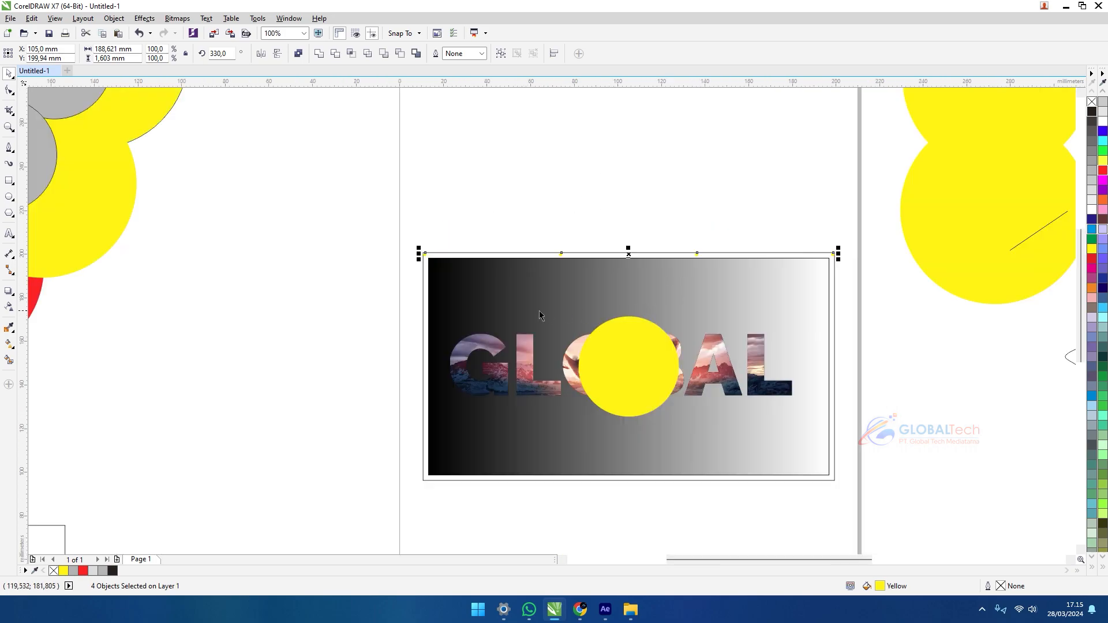
Step: Copy the upper left corner circle about 16 mm straight down the frame's left edge and repeat the duplication twice
mouse_move(410, 209)
mouse_down()
mouse_move(436, 259)
mouse_move(431, 176)
mouse_move(419, 218)
mouse_up()
scroll(436, 259, up, 1)
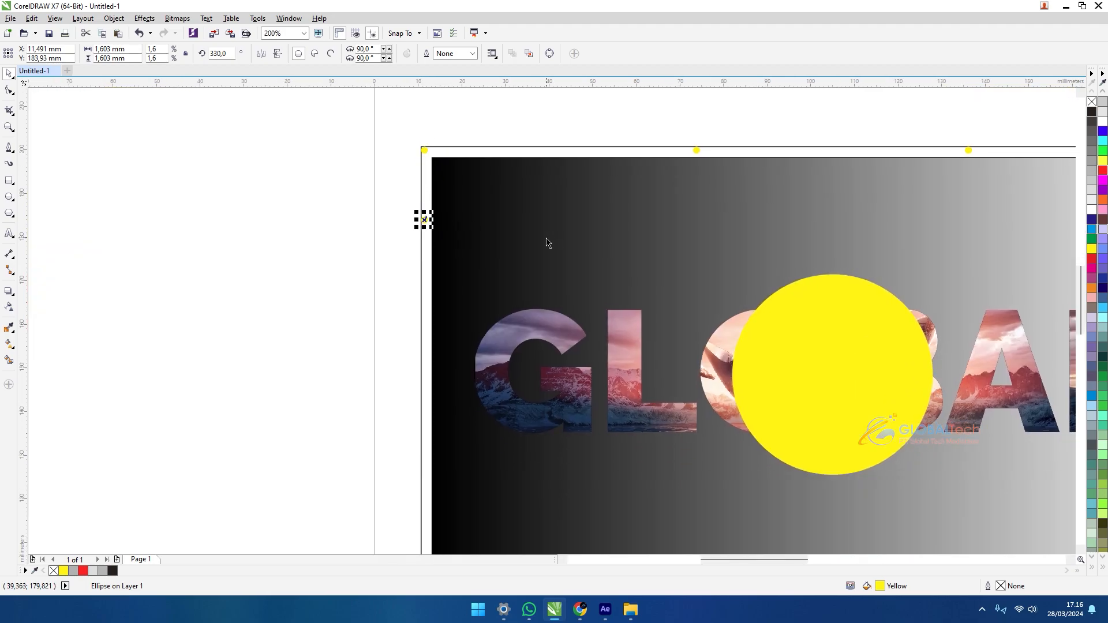
key(ctrl+r)
key(ctrl+r)
Step: Align the lowest copy with the frame's bottom edge and distribute the four left-edge circles evenly in height
mouse_move(467, 379)
mouse_down()
mouse_move(495, 344)
mouse_move(481, 342)
mouse_up()
click(481, 341)
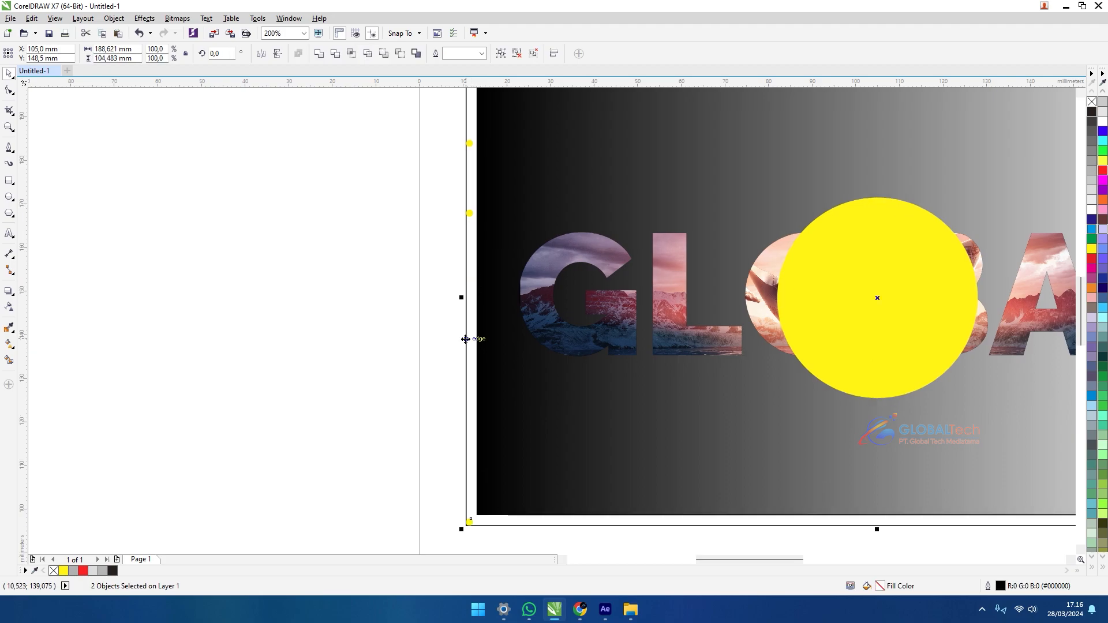
scroll(466, 338, down, 2)
drag(396, 185, 495, 479)
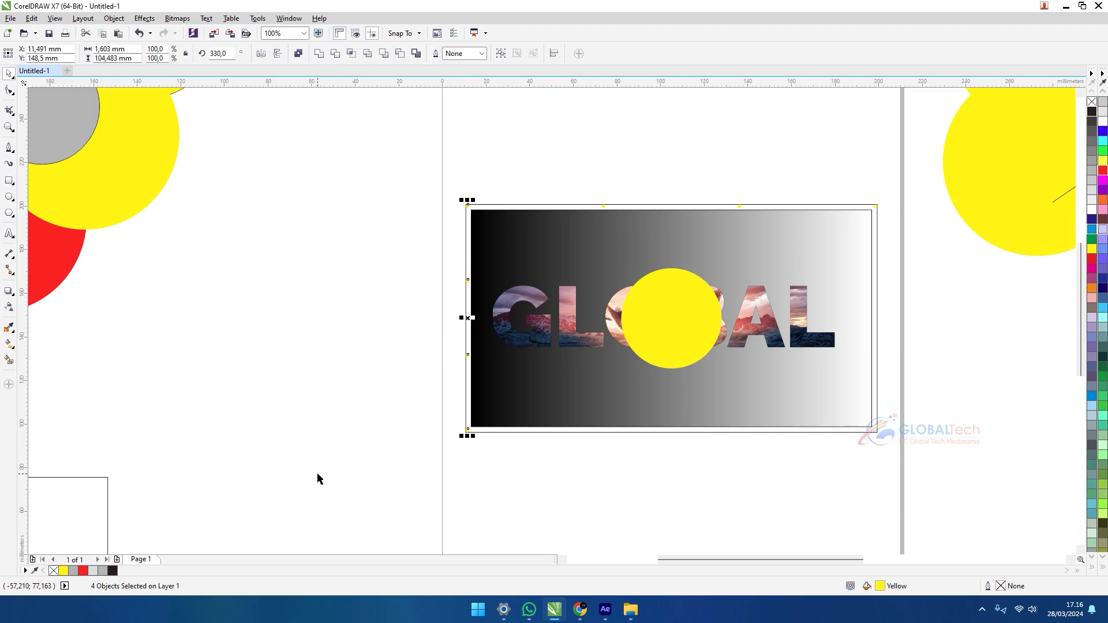
Step: Copy the four left-edge circles slightly to the left and align the copies with the frame's right edge
scroll(396, 413, up, 2)
drag(520, 247, 502, 247)
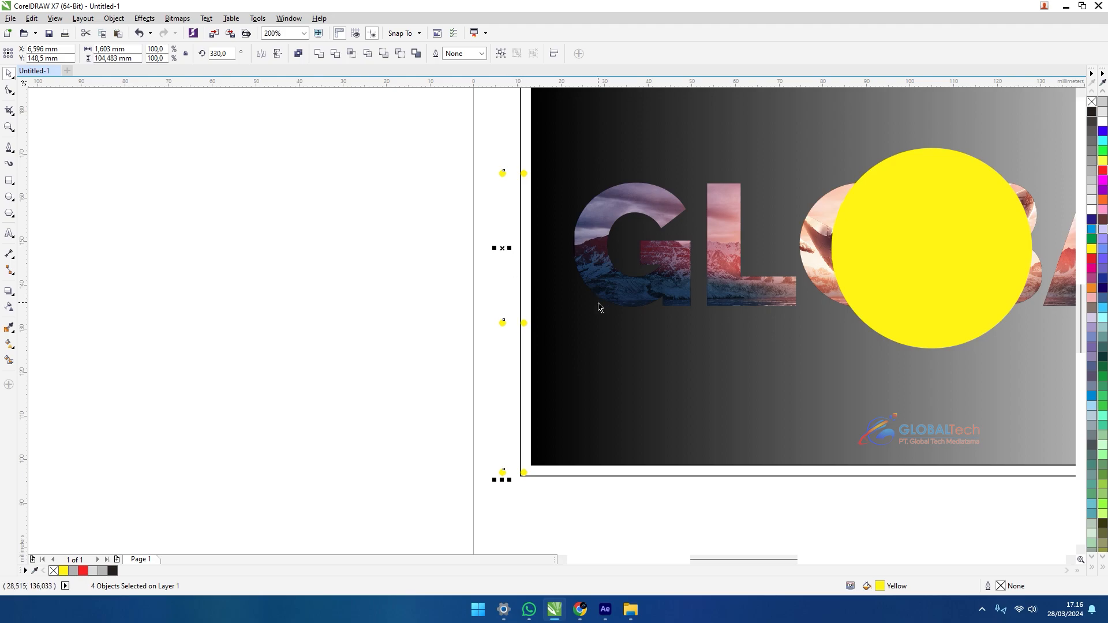
shift+click(524, 276)
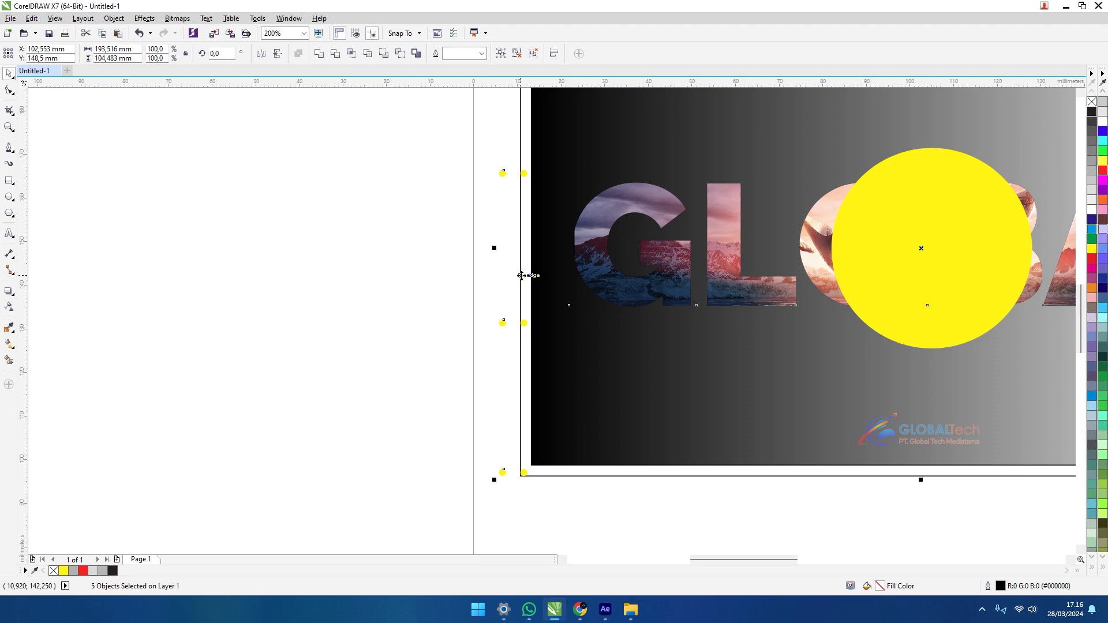
key(r)
scroll(522, 275, down, 2)
scroll(682, 256, up, 2)
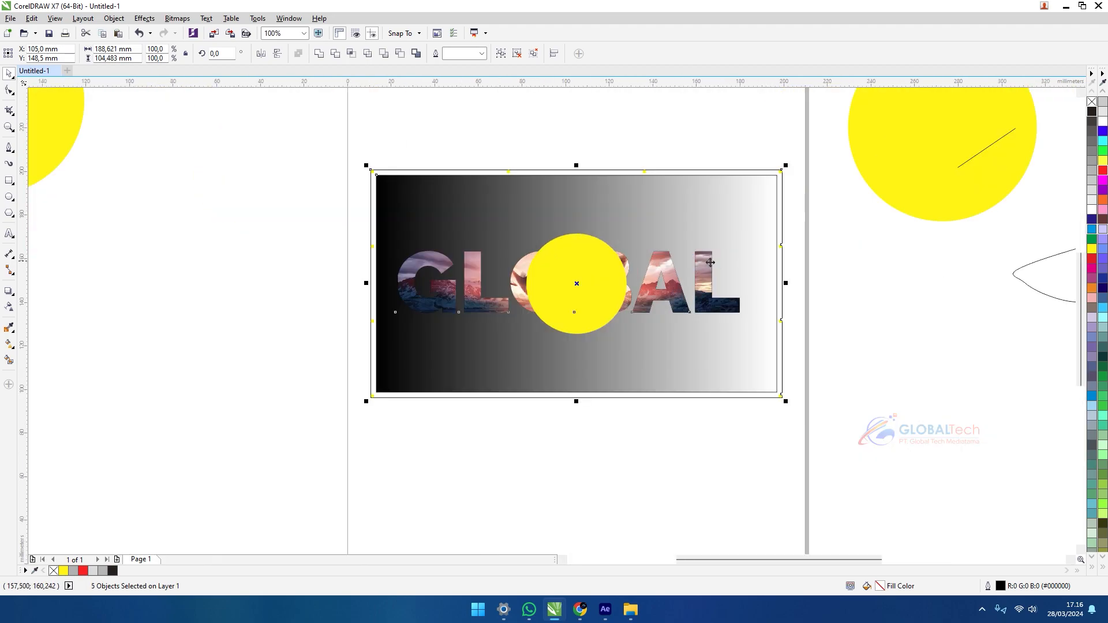
scroll(765, 272, down, 2)
Step: Copy the two middle circles of the upper row and align the copies with the frame's bottom edge
drag(822, 152, 317, 186)
click(676, 144)
drag(497, 149, 705, 178)
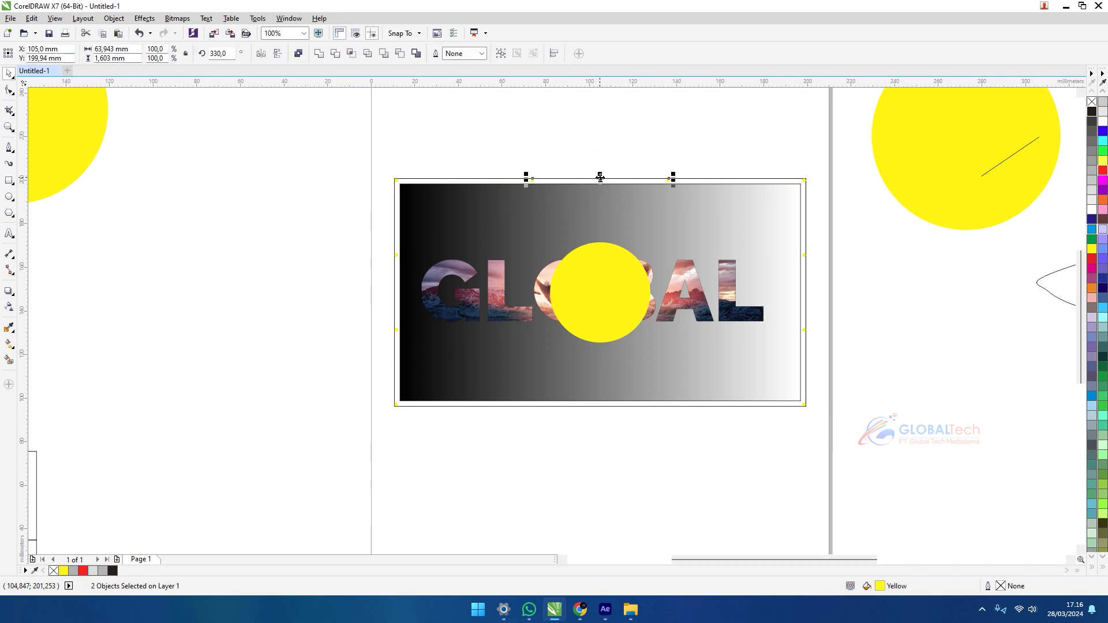
drag(600, 182, 600, 162)
shift+click(620, 183)
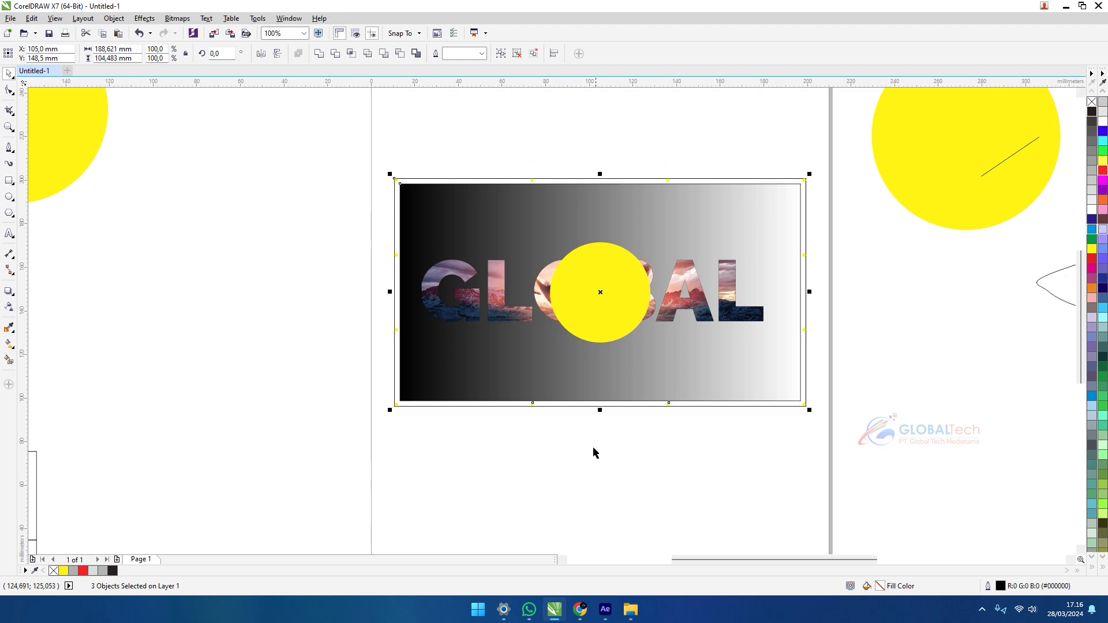
Step: Select all the small circles around the GLOBAL frame and give them a red fill and red outline
click(543, 502)
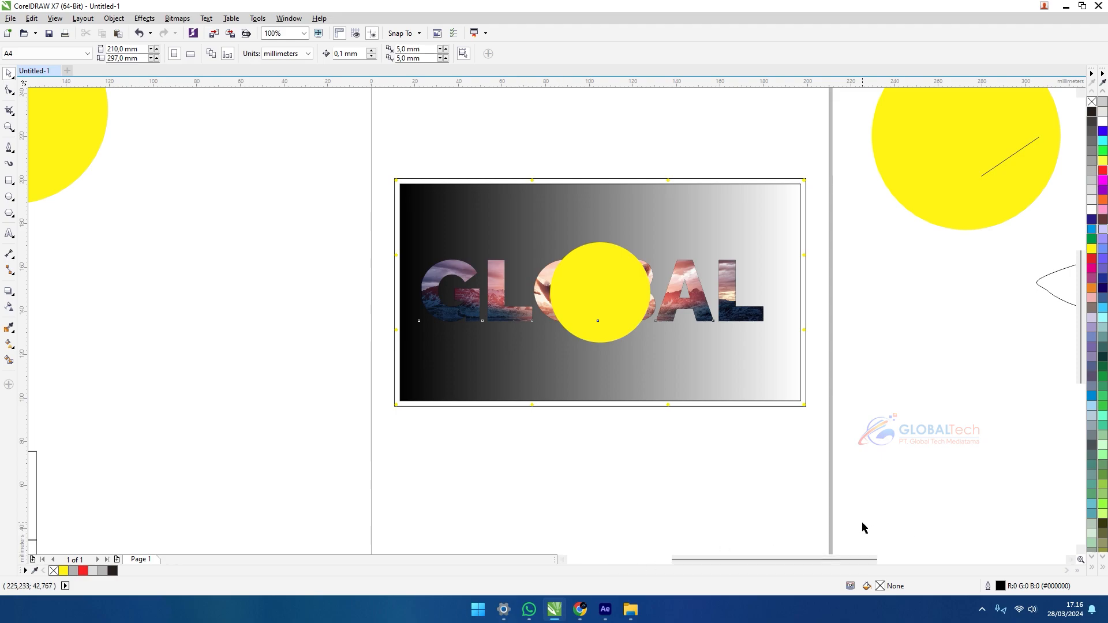
drag(842, 152, 769, 496)
drag(688, 174, 656, 454)
drag(550, 123, 527, 440)
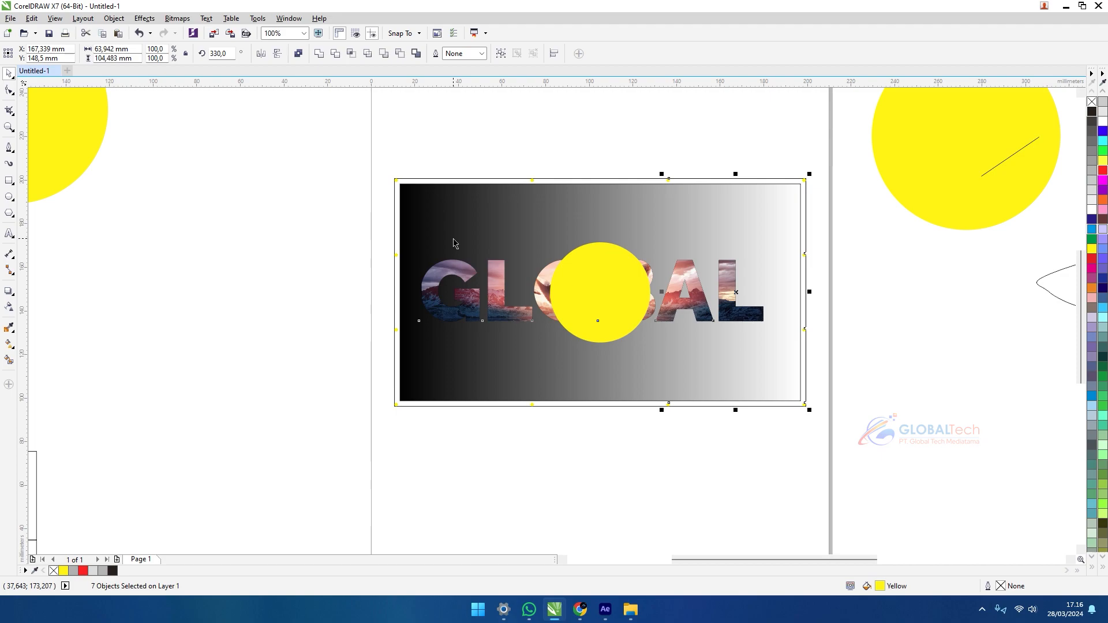
drag(448, 146, 344, 528)
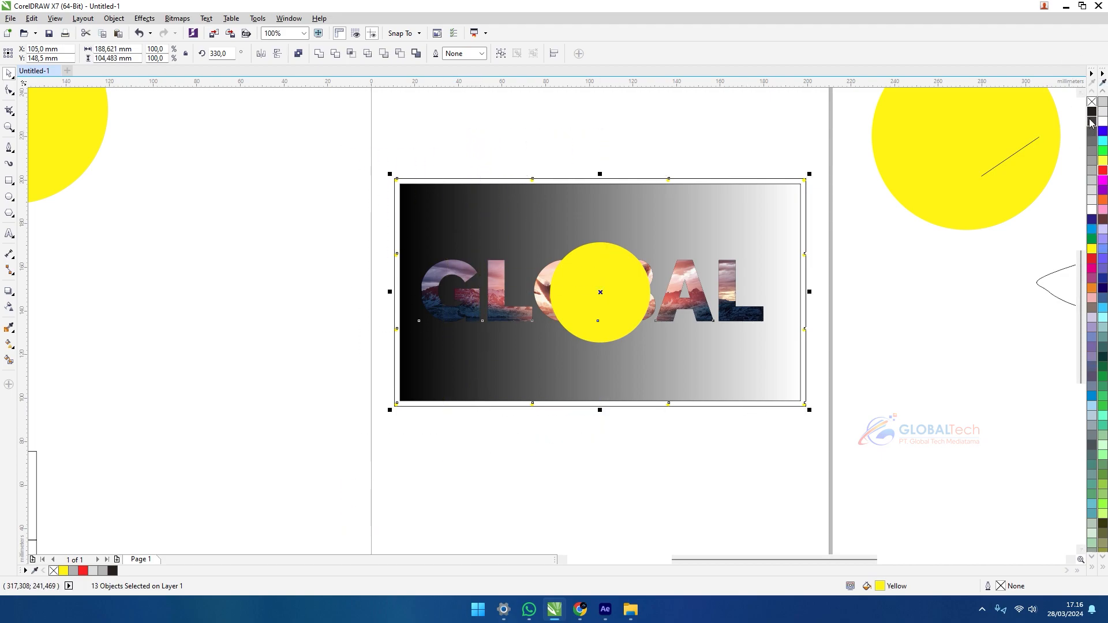
right_click(1103, 172)
click(1103, 172)
Step: Move the yellow figure-eight shape from beside the page to above the GLOBAL frame and fill it red
scroll(819, 230, up, 2)
drag(819, 230, 663, 438)
scroll(664, 438, down, 2)
drag(690, 380, 682, 426)
click(717, 361)
drag(765, 283, 606, 233)
drag(678, 270, 559, 275)
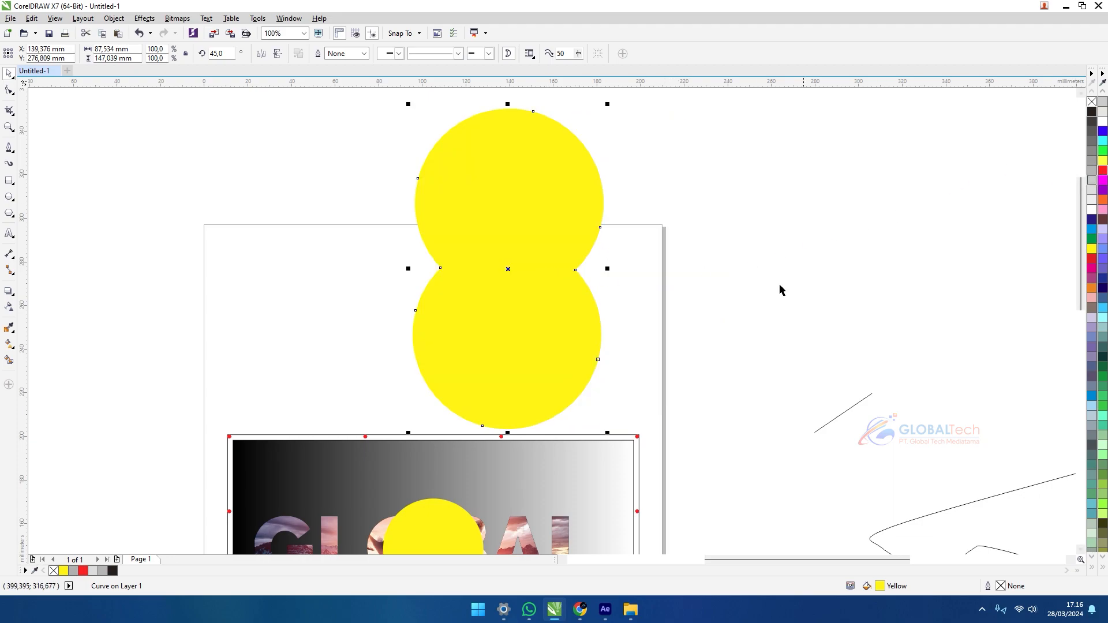
click(1102, 170)
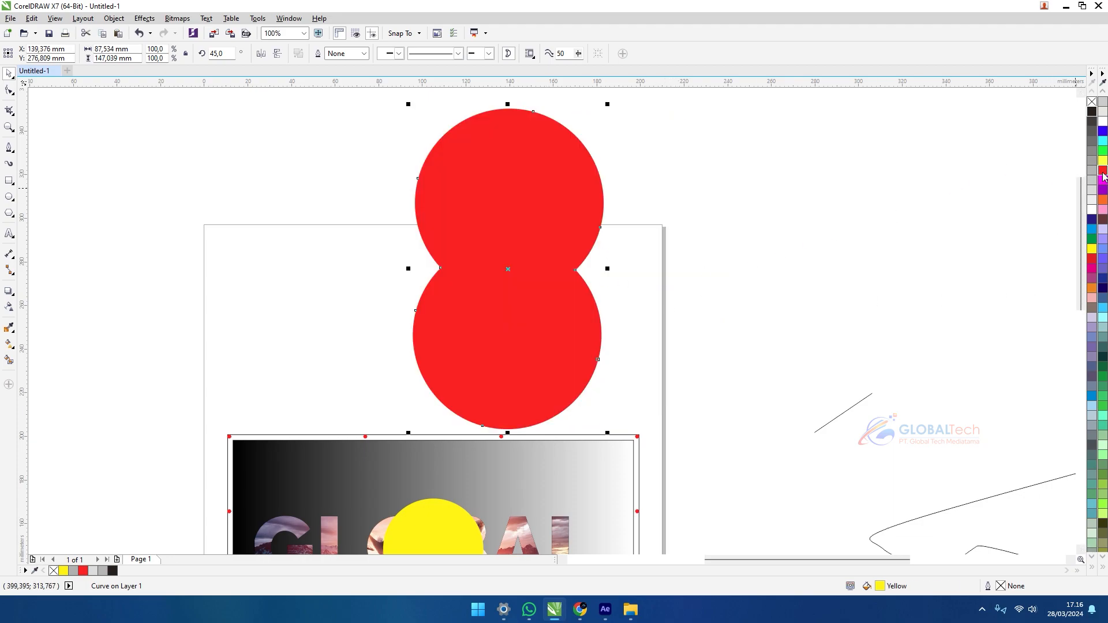
Step: Try black and grey outline colours on the red figure-eight shape, ending with cyan
right_click(1092, 112)
right_click(1092, 140)
right_click(1103, 142)
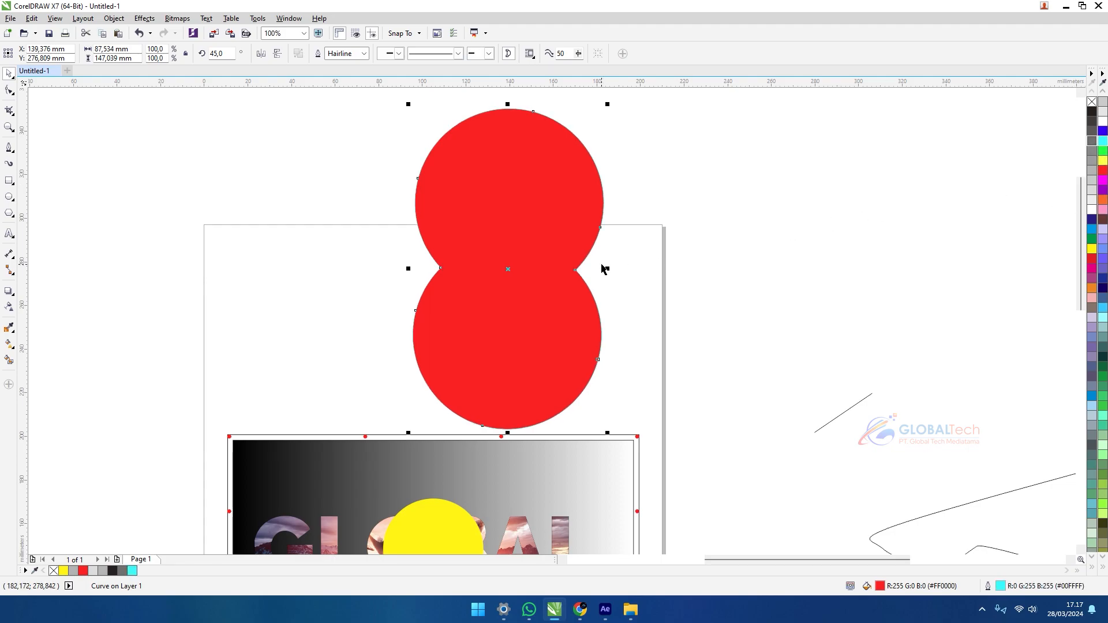
Step: Set the figure-eight's outline to 2.0 mm with rounded corners and round caps, placed behind the fill and scaling with the object
key(F12)
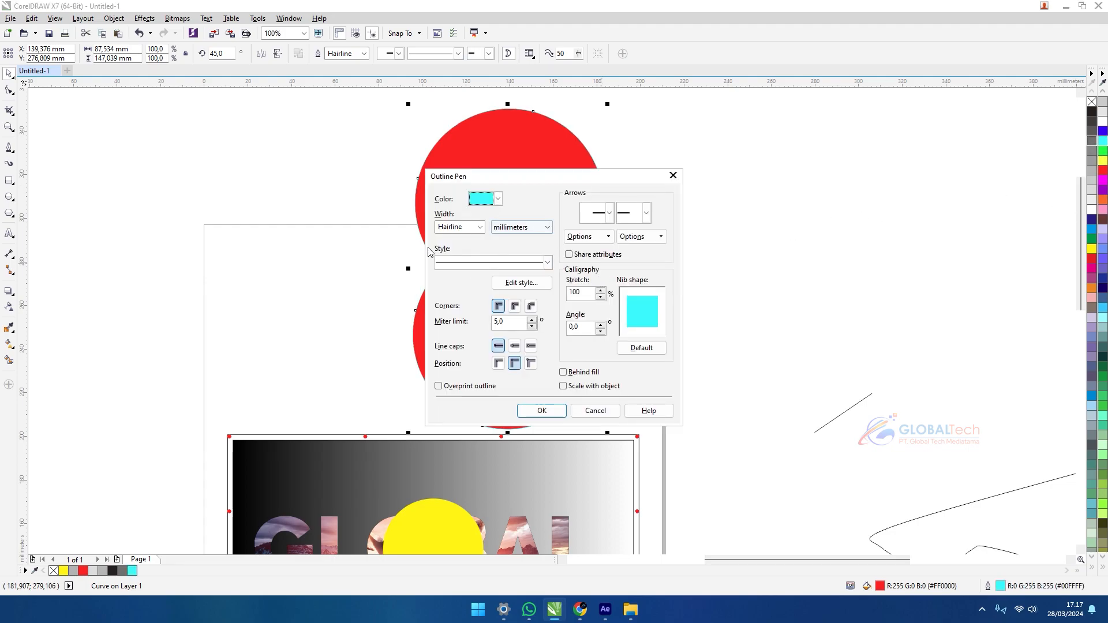
click(471, 227)
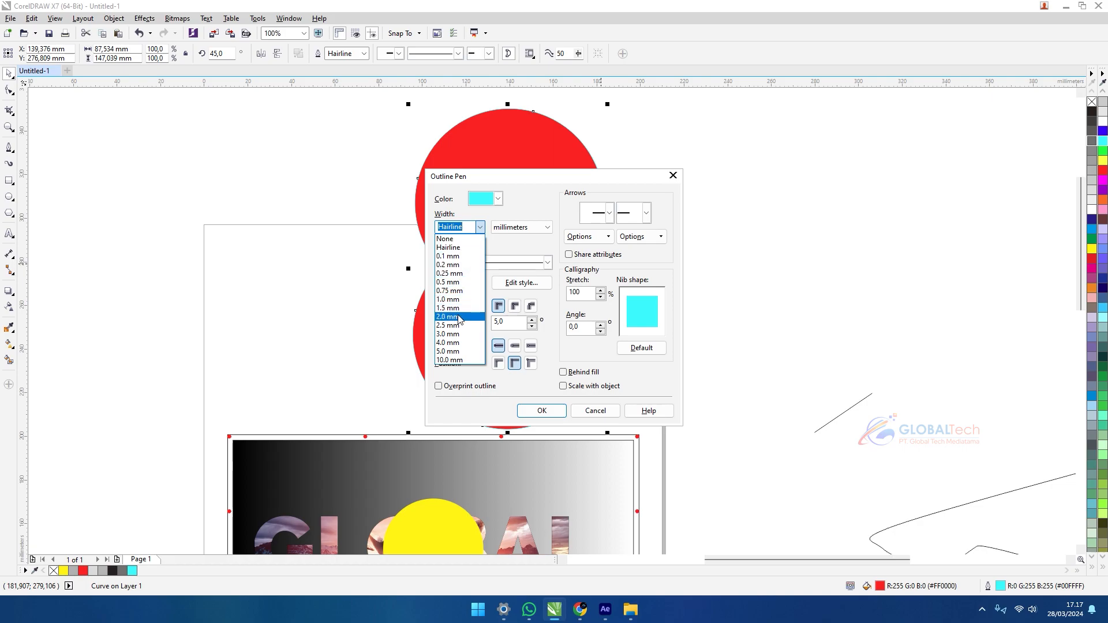
click(460, 317)
click(515, 306)
click(515, 346)
click(564, 372)
click(564, 386)
click(541, 411)
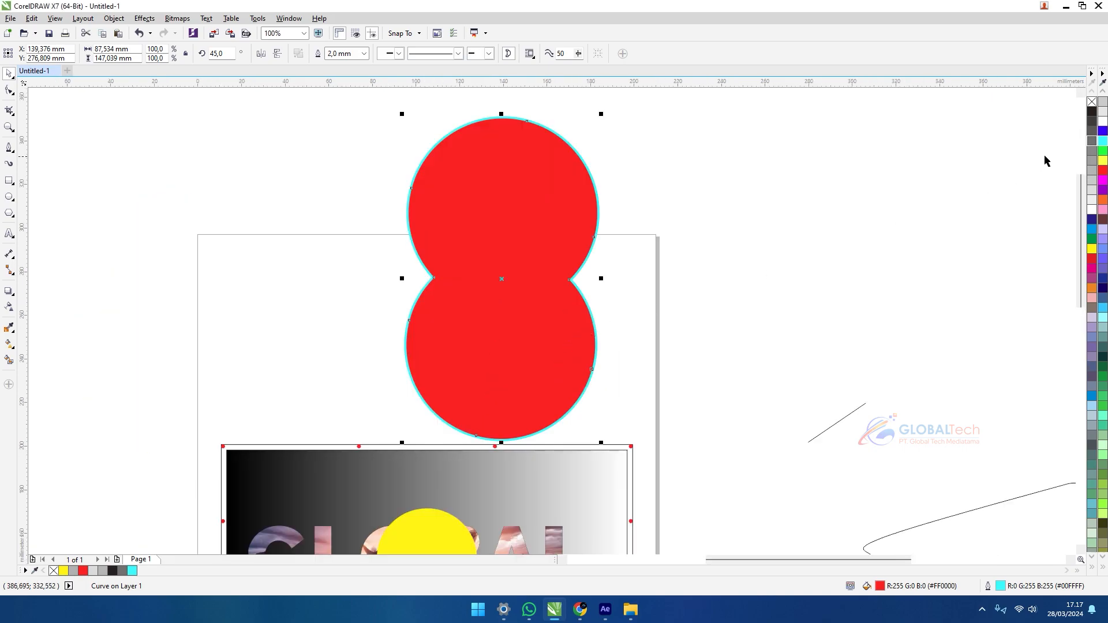
Step: Recolour the figure-eight's outline in yellow, white, 50% black and light grey in turn, and finally remove the outline
right_click(1102, 162)
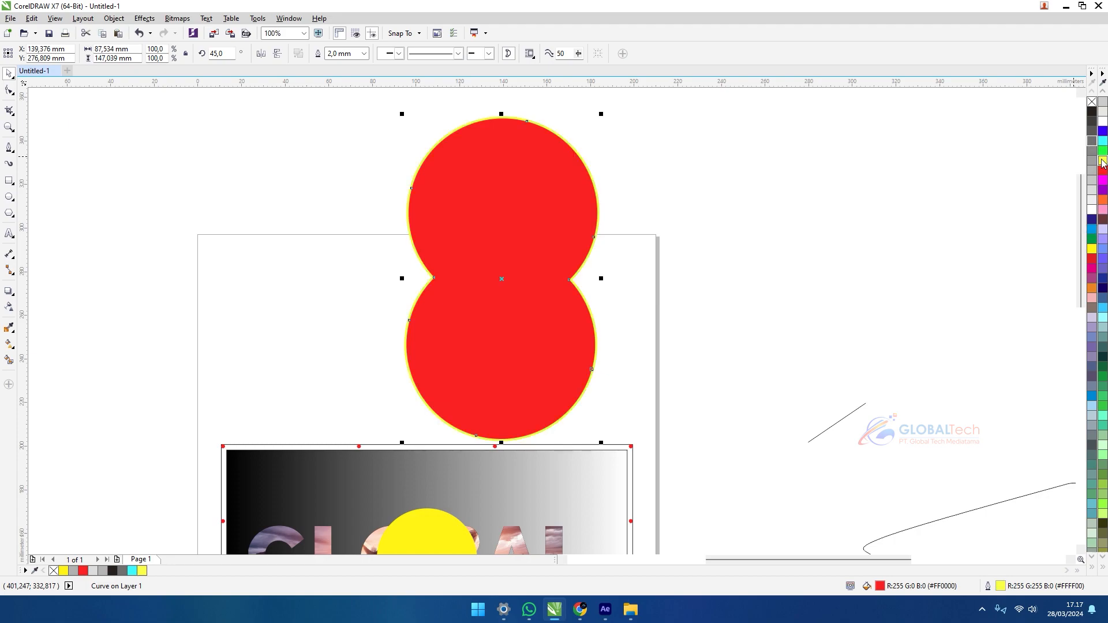
right_click(1096, 200)
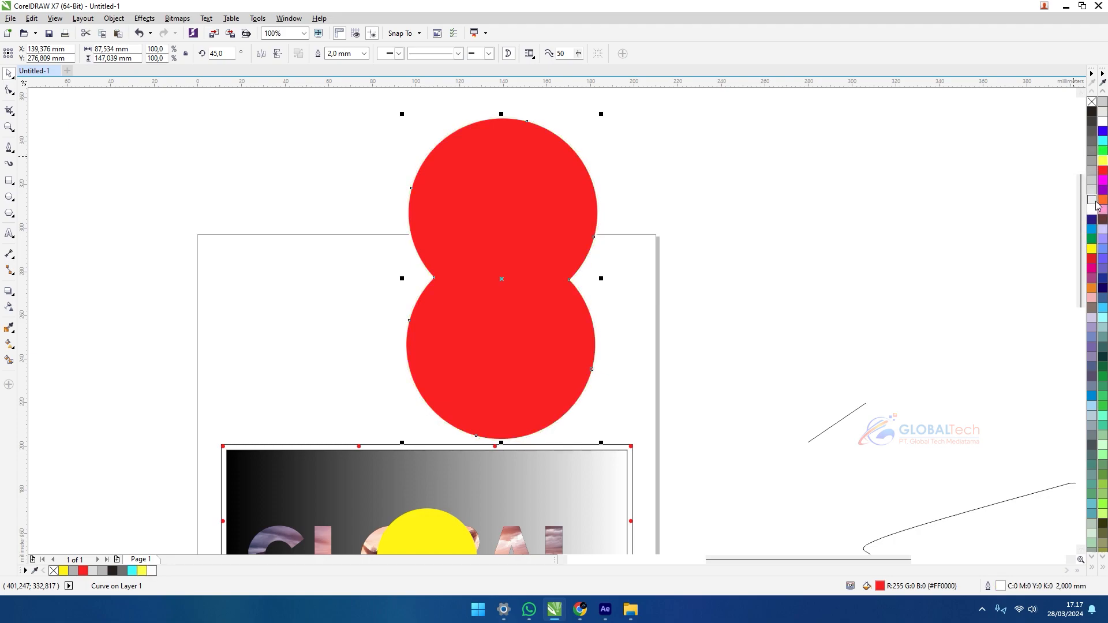
right_click(1092, 161)
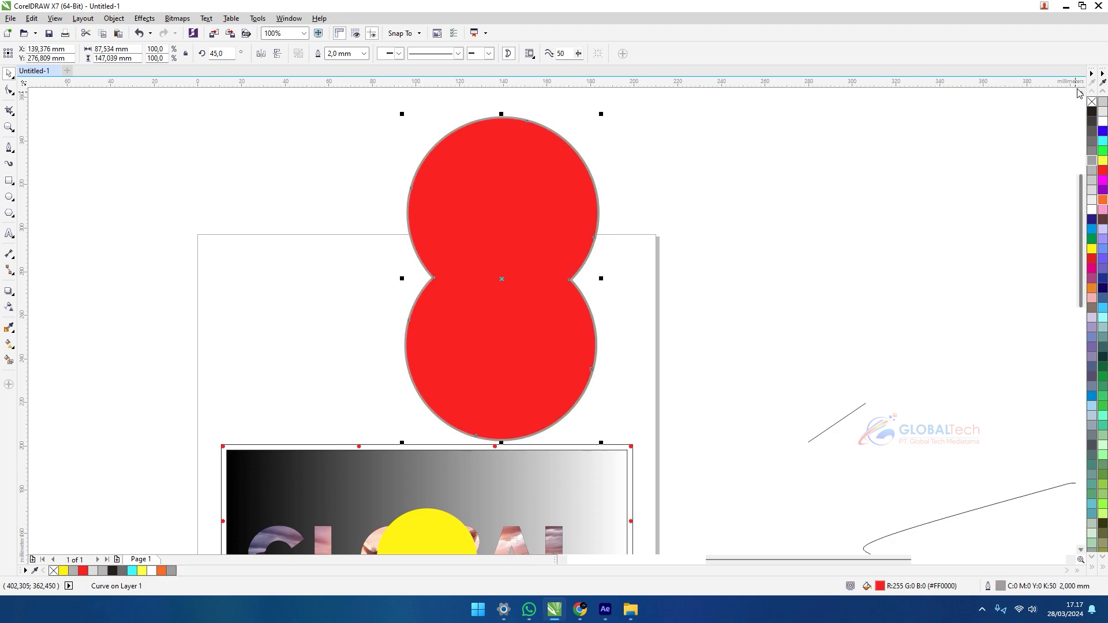
right_click(1092, 112)
right_click(1103, 103)
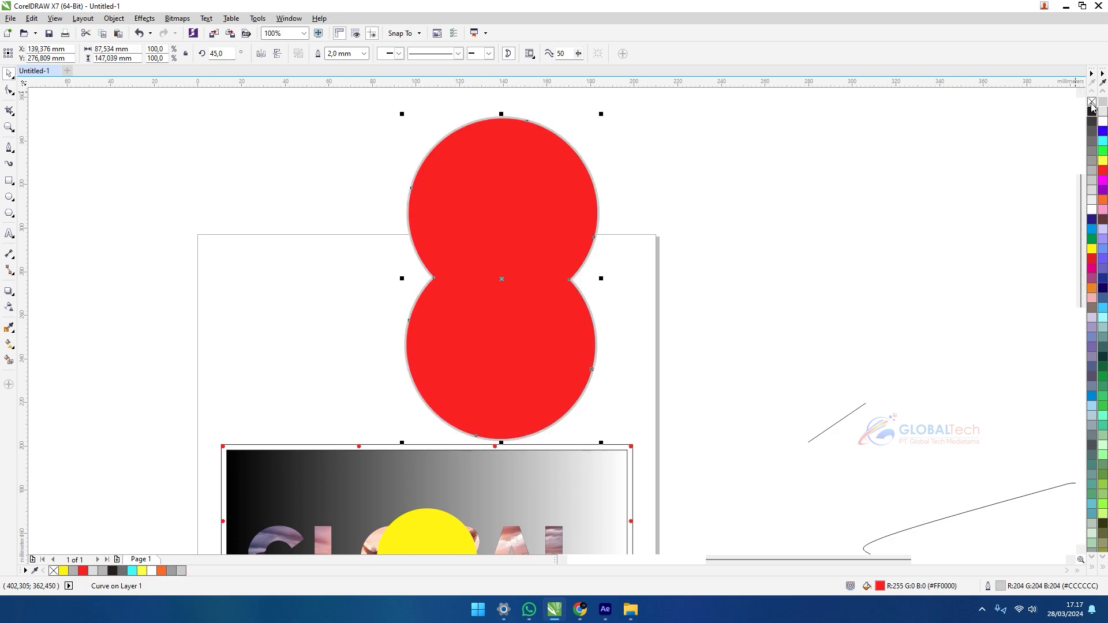
right_click(1091, 102)
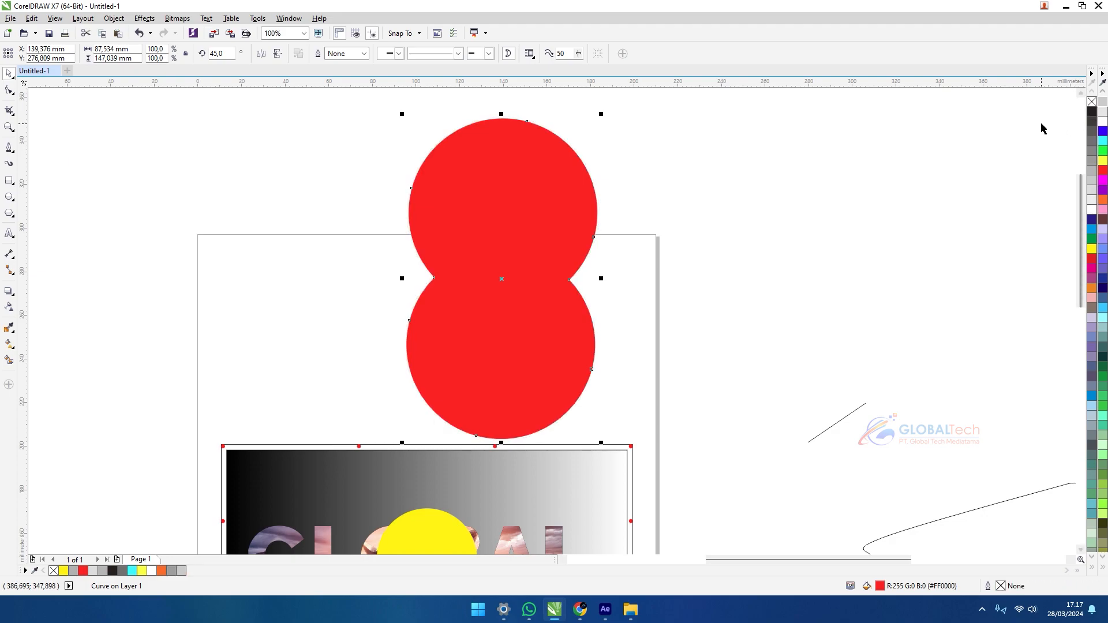
scroll(903, 446, down, 1)
scroll(726, 488, down, 2)
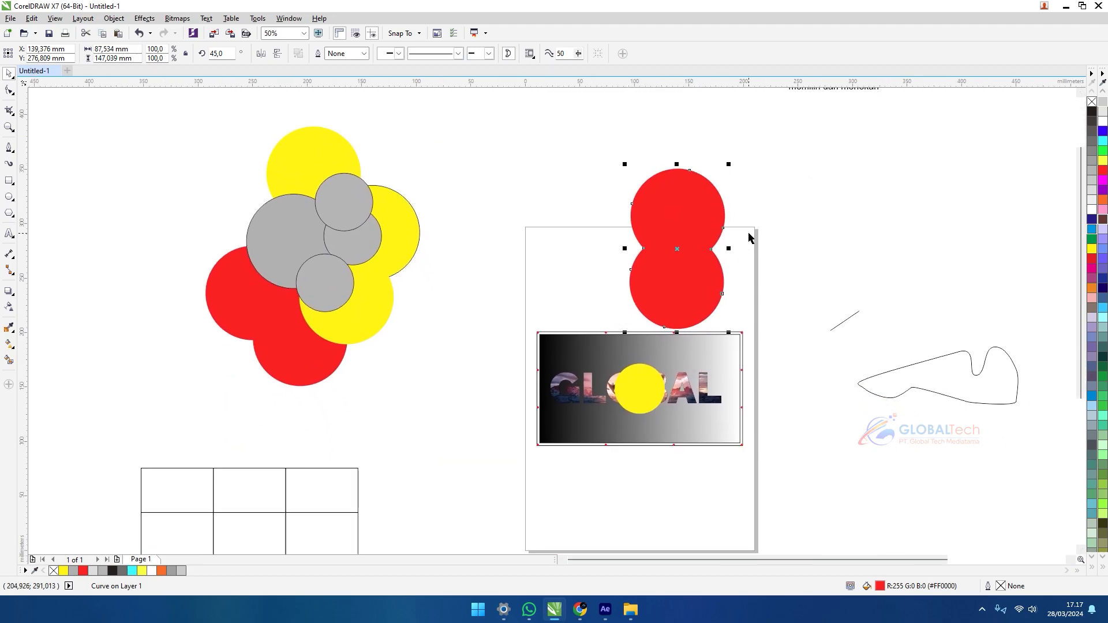